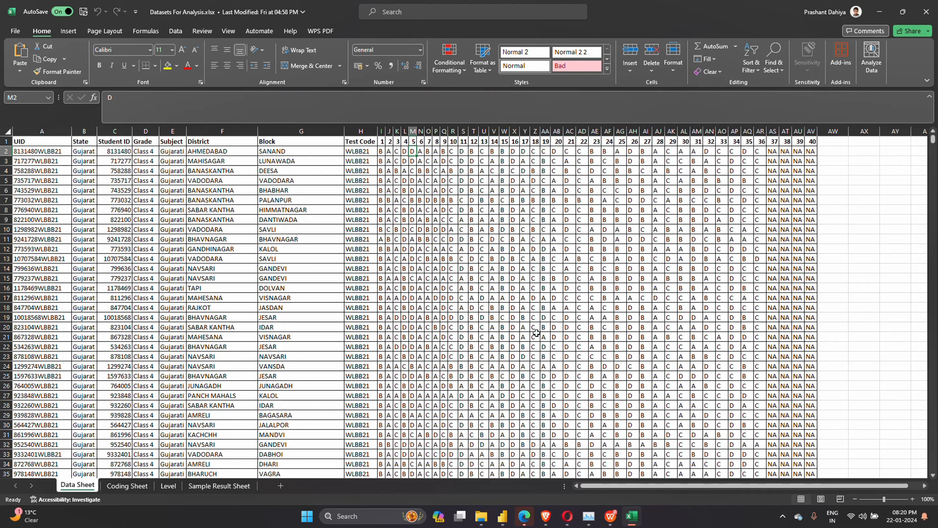
Check how far the student records extend down the UID column of the Data Sheet, and return to the first record
click(42, 152)
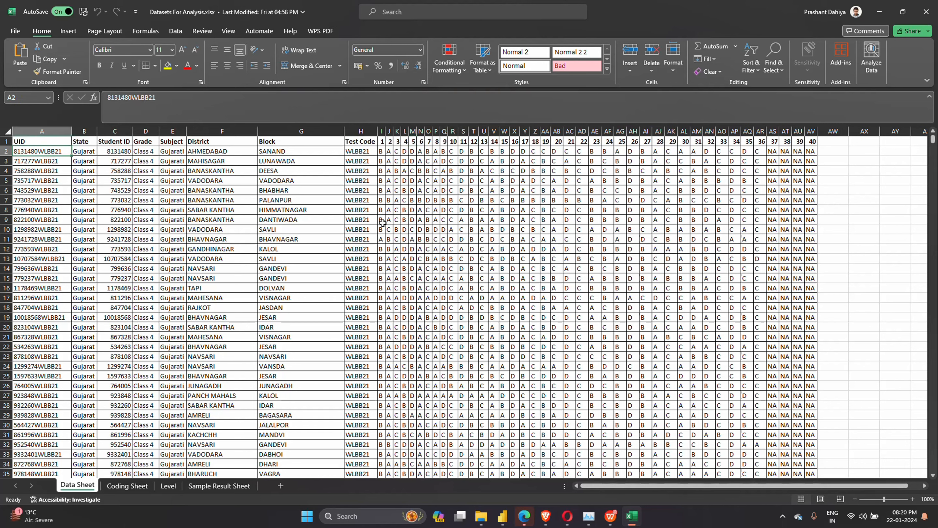
key(ctrl+Down)
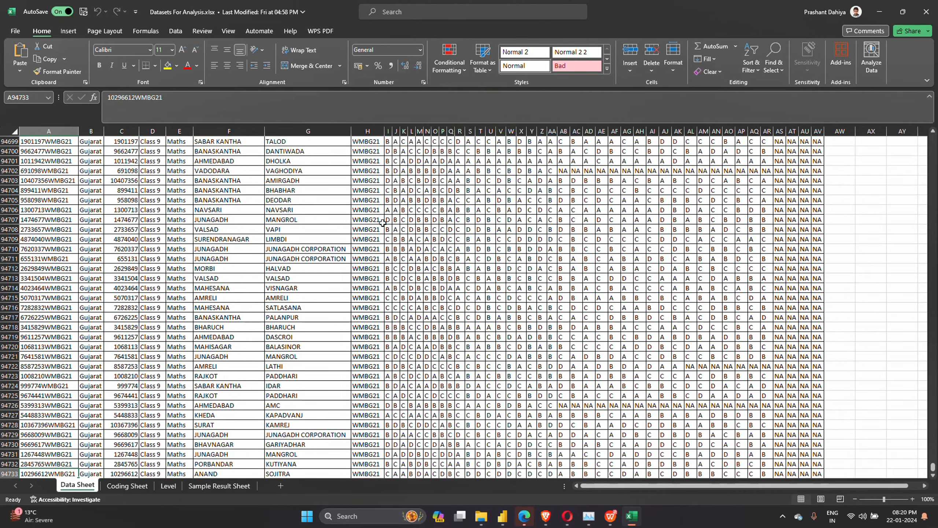
scroll(382, 222, down, 1)
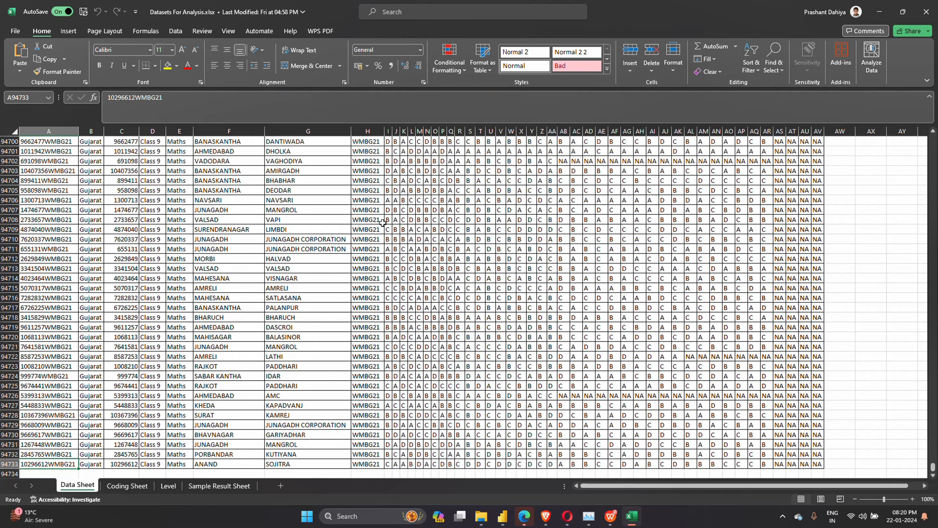
key(ctrl+Home)
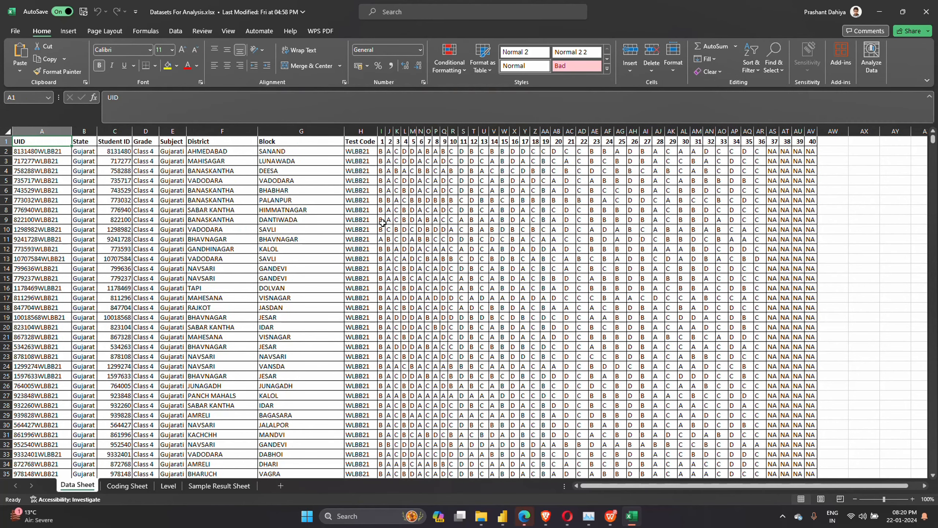
key(Down)
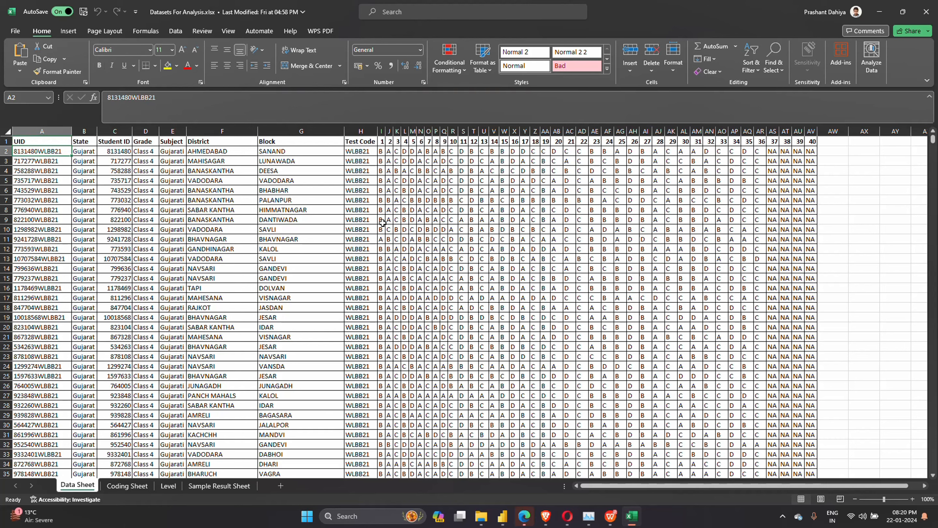
Go through the first record's fields on the Data Sheet, from Student ID, Grade, Subject, District and Block to the question 1 response
key(Right)
key(Right)
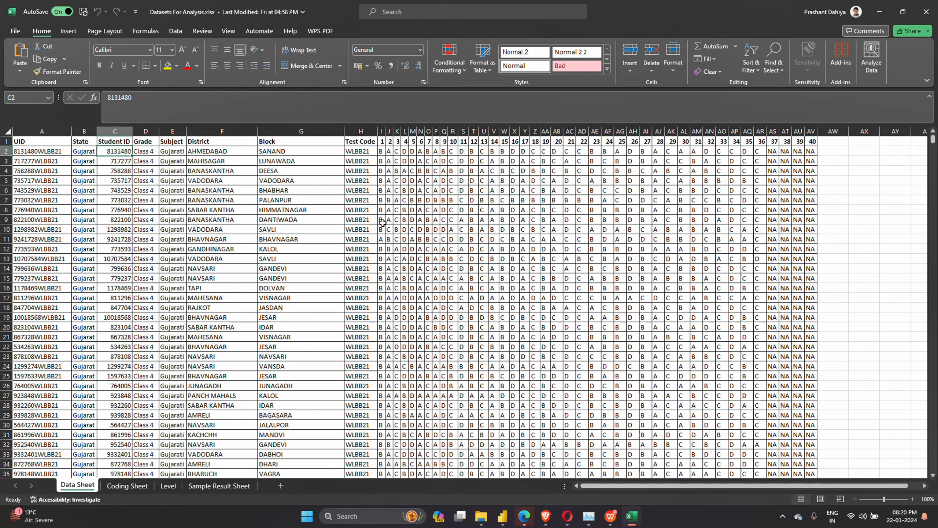
key(Right)
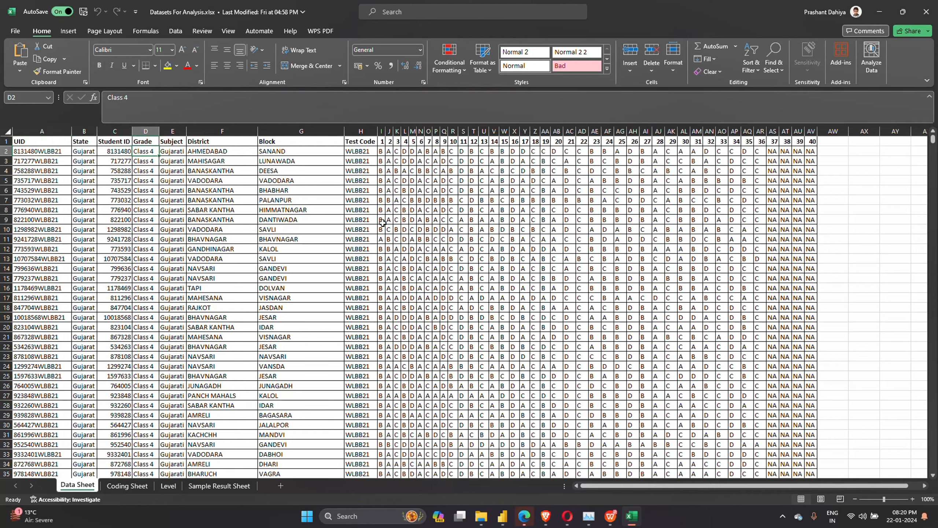
key(Right)
key(Right)
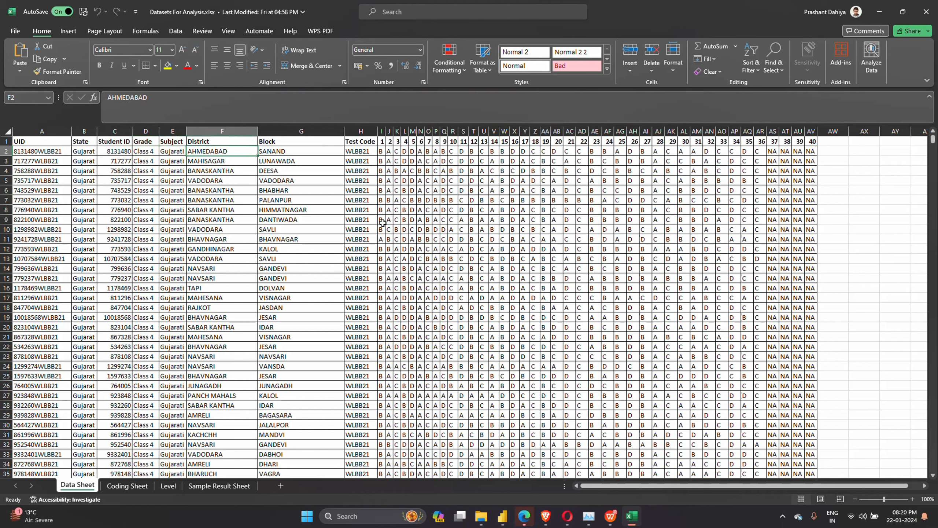
key(Right)
key(Left)
key(Down)
key(Up)
key(Right)
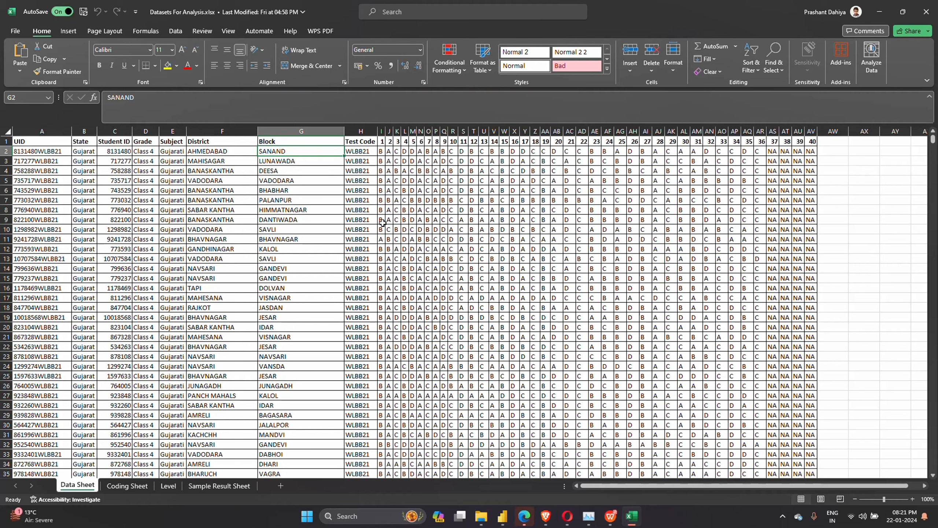
key(Right)
key(Right)
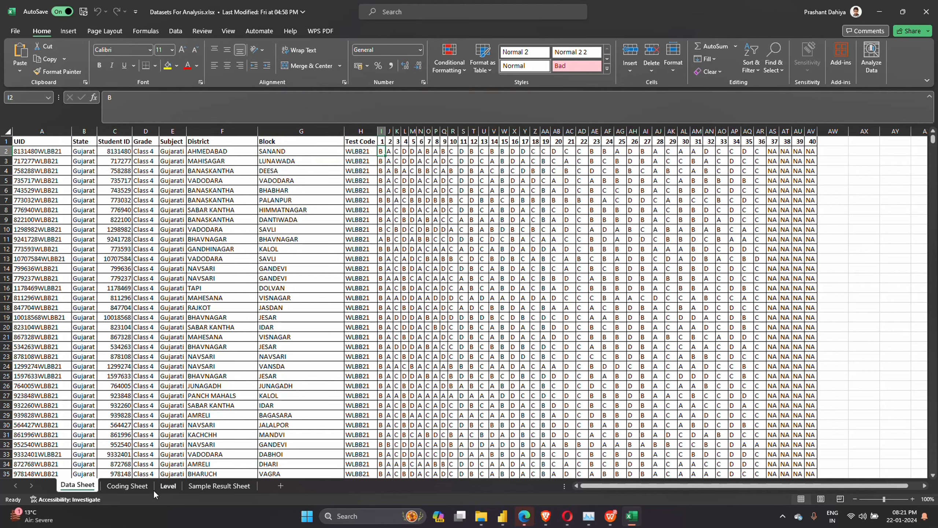
Examine the question numbering per class and test code on the Coding Sheet, from the first row to the table's end and back
click(141, 486)
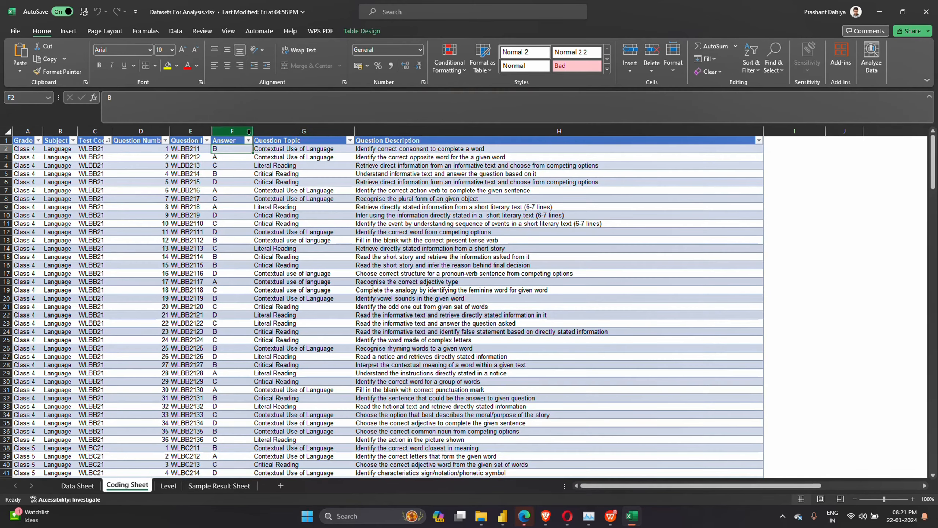
click(163, 148)
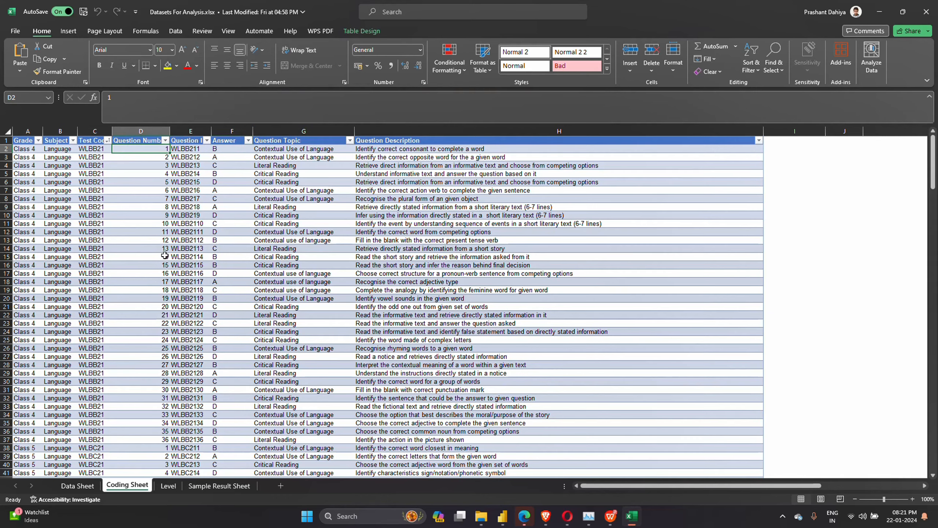
click(157, 440)
scroll(154, 441, down, 1)
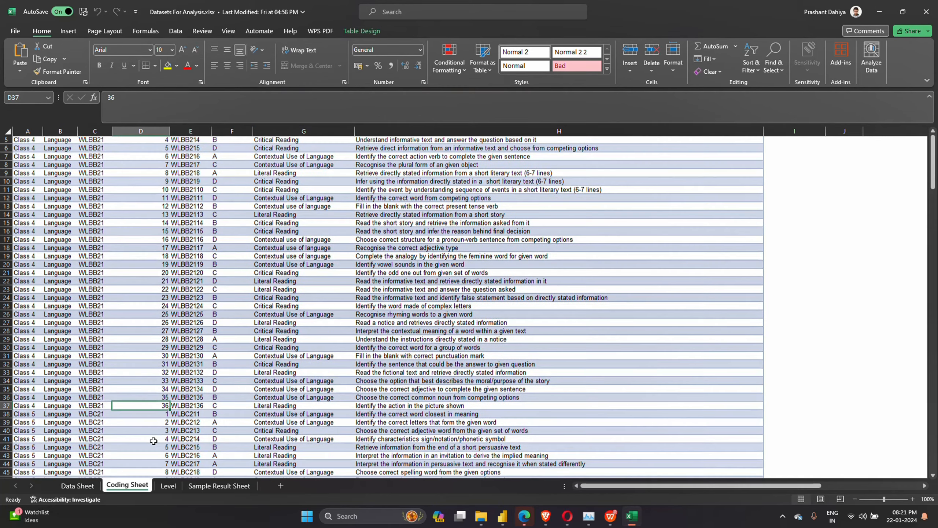
scroll(154, 440, down, 20)
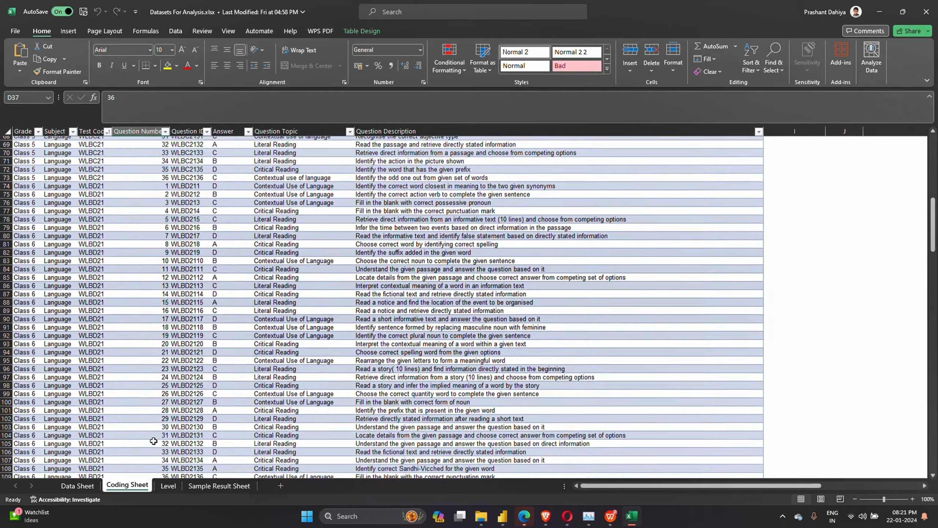
scroll(153, 441, down, 20)
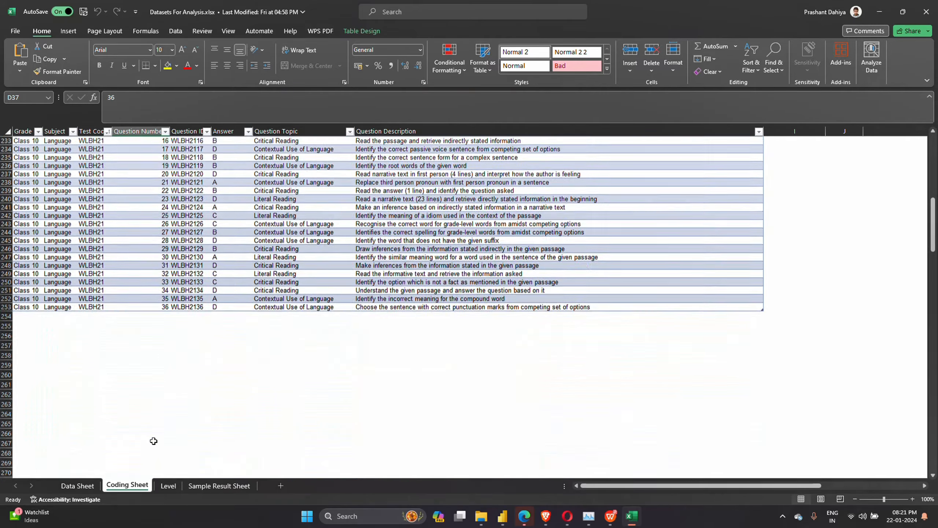
scroll(153, 441, down, 8)
scroll(153, 441, up, 8)
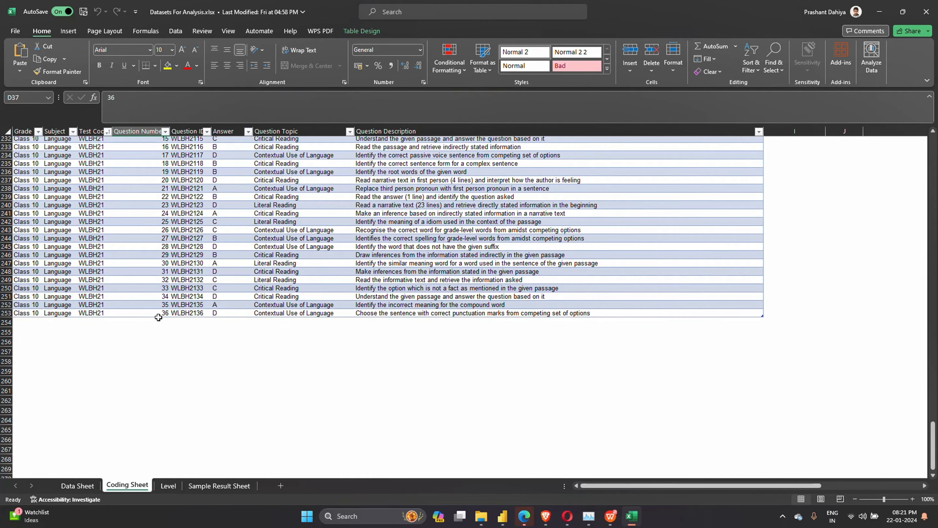
key(ctrl+a)
click(183, 379)
scroll(183, 378, up, 16)
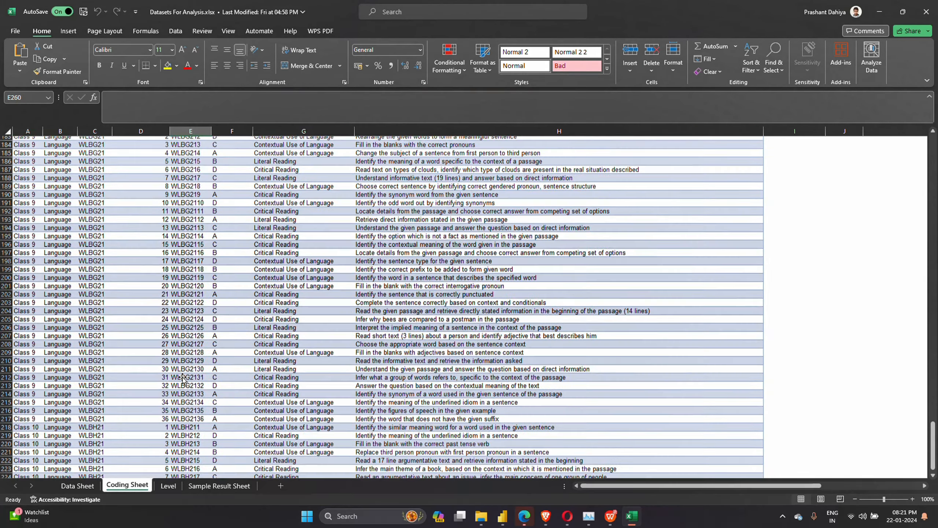
scroll(183, 379, up, 20)
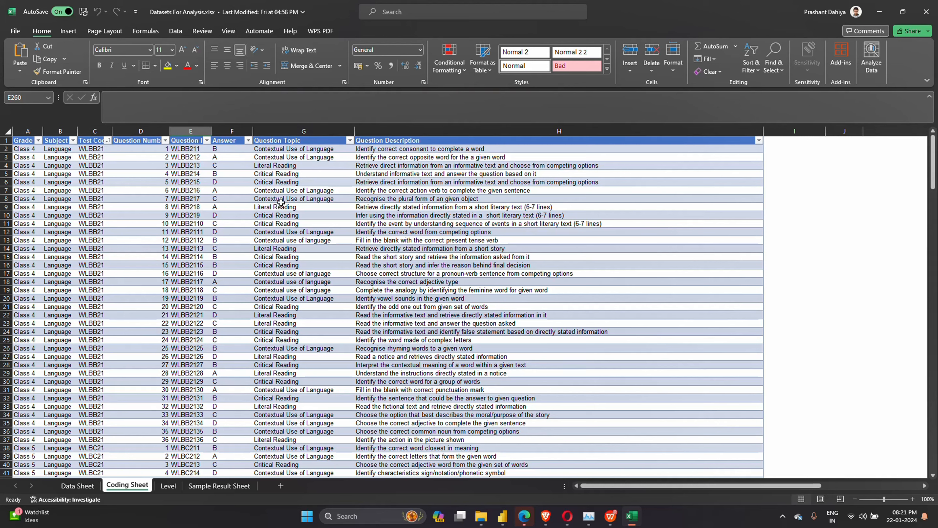
Inspect the responses for questions 37 to 40 on the Data Sheet across the Class 4 records
click(91, 485)
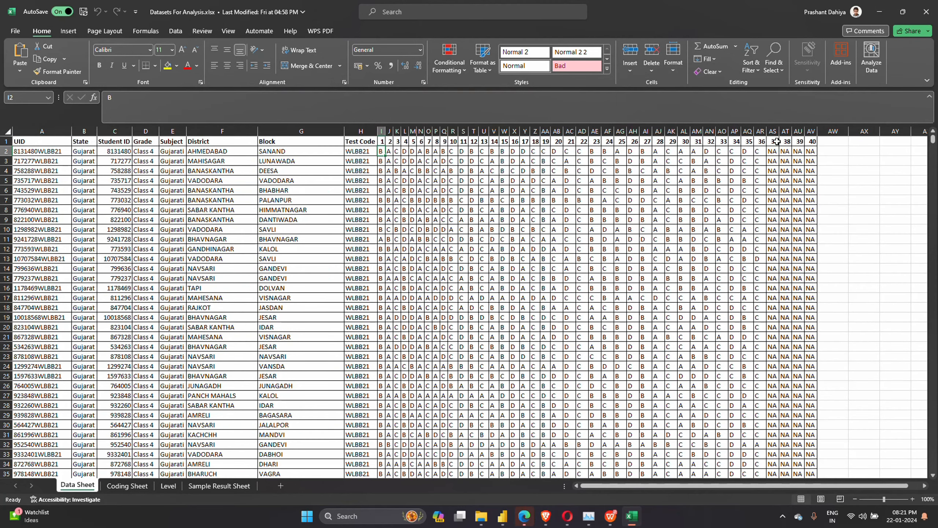
click(777, 142)
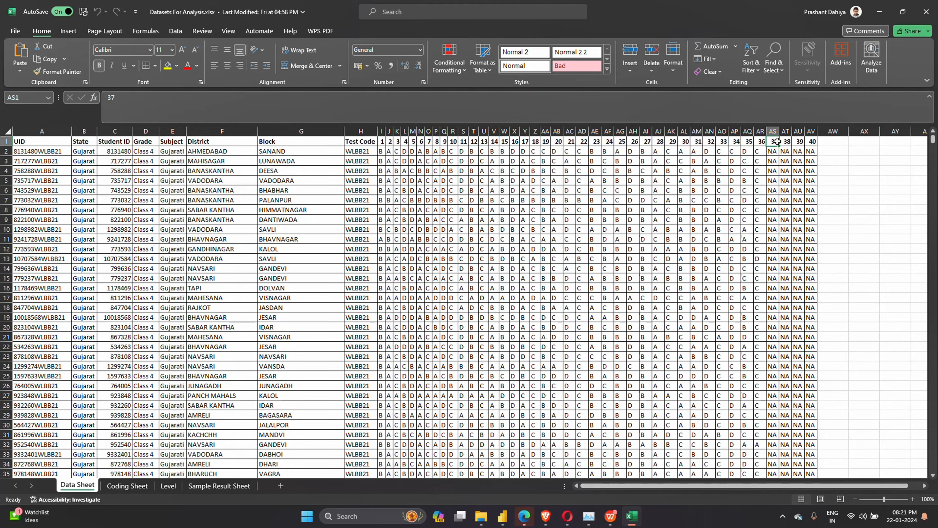
scroll(799, 168, down, 20)
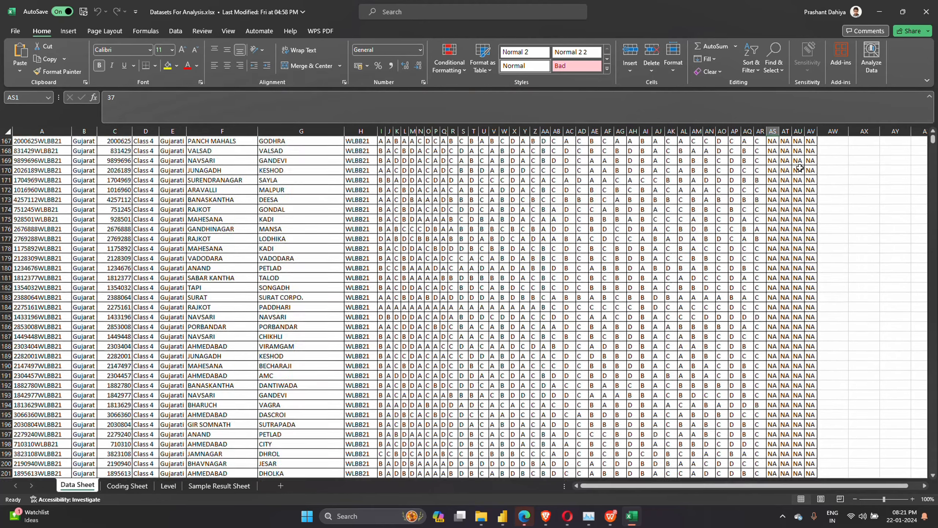
scroll(800, 169, down, 20)
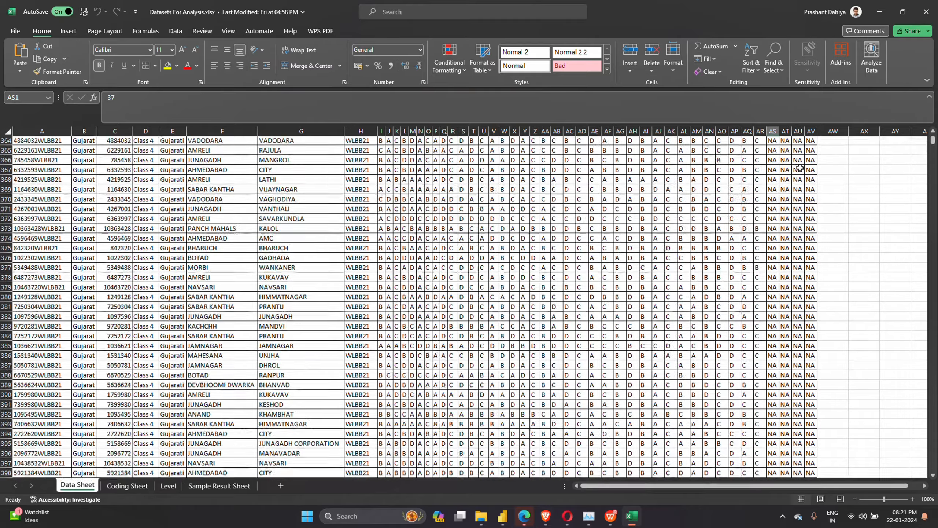
scroll(799, 168, up, 9)
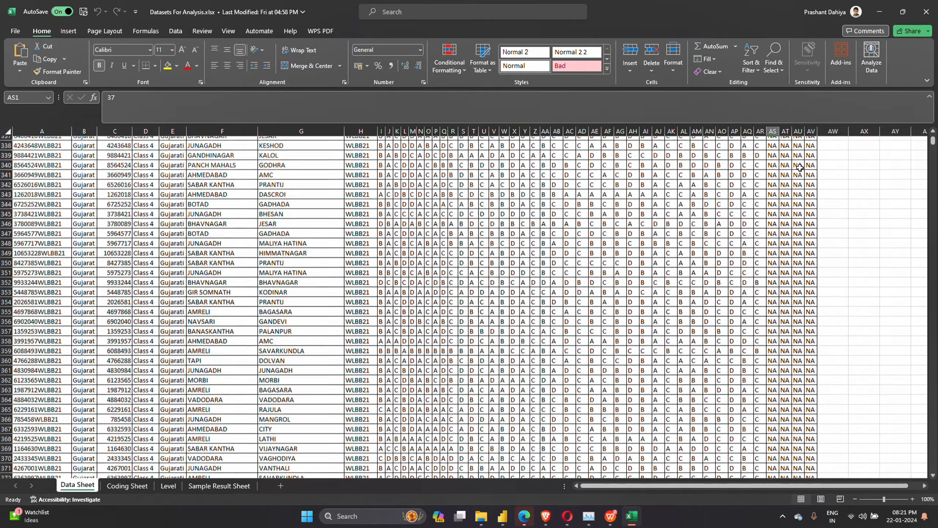
scroll(799, 168, up, 20)
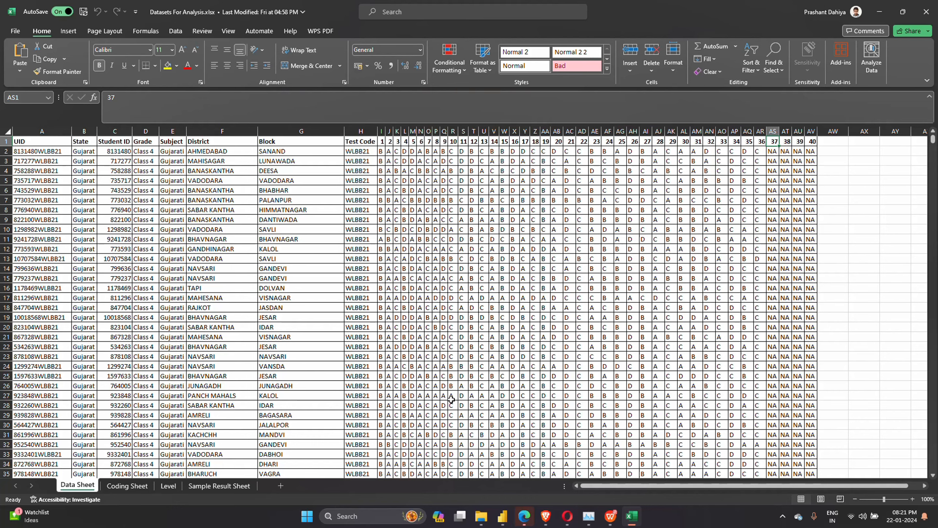
Examine the first question's topic, description, answer and question ID on the Coding Sheet
click(141, 486)
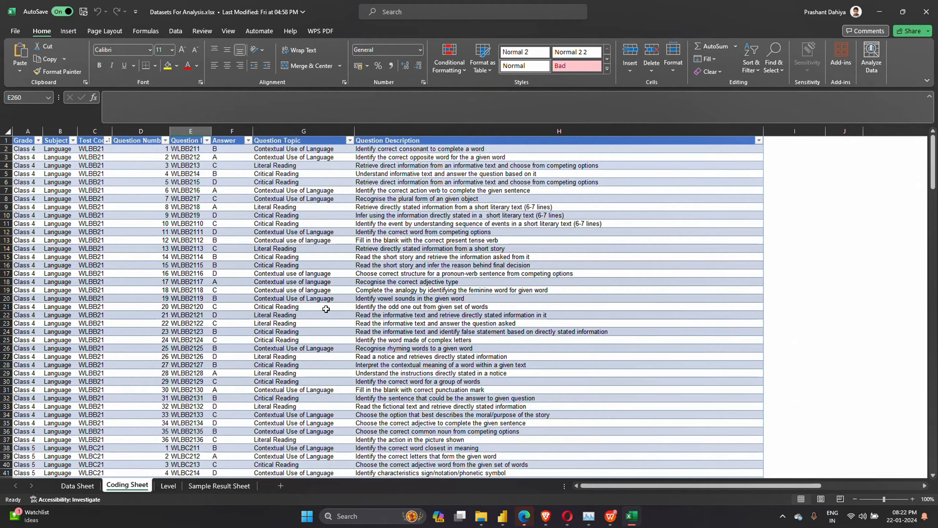
click(277, 149)
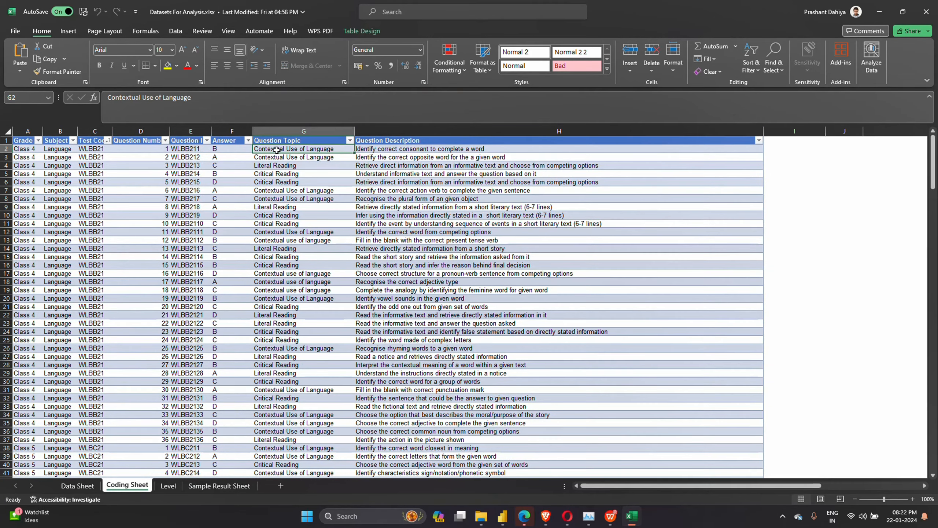
click(409, 149)
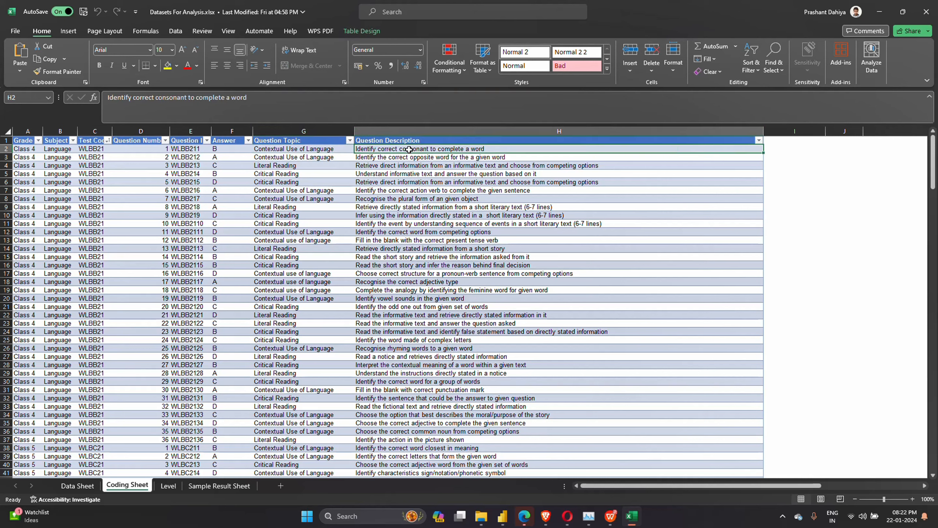
click(220, 149)
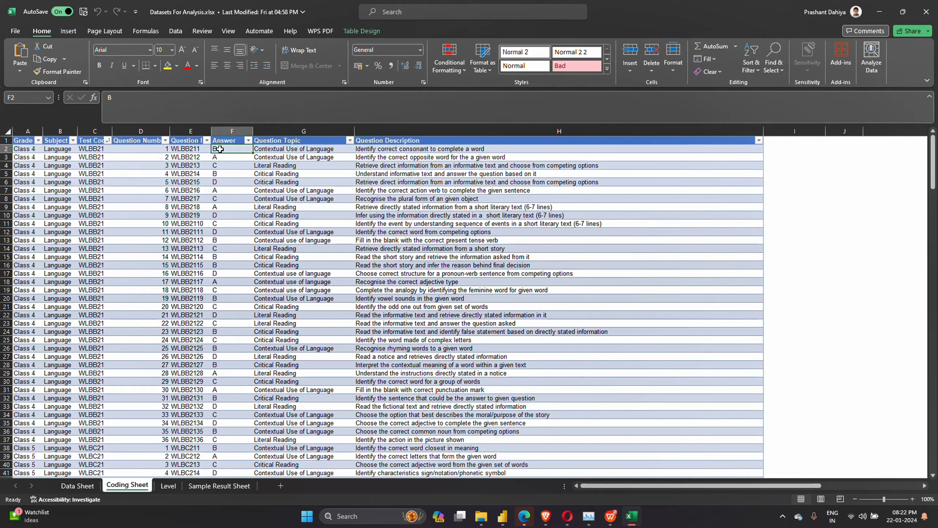
click(184, 149)
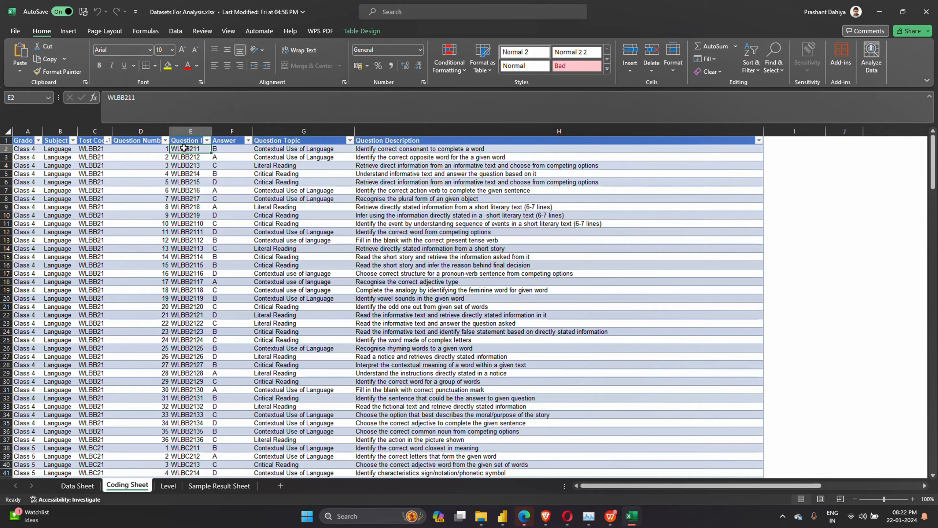
click(225, 148)
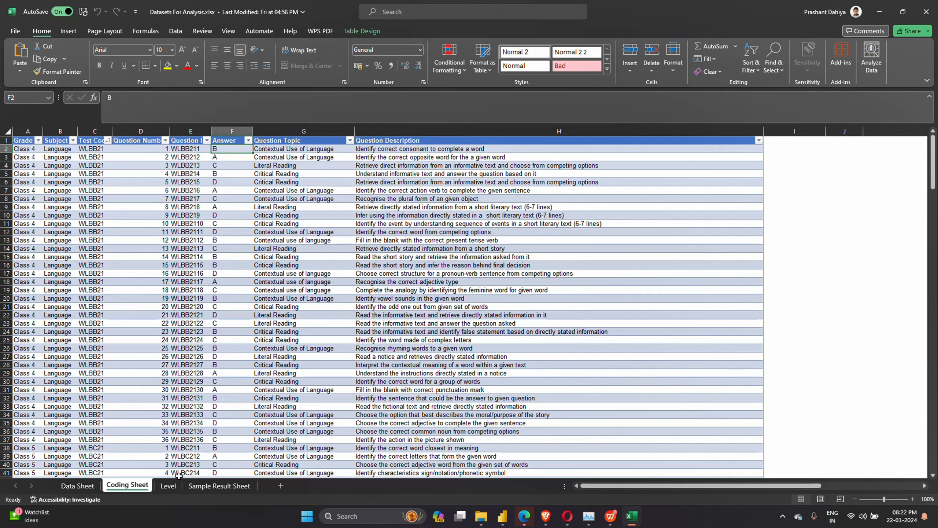
Review the level conditions on the Level sheet, and the question columns and Test Score column on the Sample Result Sheet
click(170, 485)
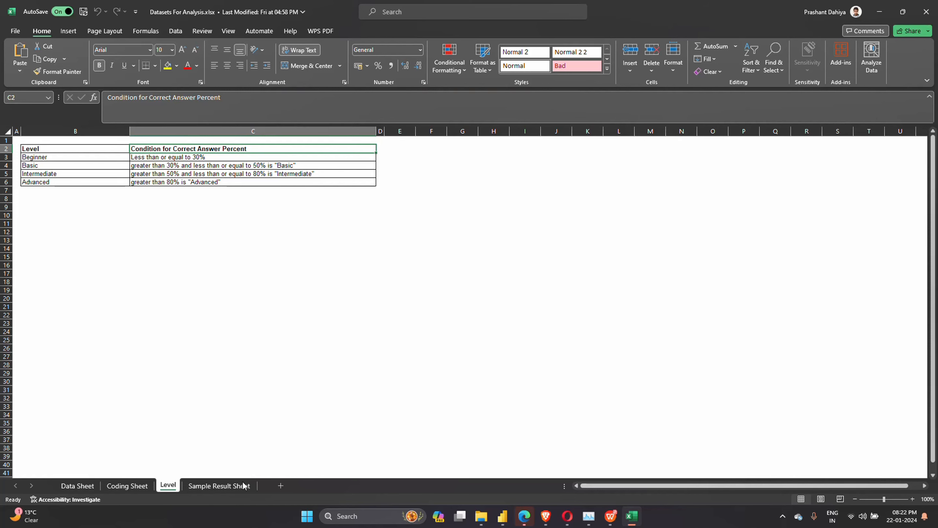
click(210, 485)
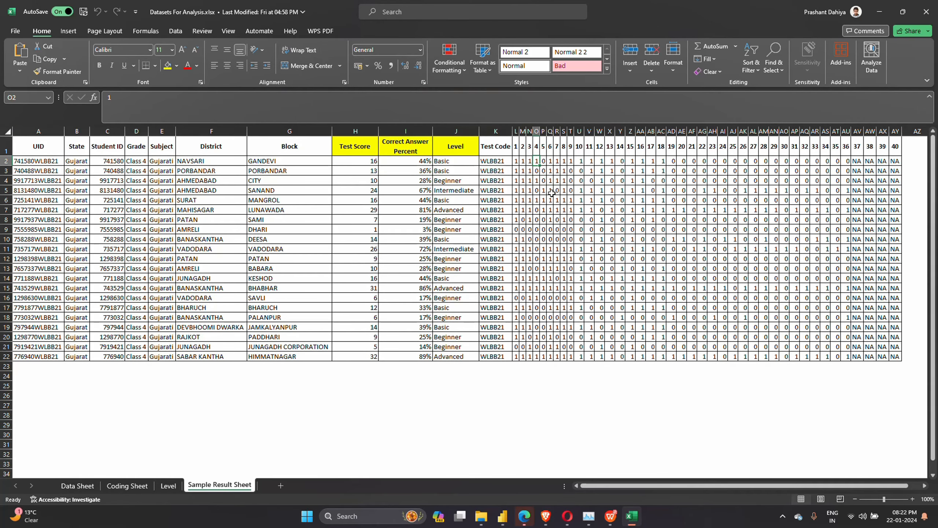
scroll(566, 181, right, 3)
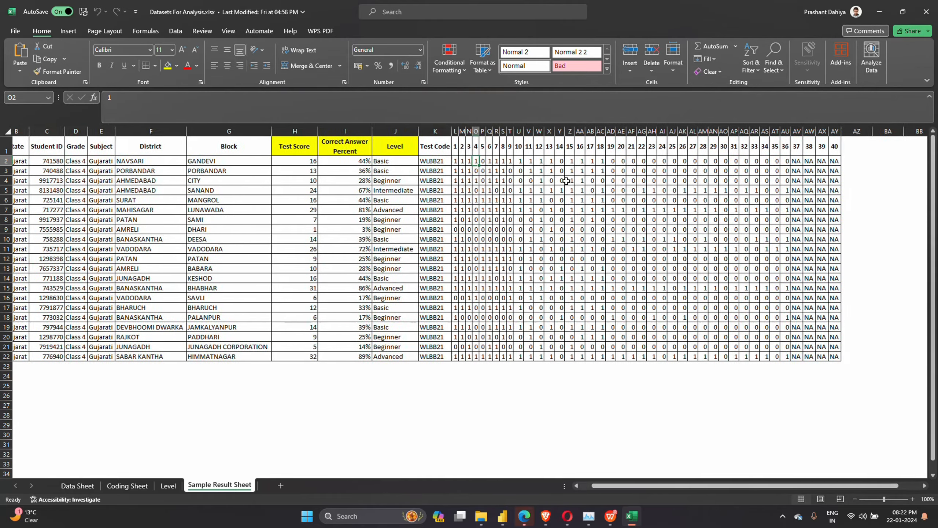
scroll(566, 181, right, 3)
scroll(566, 181, left, 5)
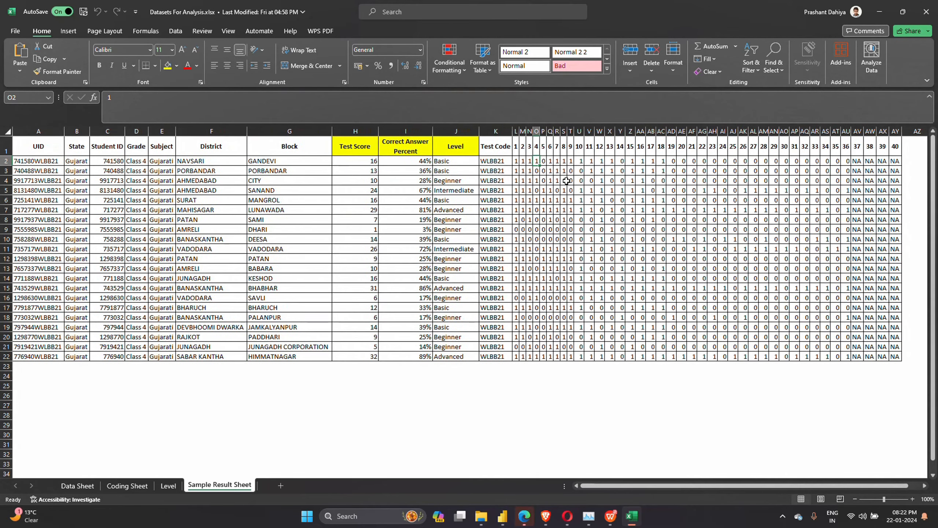
click(354, 161)
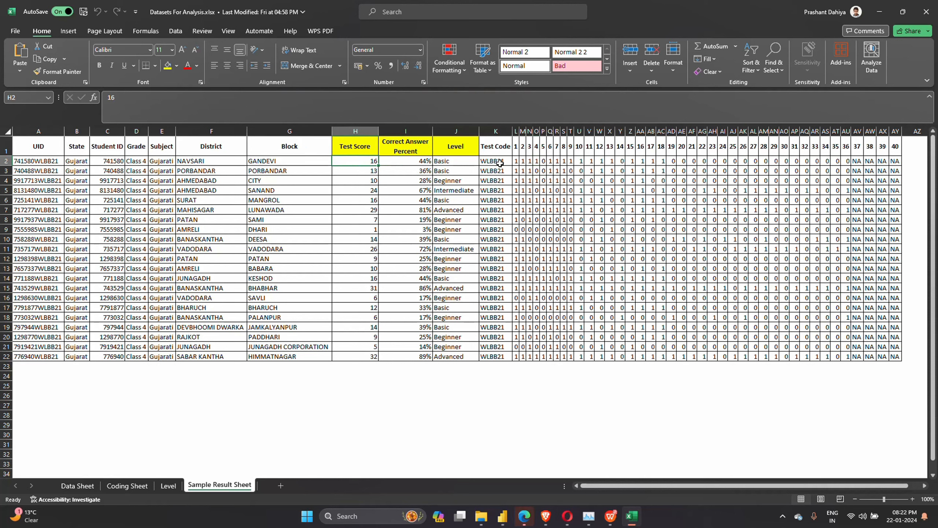
Review the first student's question marks, UID, correct answer percent, level and test code on the Sample Result Sheet
click(521, 161)
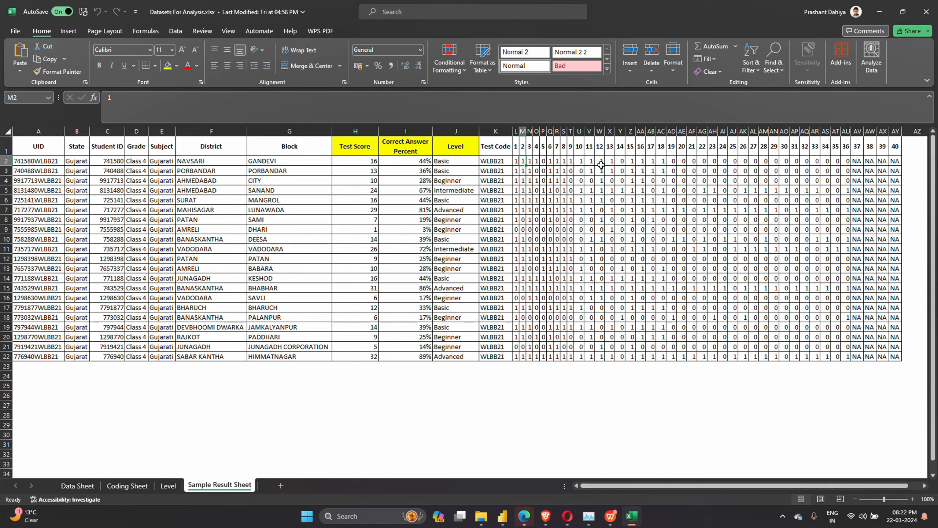
click(700, 161)
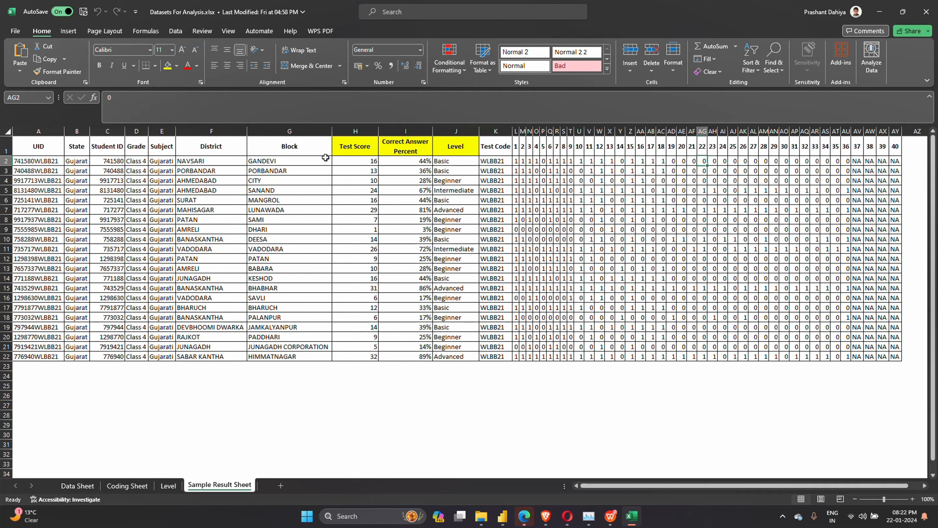
click(33, 165)
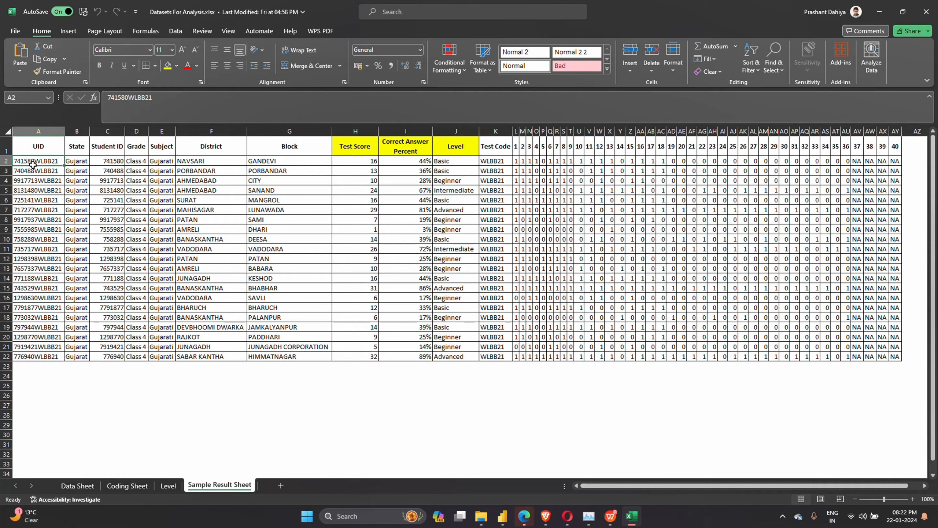
click(407, 164)
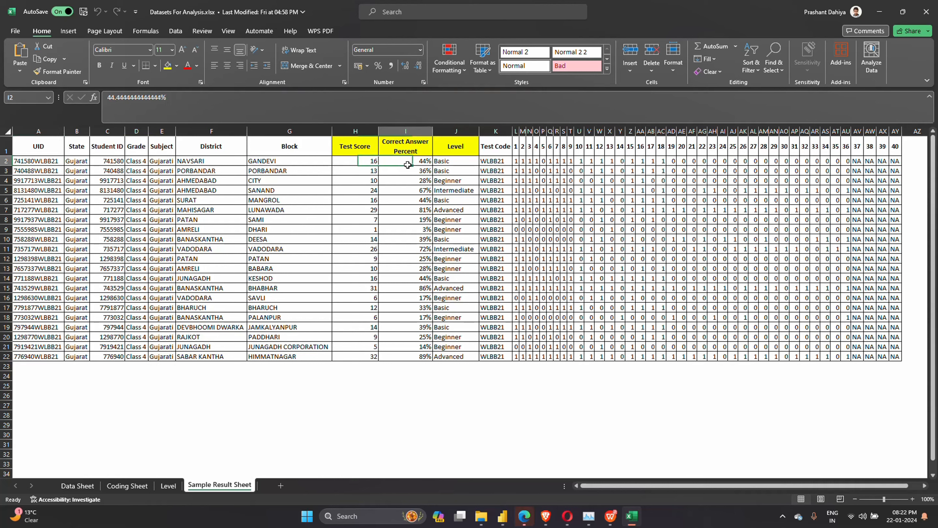
click(443, 162)
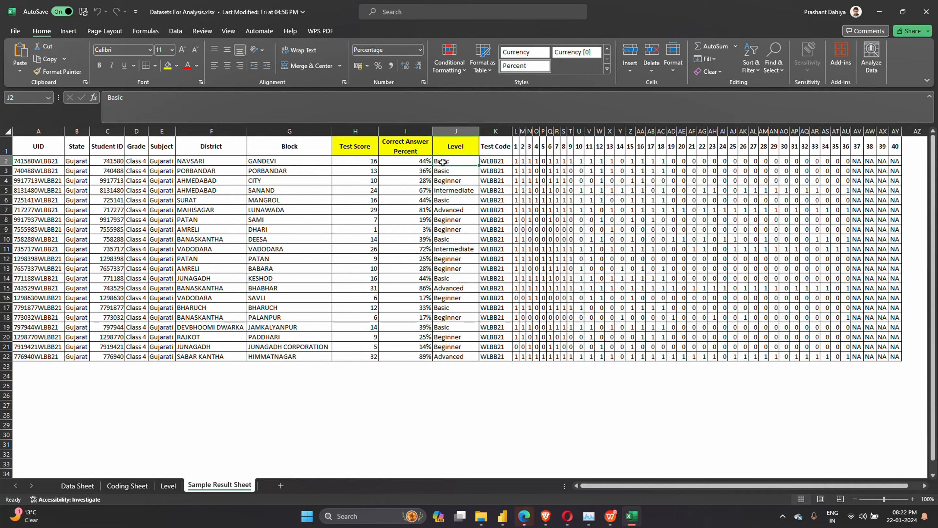
click(504, 161)
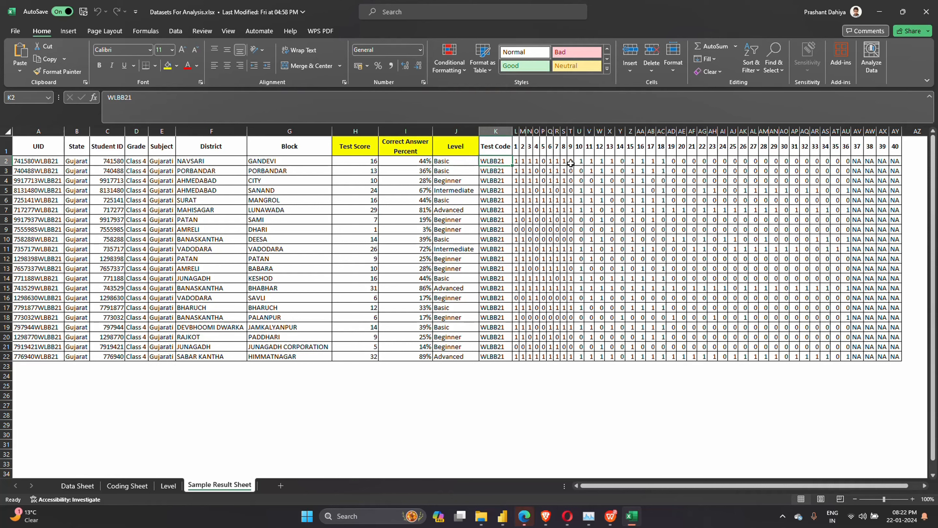
click(516, 161)
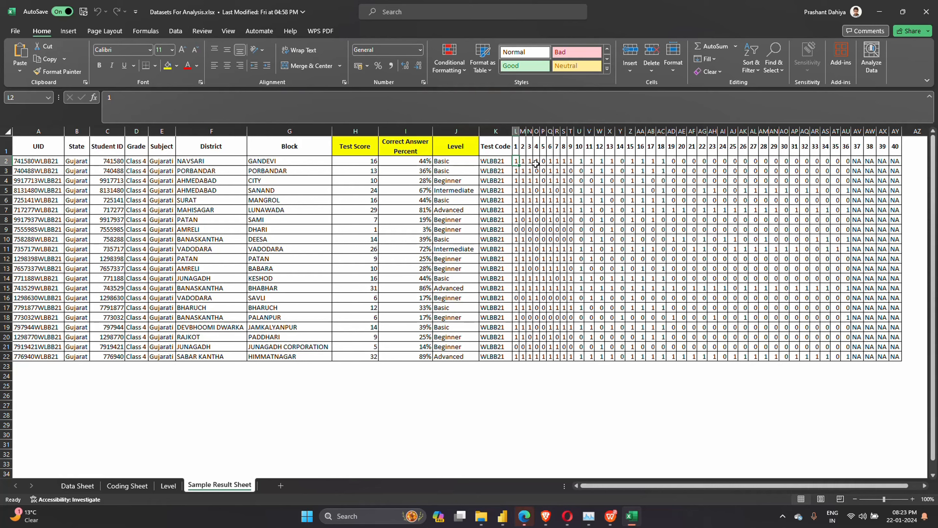
drag(536, 164, 248, 344)
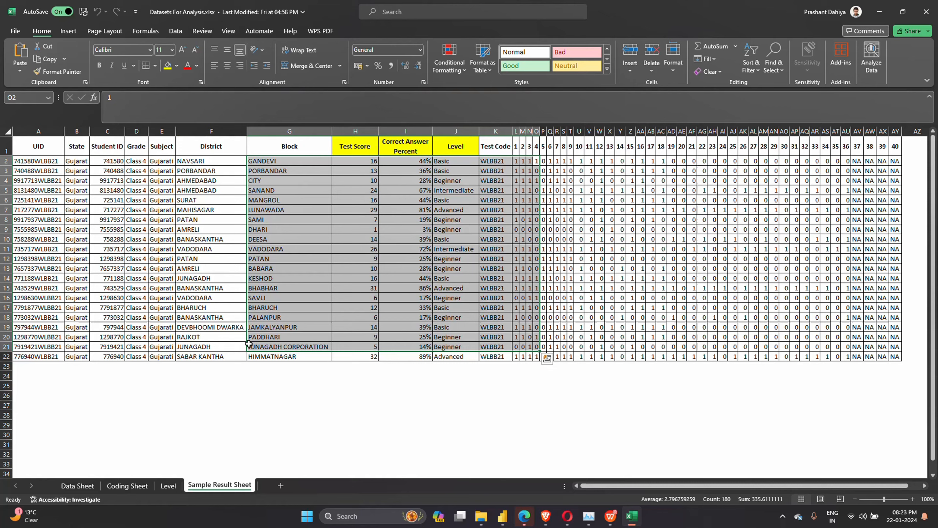
click(227, 387)
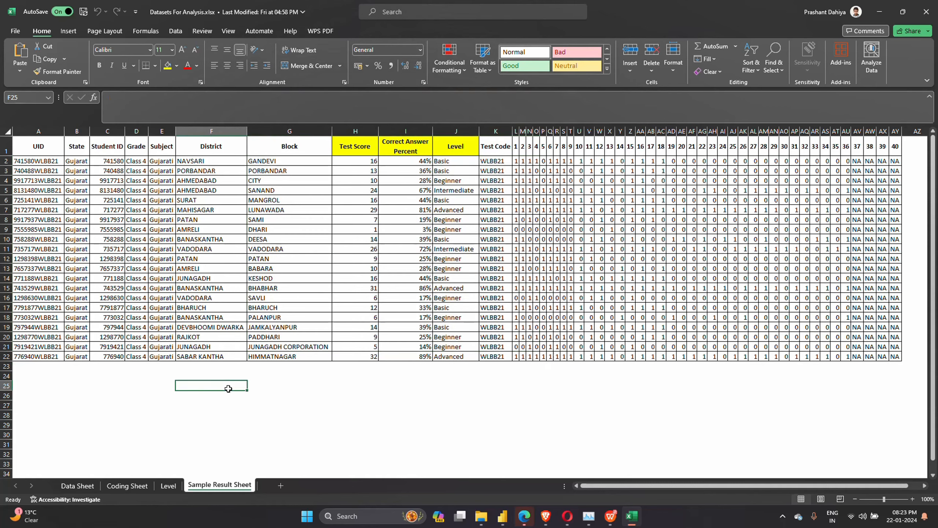
Switch to Power BI's report and its Power Query Editor, and close the Datasets For Analysis workbook in Excel
click(85, 485)
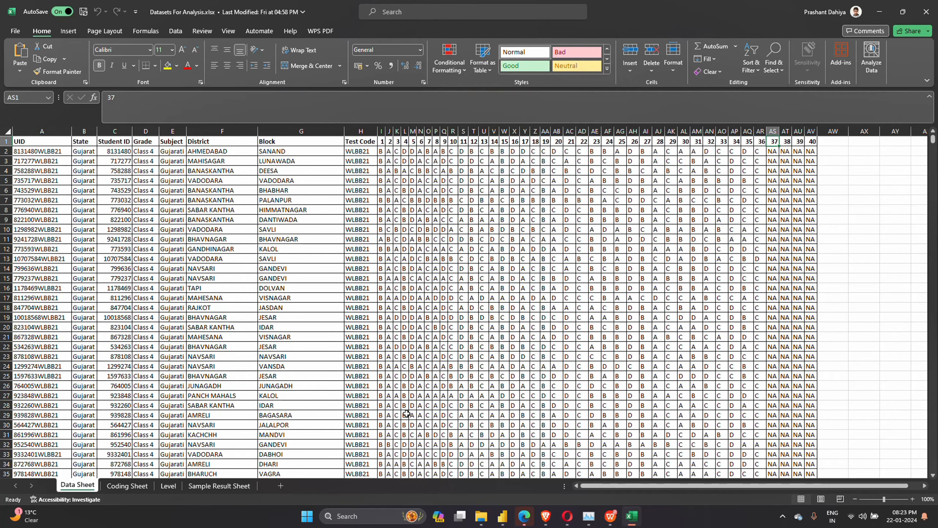
mouse_move(507, 514)
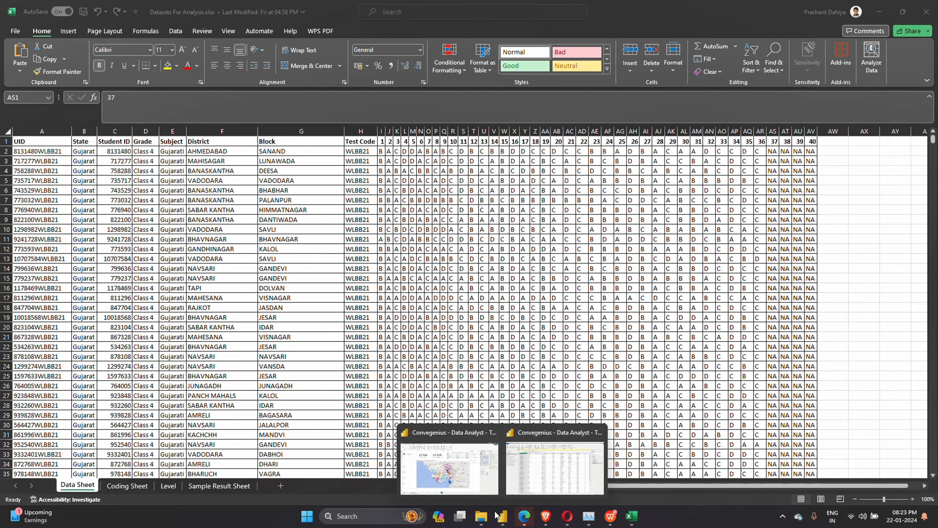
click(462, 460)
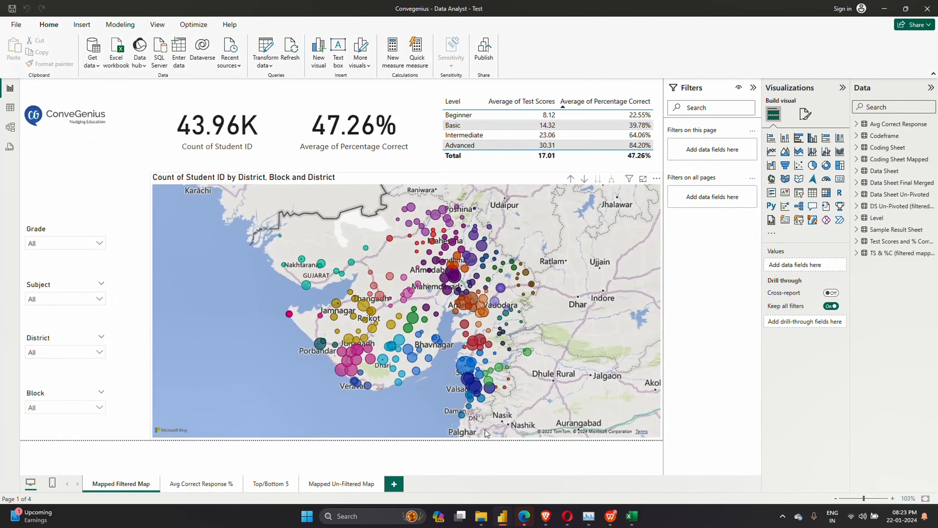
mouse_move(506, 517)
click(529, 463)
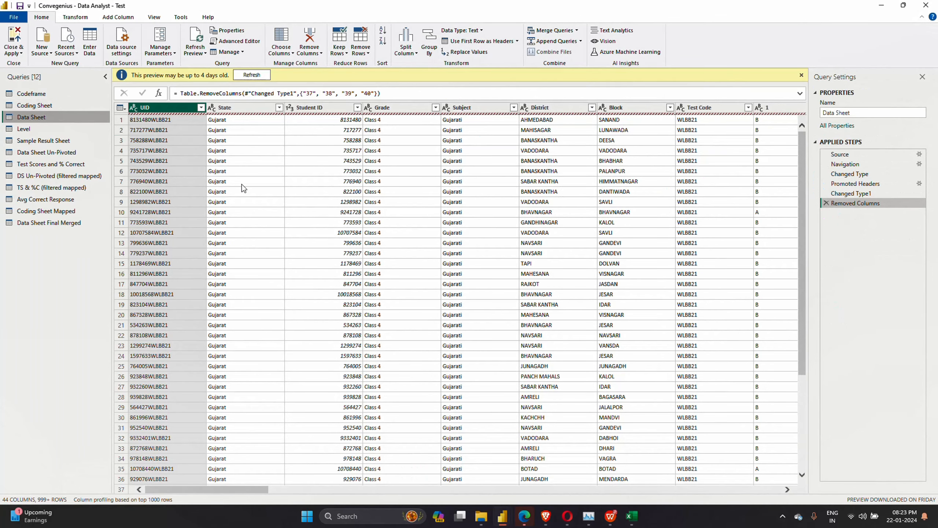
click(632, 516)
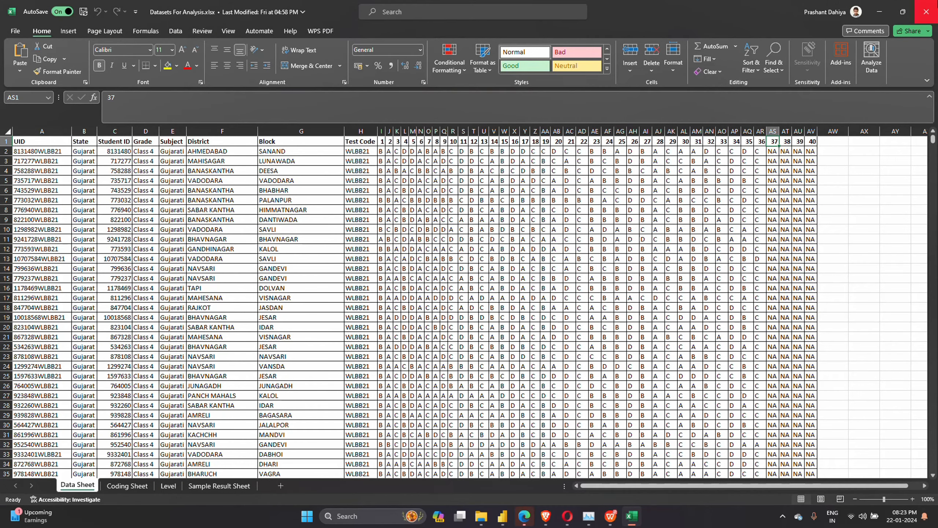
click(926, 12)
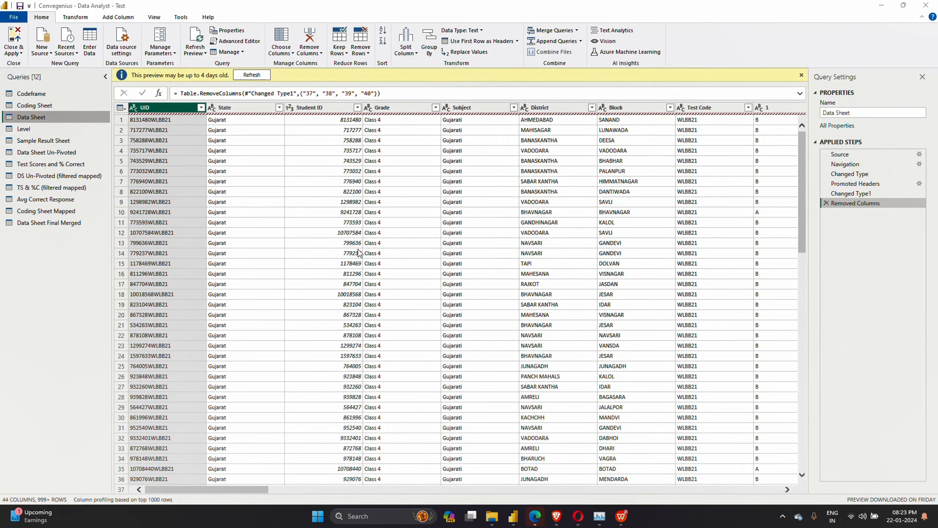
Compare the Codeframe query with the Coding Sheet query, and look over the Codeframe's question topics and descriptions
click(47, 94)
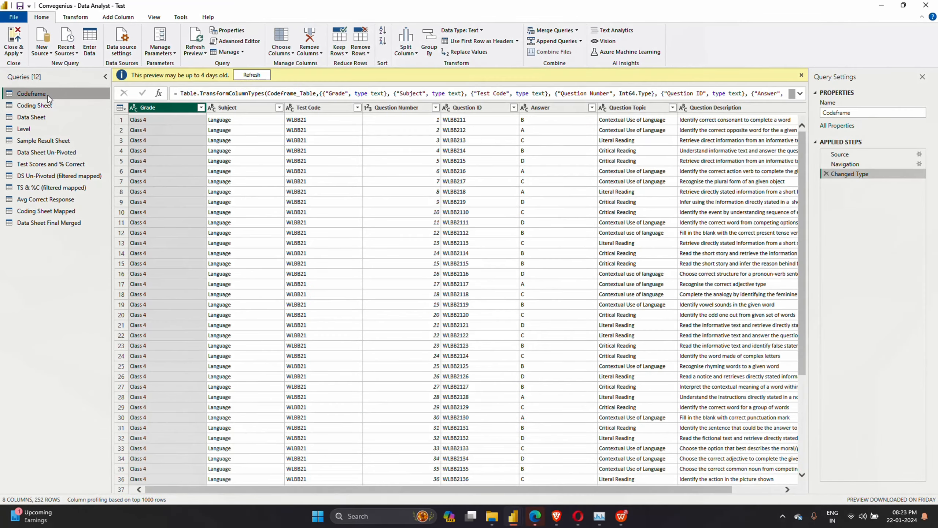
click(47, 104)
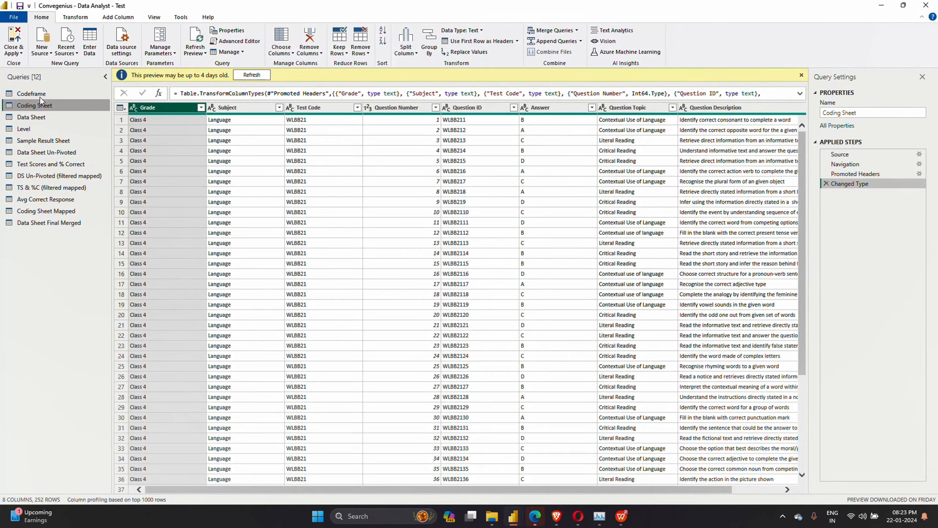
click(37, 93)
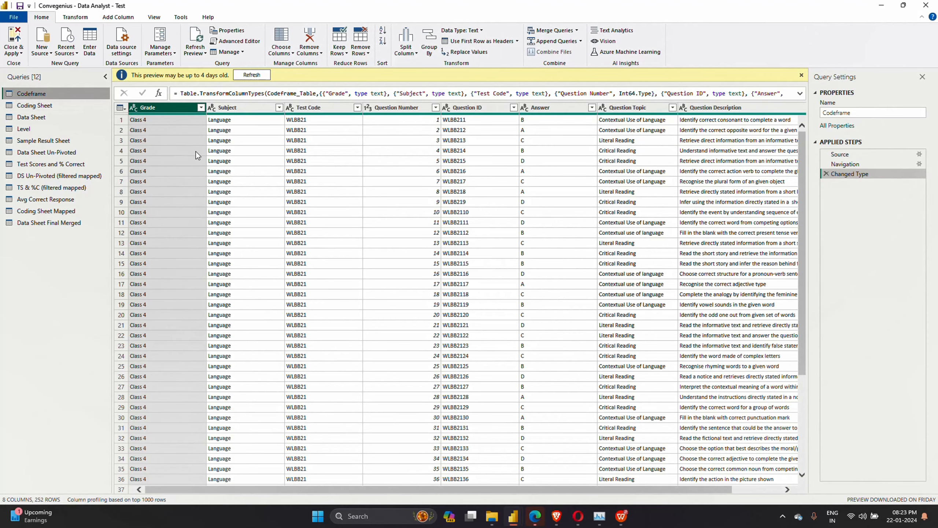
scroll(195, 151, right, 2)
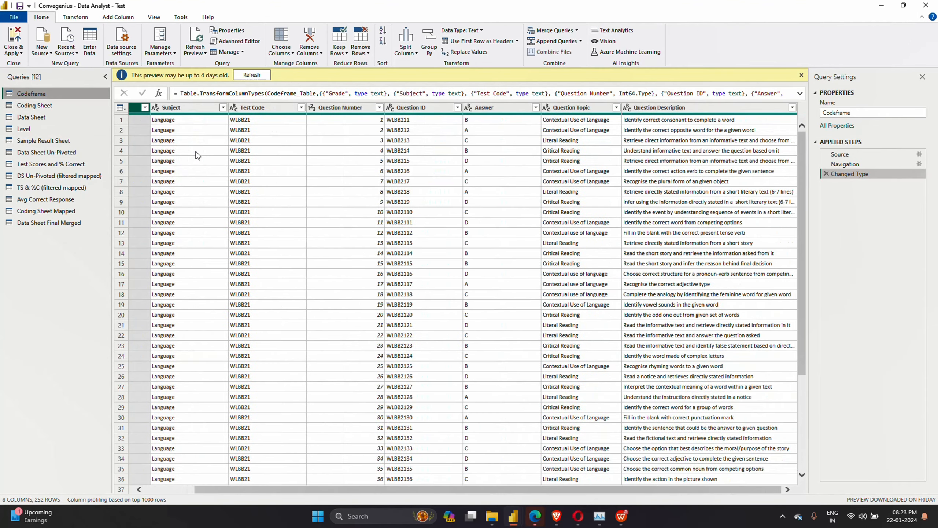
scroll(220, 242, down, 5)
scroll(220, 243, up, 5)
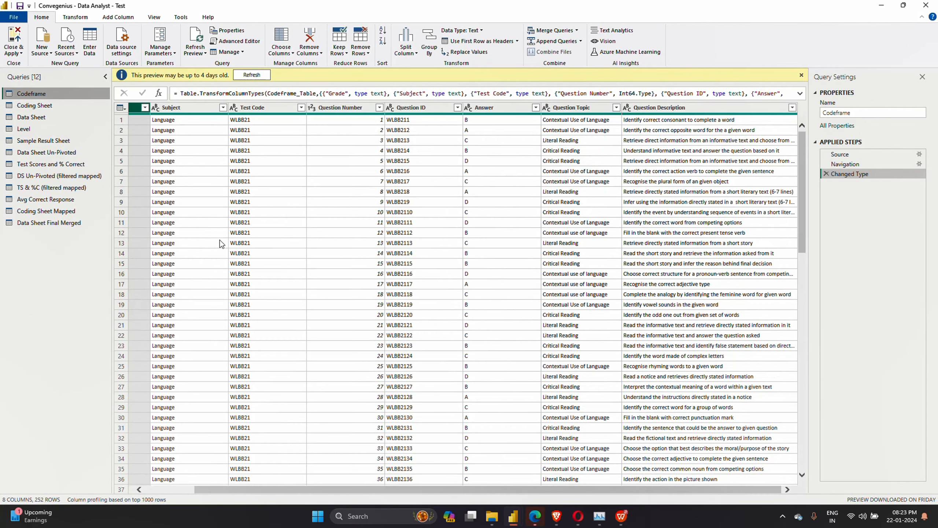
scroll(264, 225, down, 13)
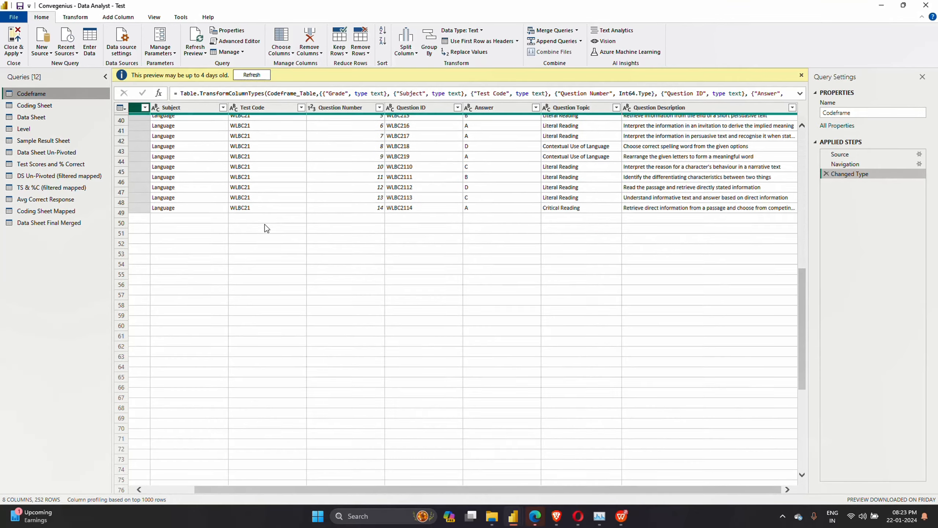
scroll(264, 224, down, 3)
scroll(265, 224, up, 9)
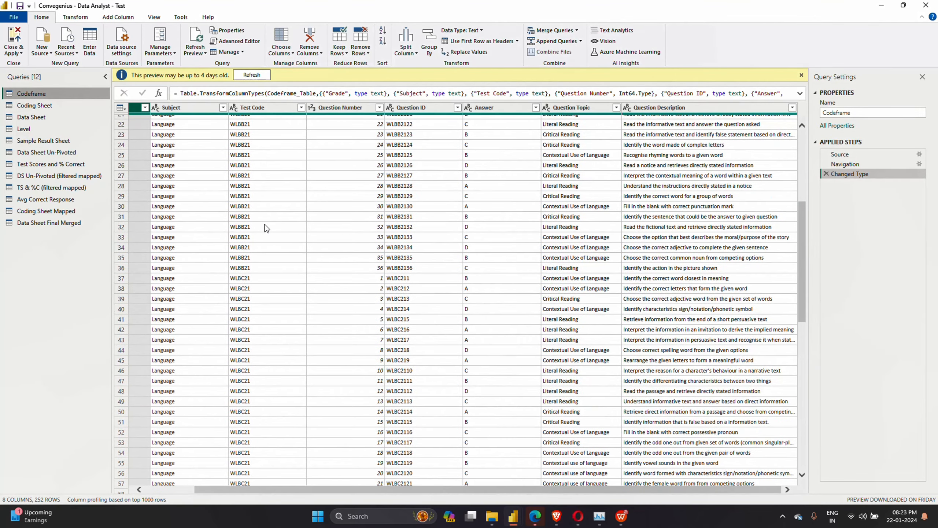
scroll(265, 225, up, 7)
scroll(264, 224, left, 3)
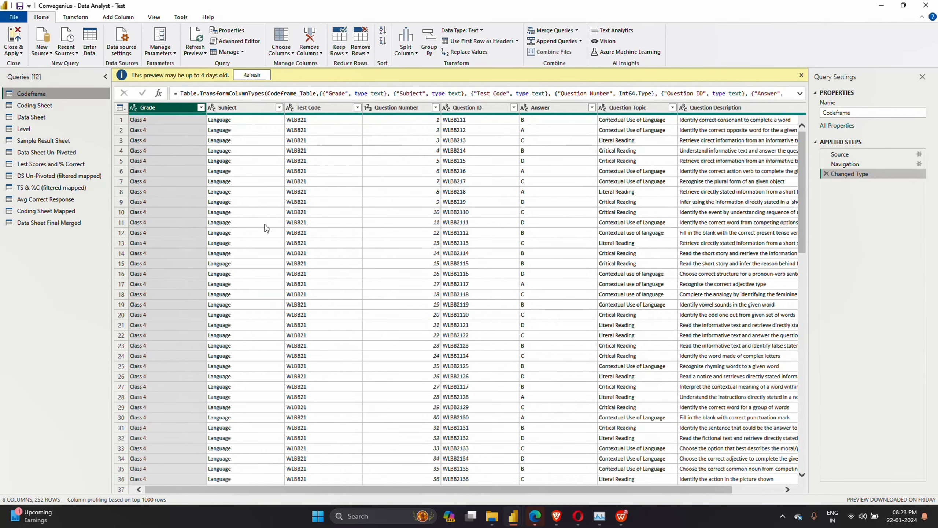
Examine the grades, test codes and question numbering through the Codeframe query's rows, and the question topic of the second row
click(242, 152)
scroll(243, 153, down, 6)
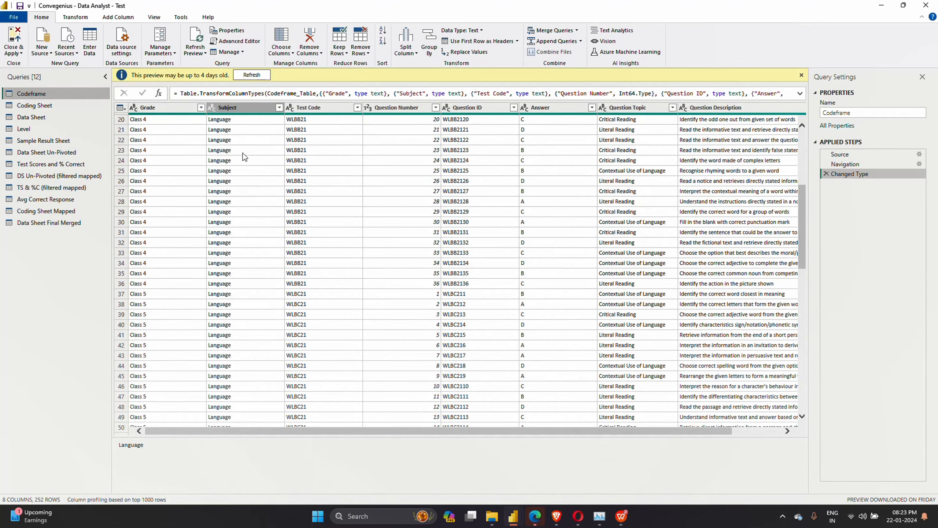
scroll(243, 152, down, 20)
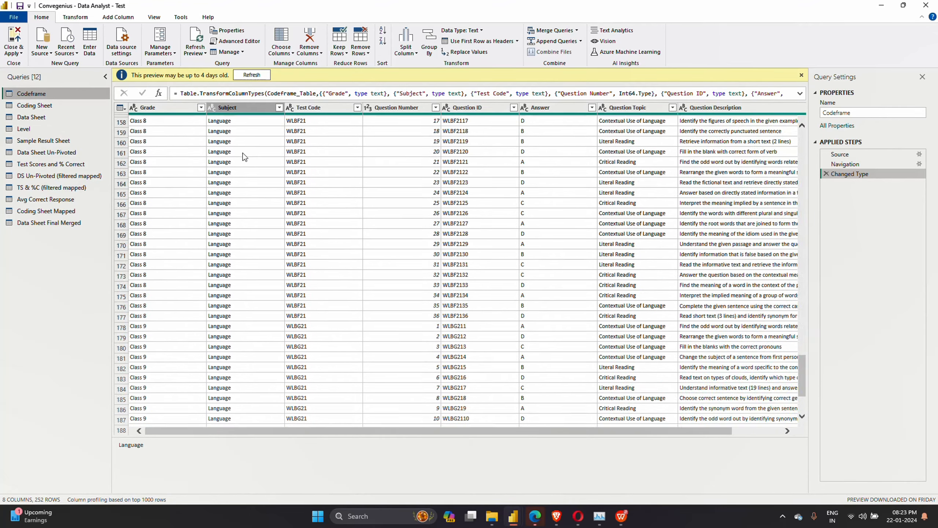
scroll(243, 152, down, 15)
scroll(549, 249, right, 2)
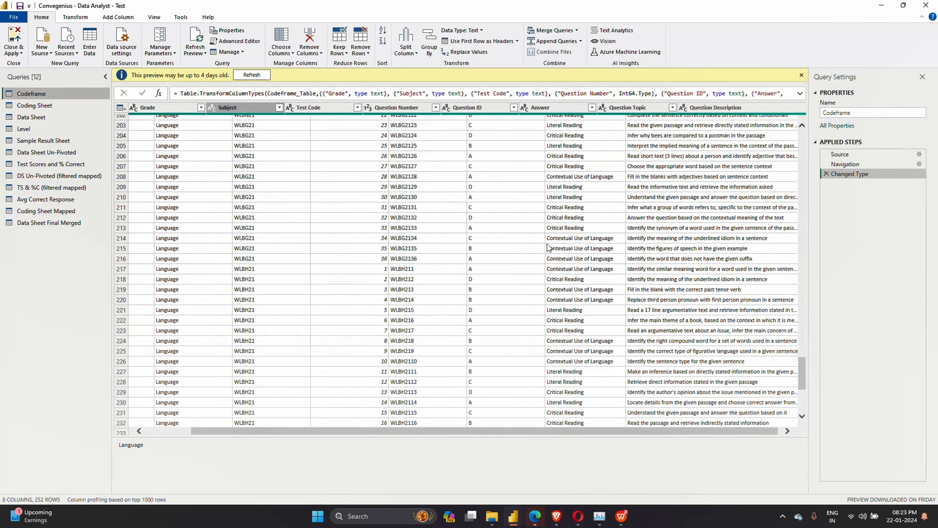
scroll(549, 249, right, 2)
scroll(549, 248, up, 20)
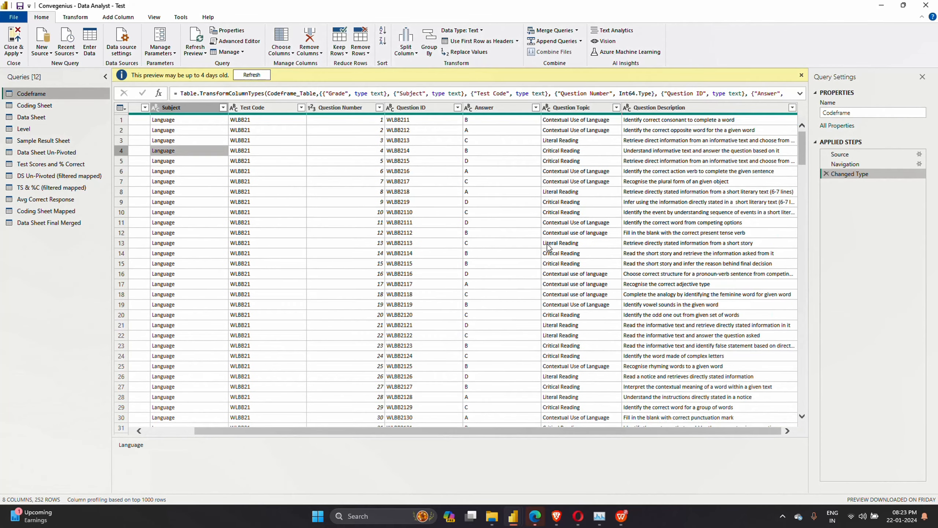
click(606, 130)
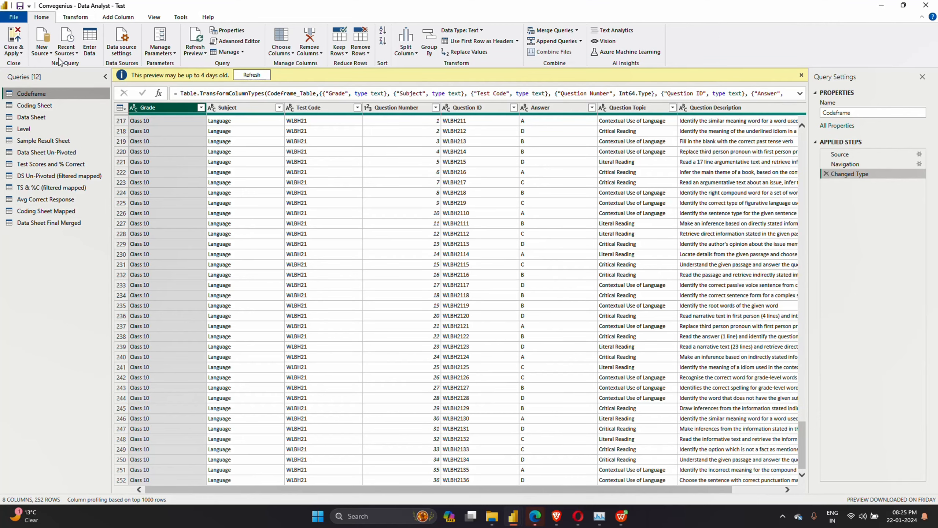
Look through the loaded Coding Sheet, Data Sheet, Level and Sample Result Sheet queries
click(36, 104)
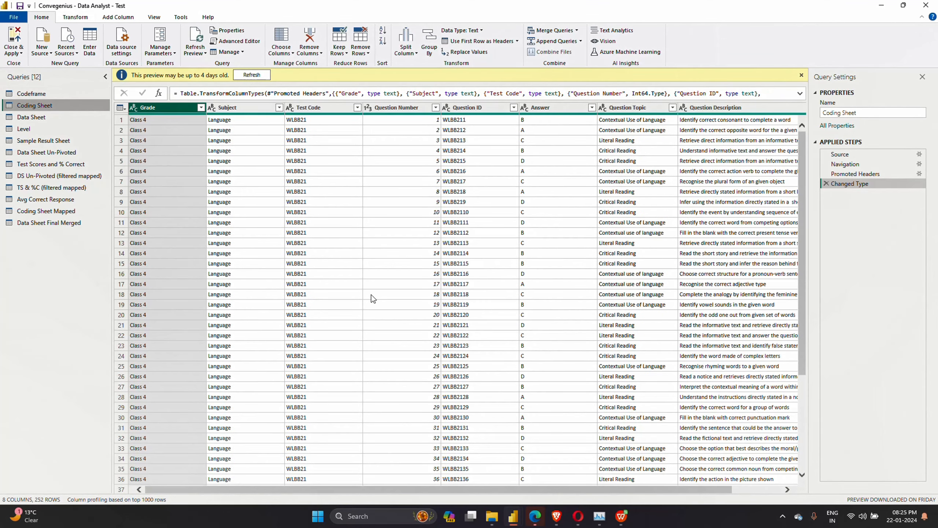
click(35, 117)
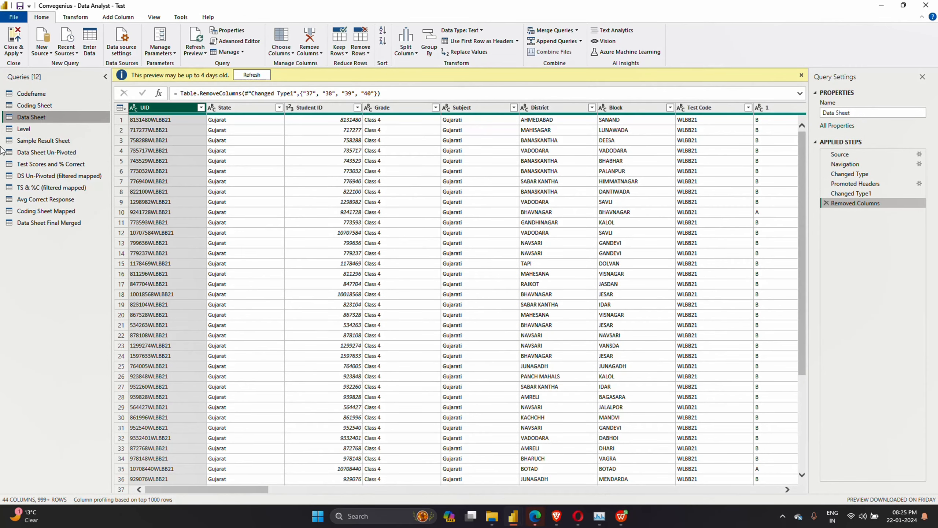
click(31, 129)
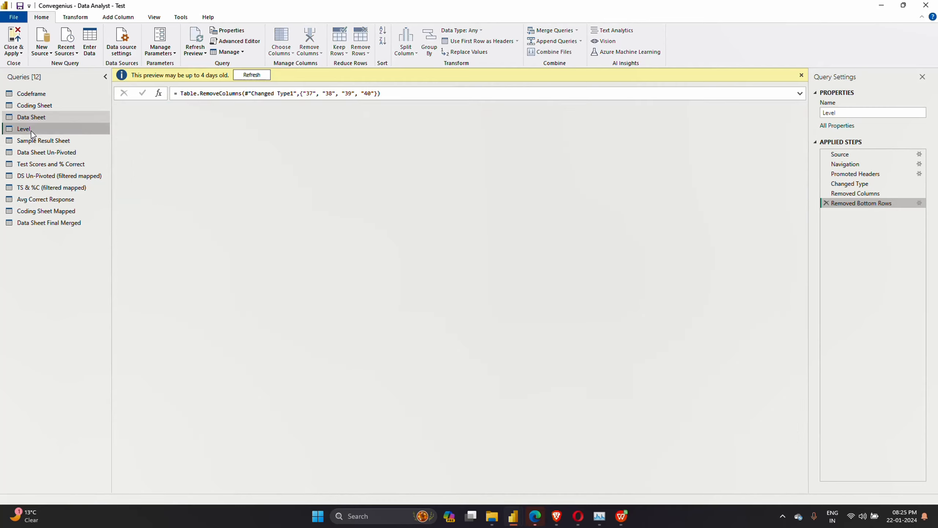
click(61, 143)
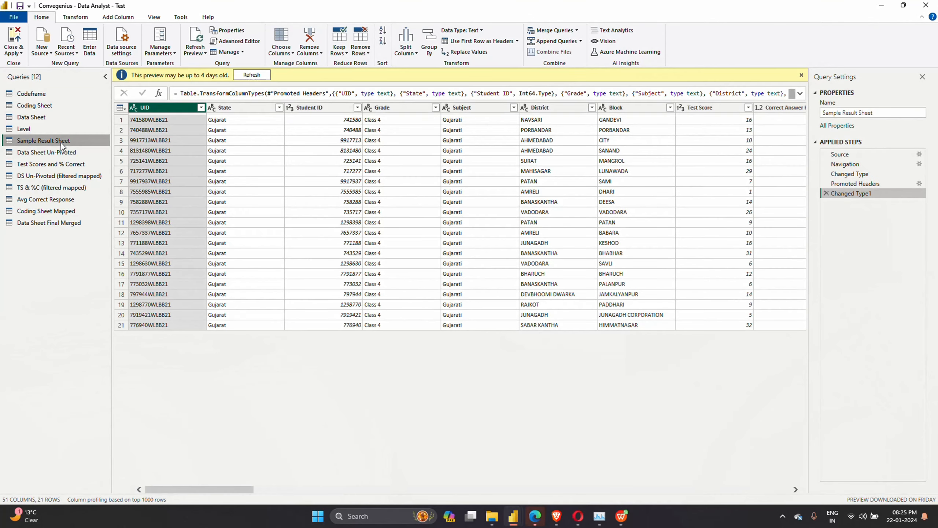
Inspect the student answer columns up to question 36 in the Data Sheet query
click(60, 116)
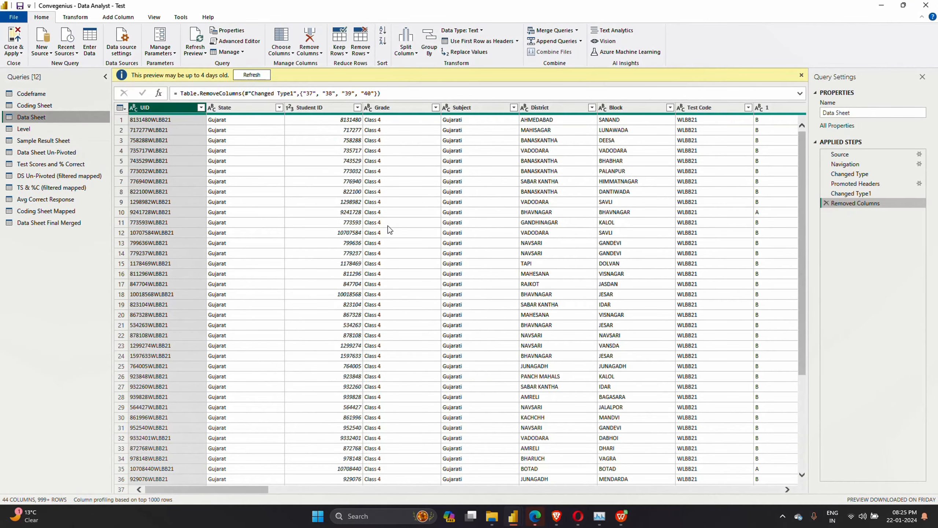
scroll(566, 262, right, 10)
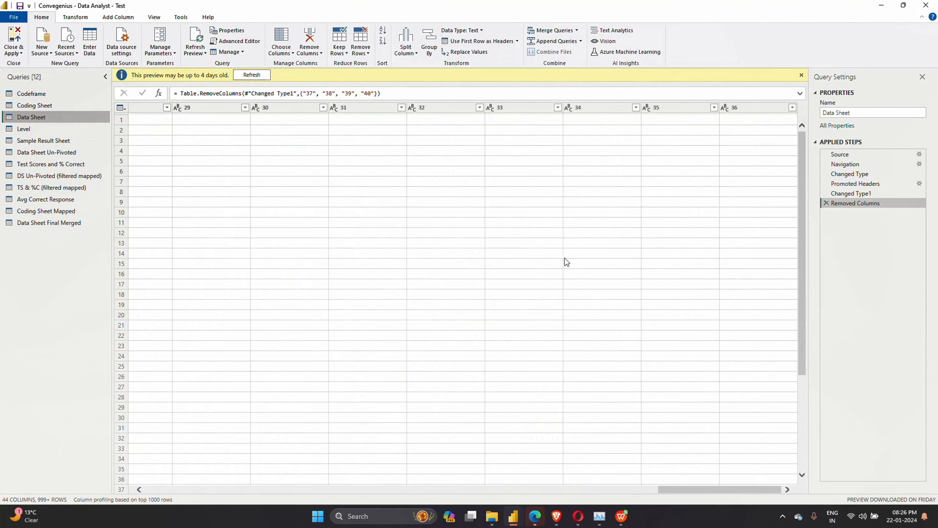
scroll(567, 262, left, 5)
click(564, 255)
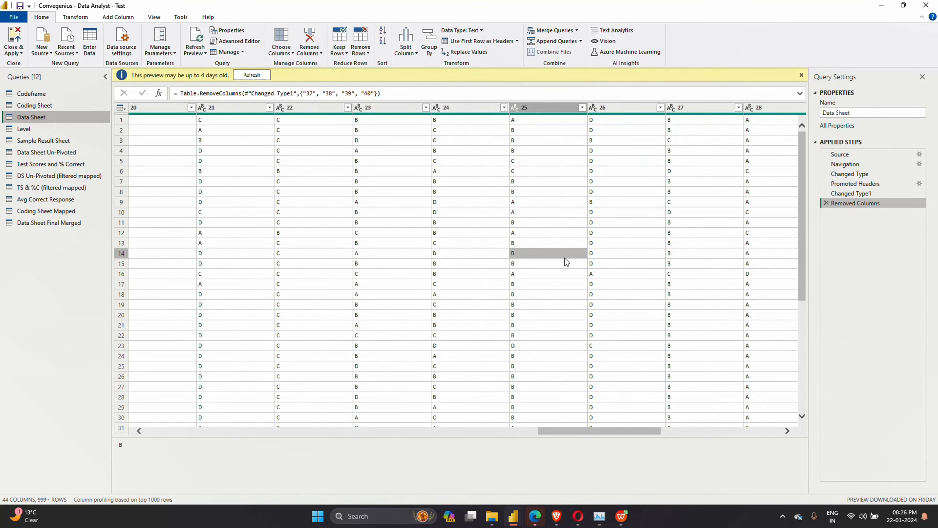
Compare the Data Sheet query's Changed Type1 and Removed Columns steps to examine the removal of columns 37 to 40
right_click(565, 256)
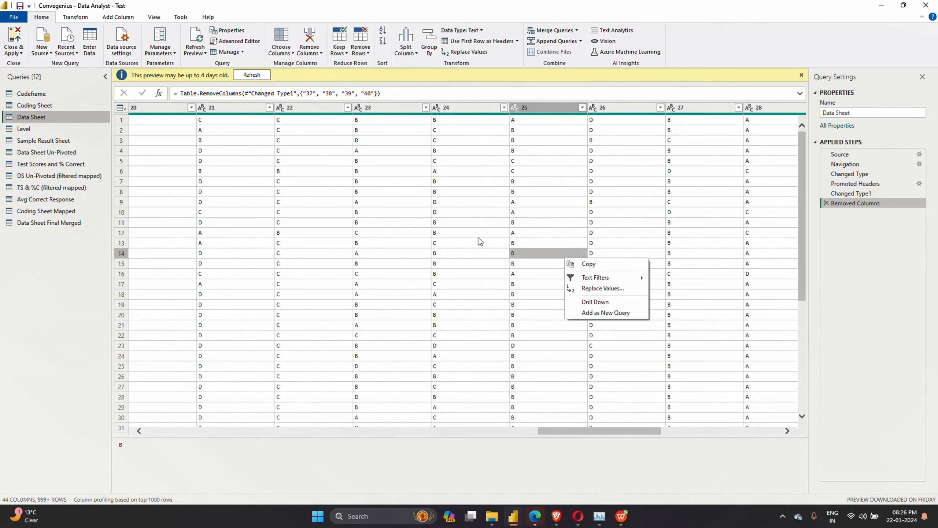
click(541, 220)
scroll(541, 219, right, 5)
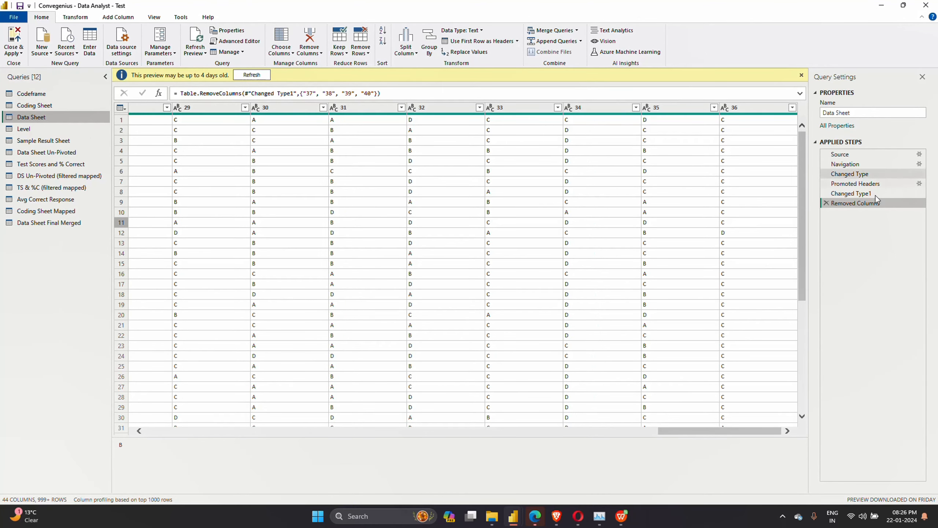
click(854, 194)
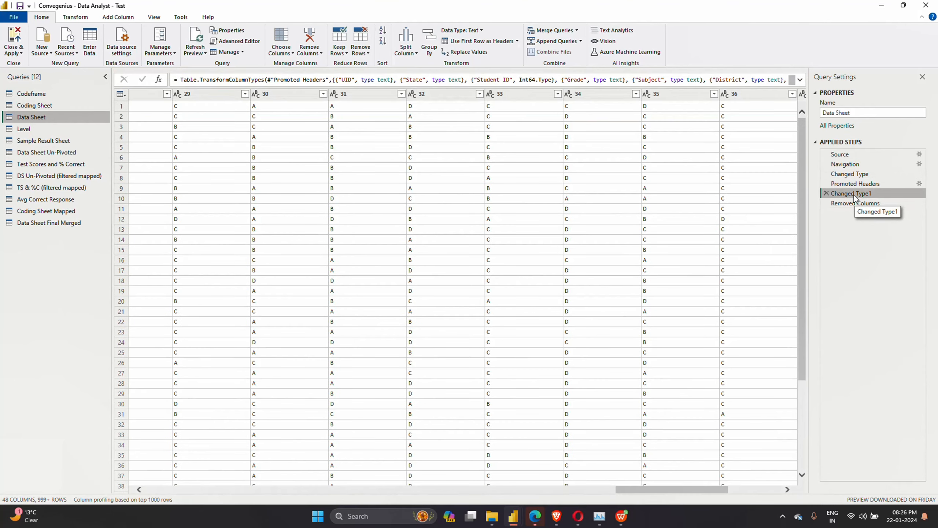
scroll(734, 209, right, 4)
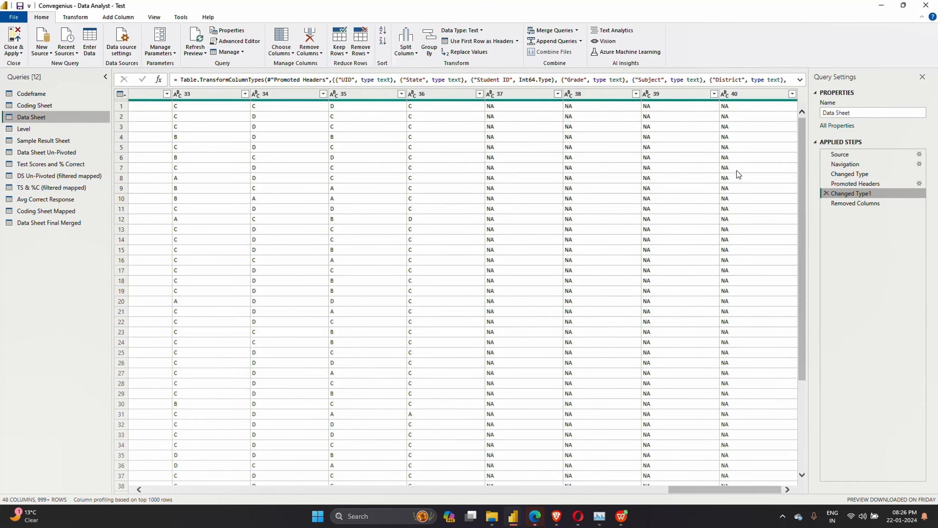
click(857, 204)
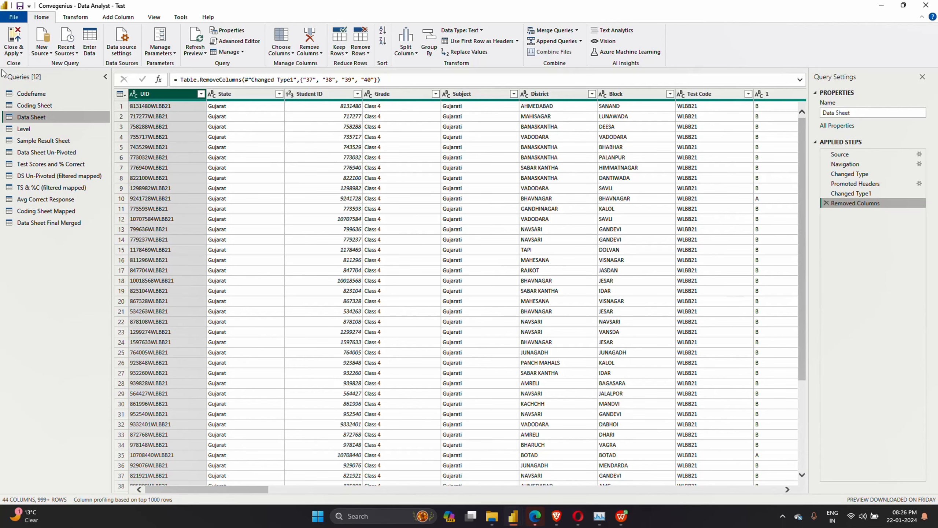
Inspect the Data Sheet Un-Pivoted query's final columns, and compare its Changed Type1 and Removed Columns steps
click(55, 152)
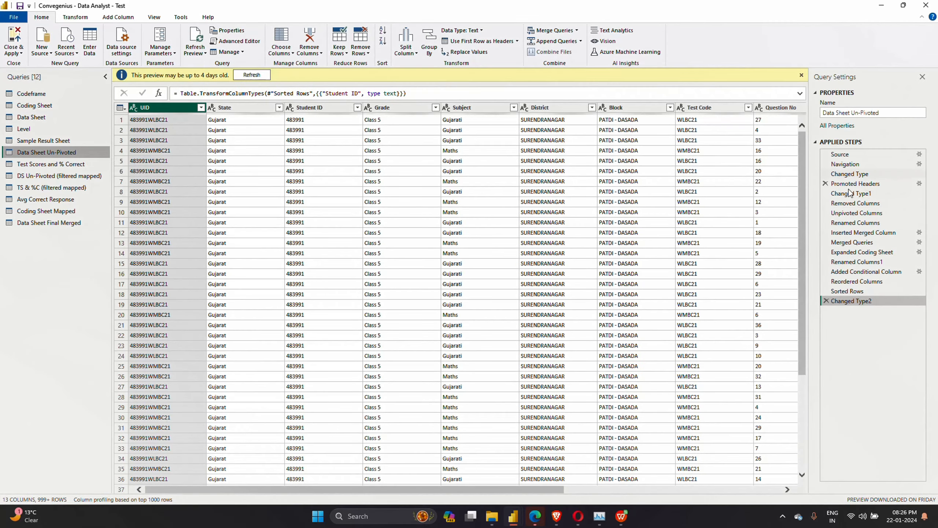
scroll(519, 162, right, 5)
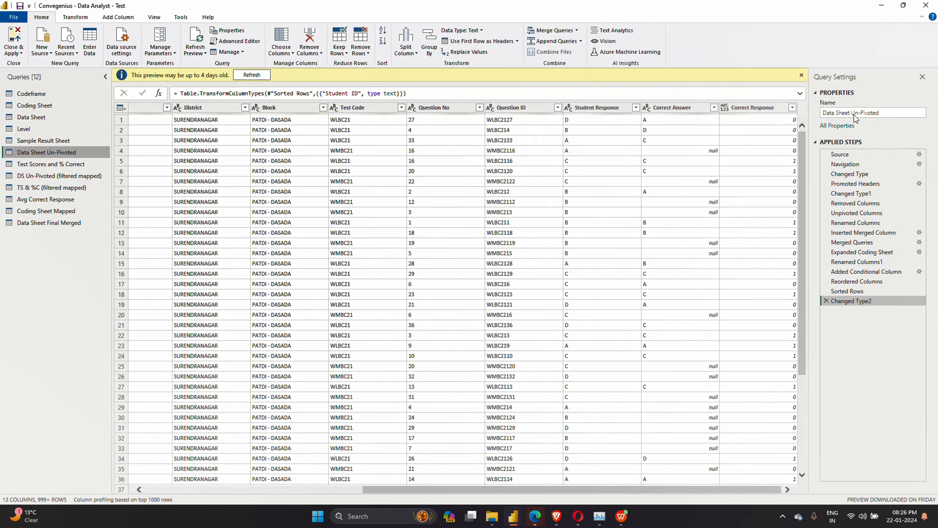
click(862, 192)
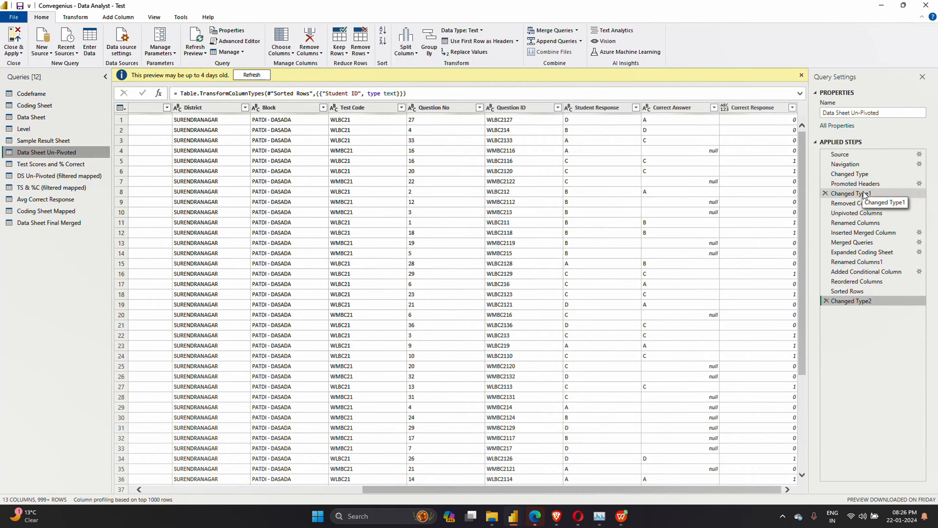
scroll(694, 210, right, 15)
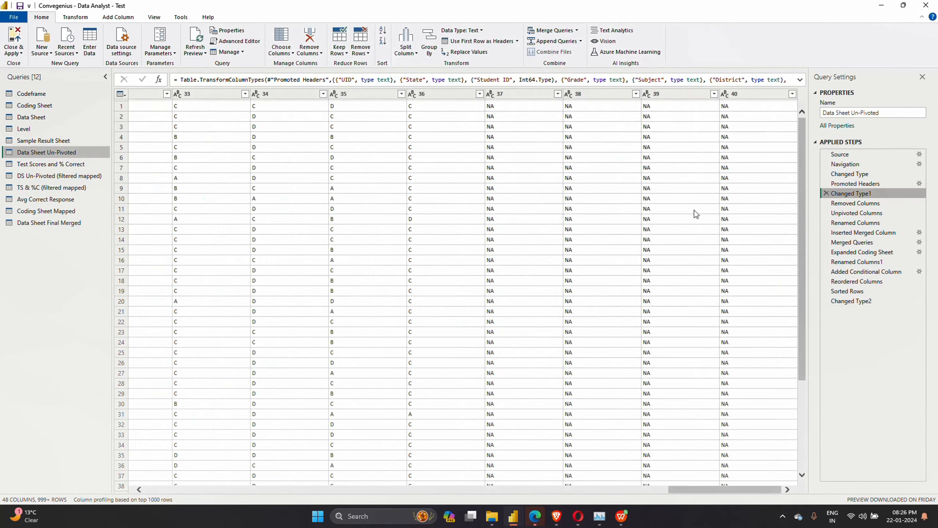
click(866, 204)
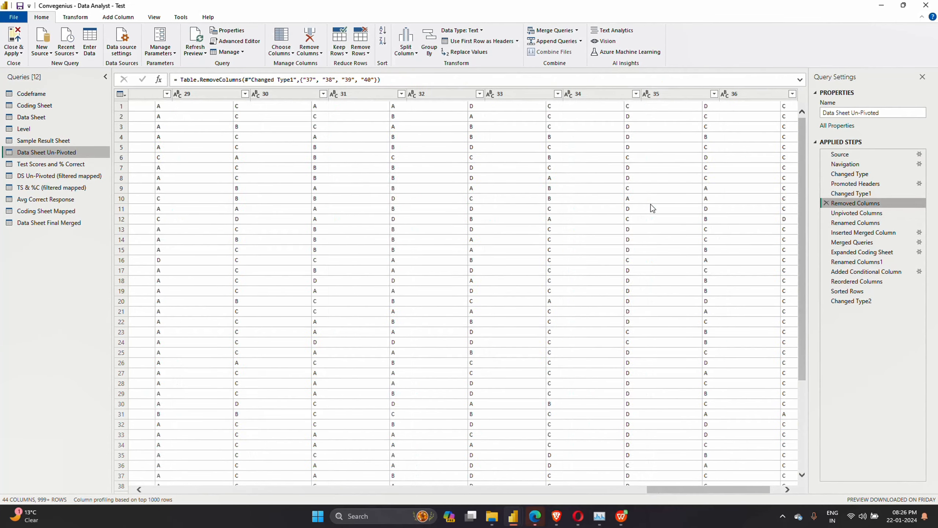
click(653, 208)
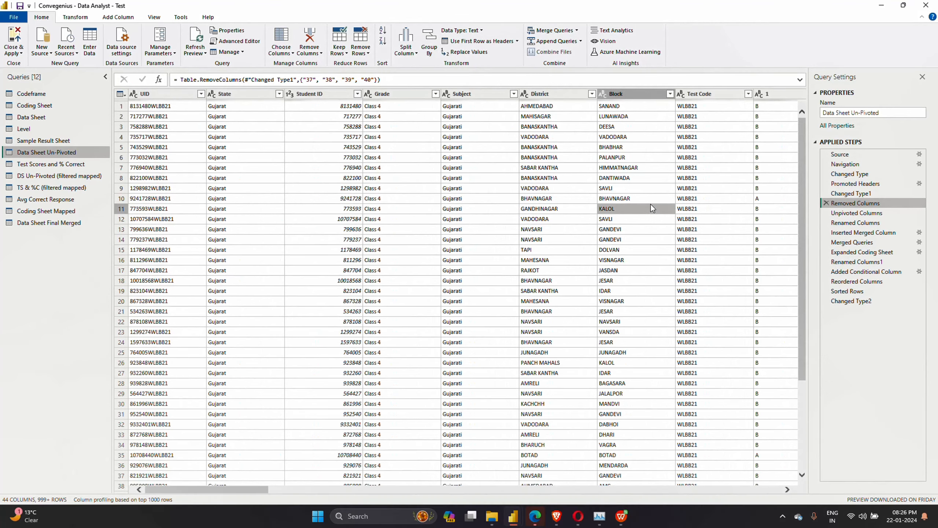
scroll(652, 208, right, 5)
scroll(653, 209, left, 4)
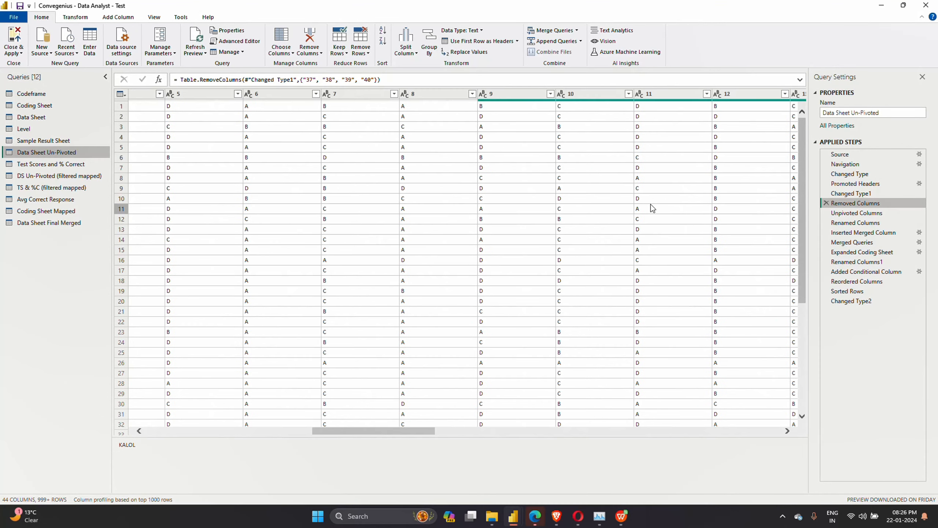
Select answer columns 1 through 36 at the Removed Columns step and try to unpivot them
click(494, 94)
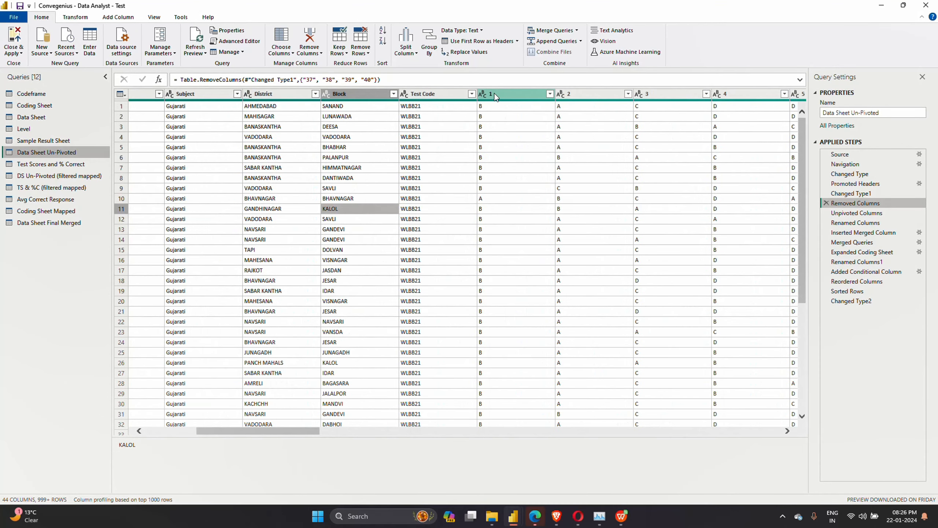
key(shift+Right)
key(shift+Right)
key(shift+Right)
key(shift+Right)
key(shift+Right)
key(shift+Right)
key(shift+Right)
key(shift+Right)
key(shift+Right)
key(shift+Right)
key(shift+Right)
key(shift+Right)
key(shift+Right)
key(shift+Right)
key(shift+Right)
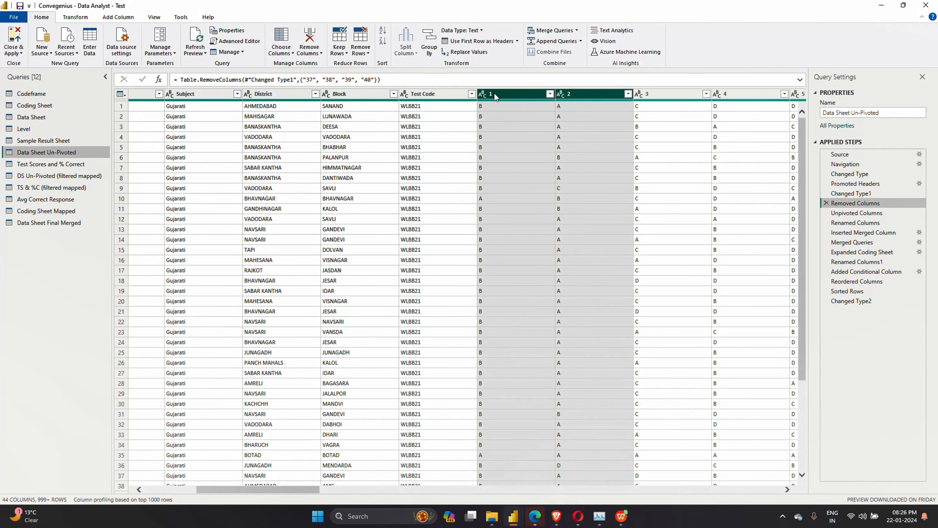
key(shift+Right)
key(shift+Right)
key(shift+Right)
key(shift+Right)
key(shift+Right)
key(shift+Right)
key(shift+Right)
key(shift+Right)
key(shift+Right)
key(shift+Right)
key(shift+Right)
key(shift+Right)
key(shift+Right)
key(shift+Right)
key(shift+Right)
key(shift+Right)
key(shift+Right)
key(shift+Right)
key(shift+Right)
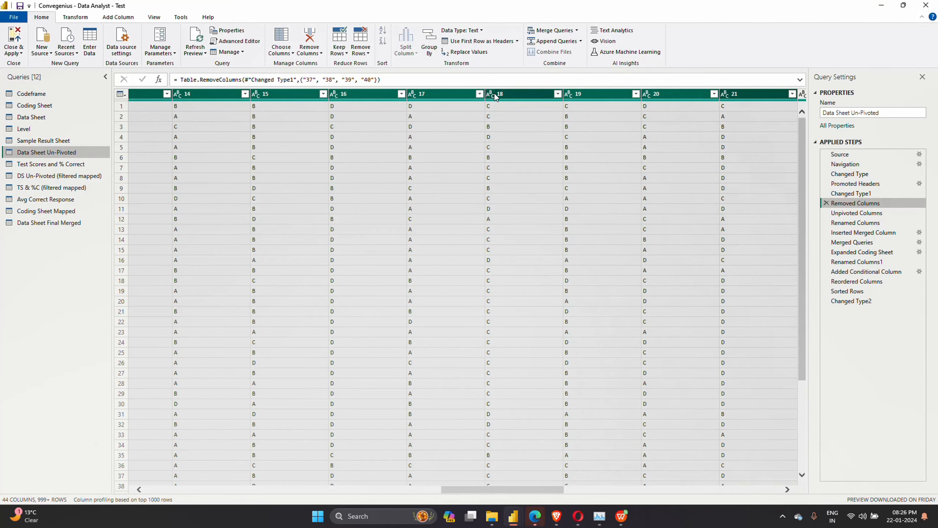
key(shift+Right)
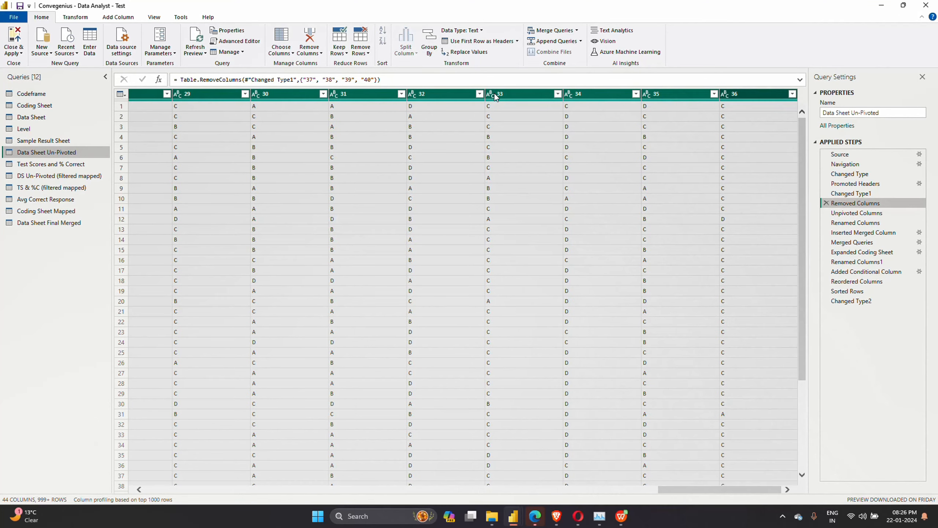
click(75, 17)
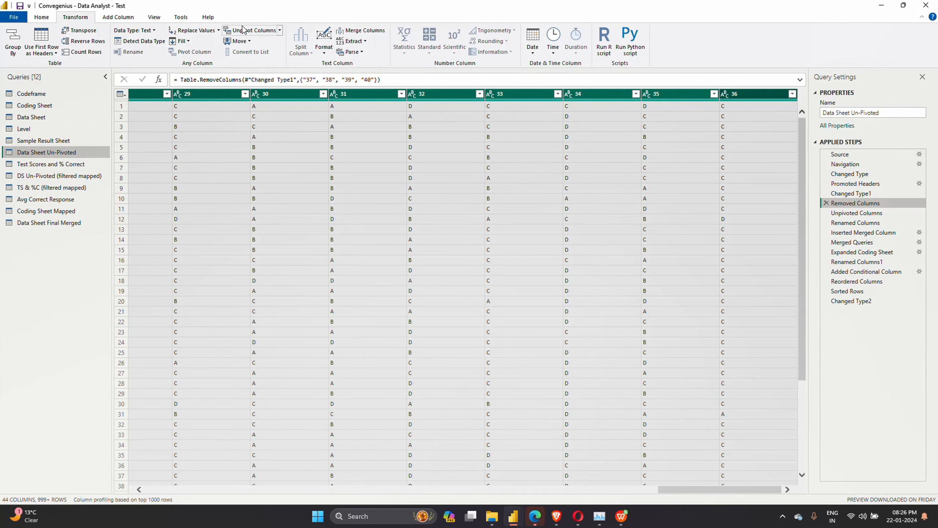
click(272, 32)
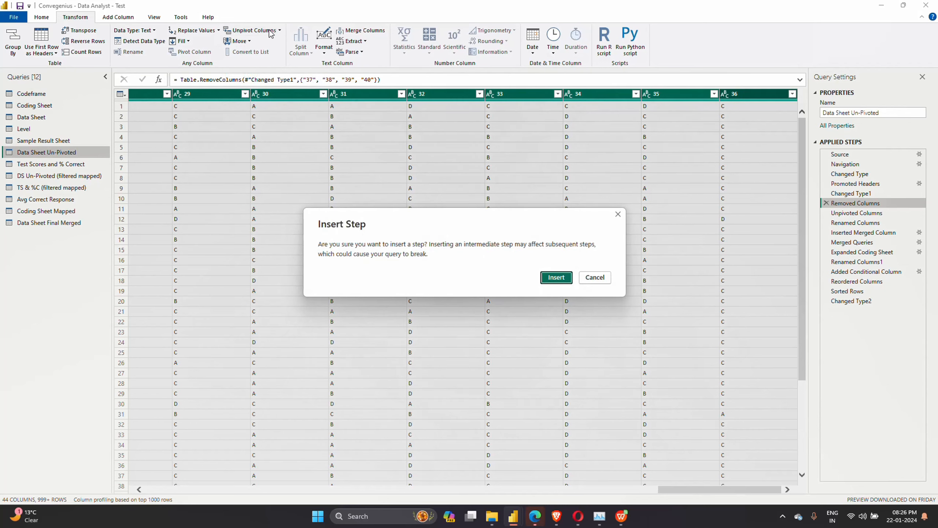
click(588, 278)
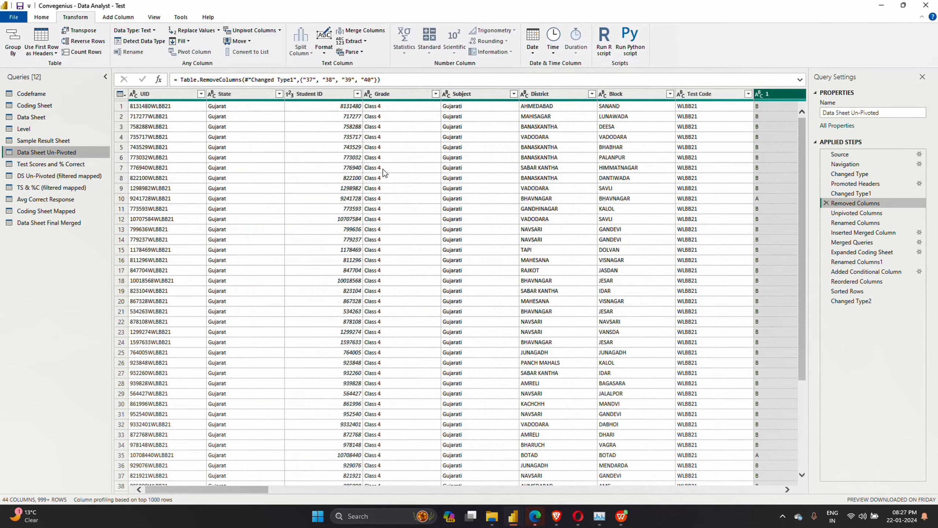
Review the identifying columns up to Test Code, and unpivot the selected answer columns 1 to 36 as an inserted step
scroll(385, 172, right, 2)
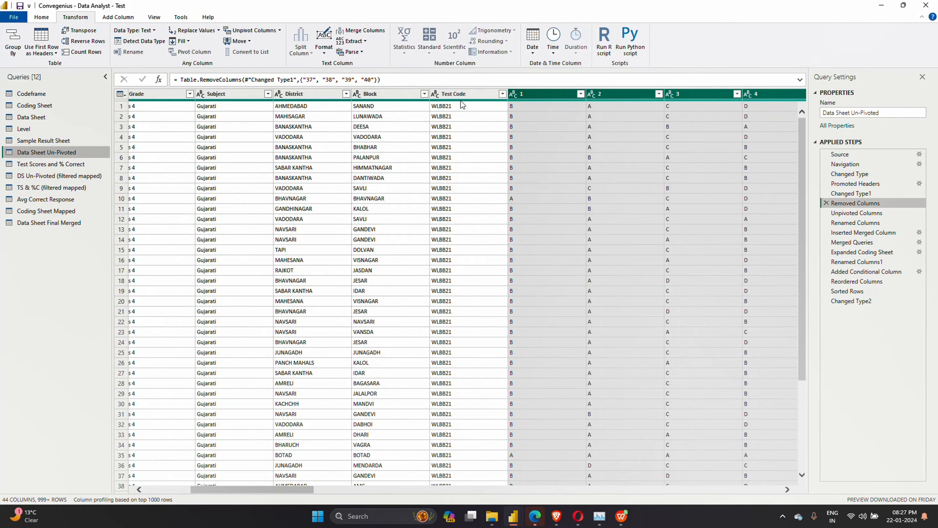
mouse_move(464, 104)
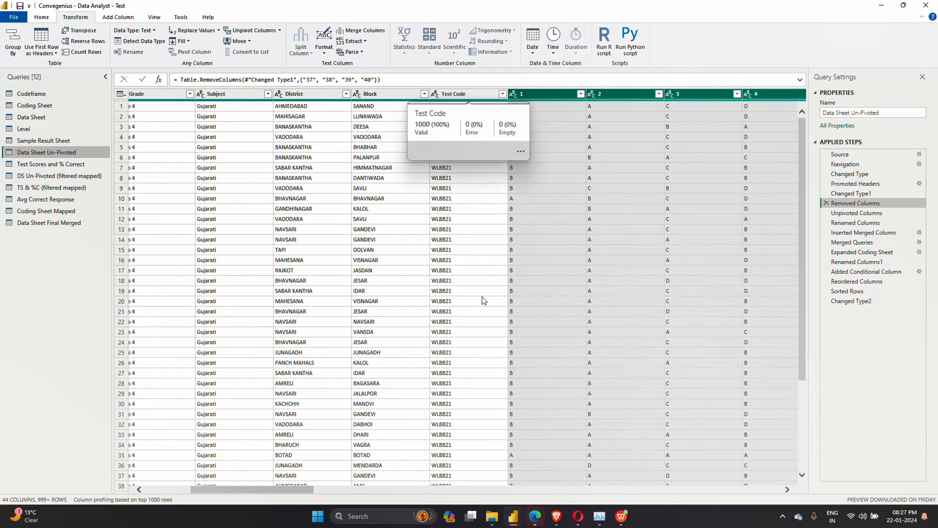
scroll(482, 300, left, 2)
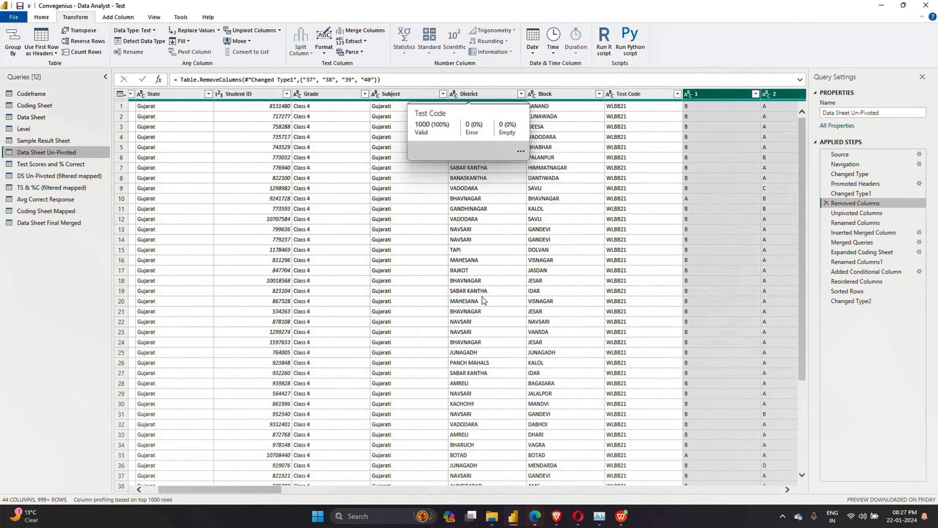
scroll(484, 300, left, 1)
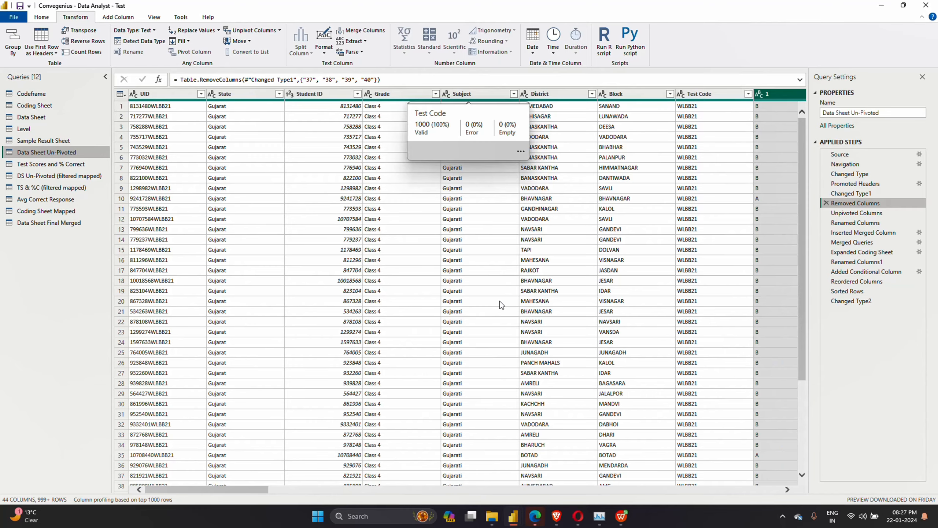
scroll(500, 301, right, 2)
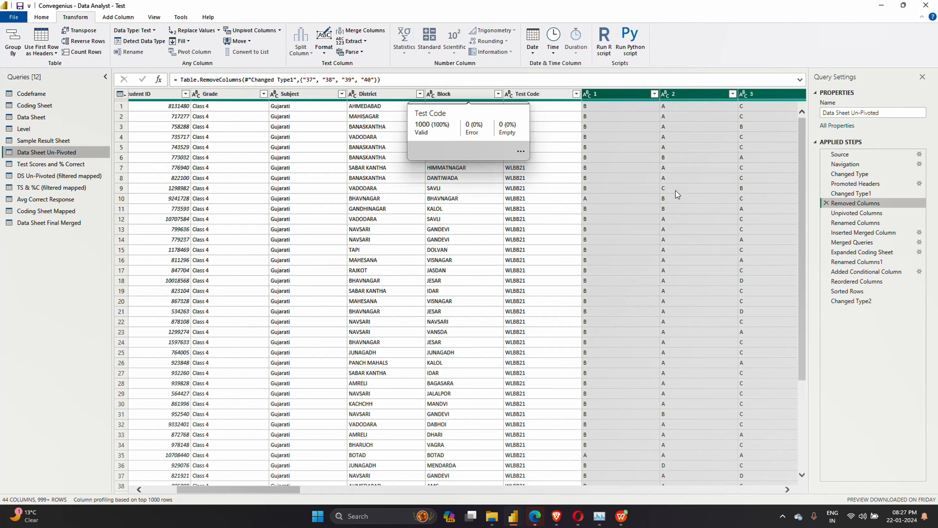
click(252, 32)
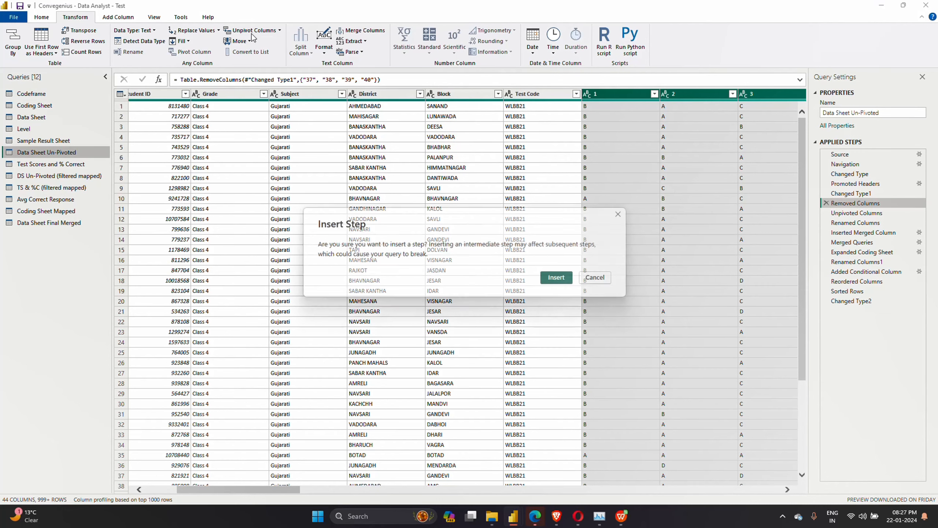
click(557, 278)
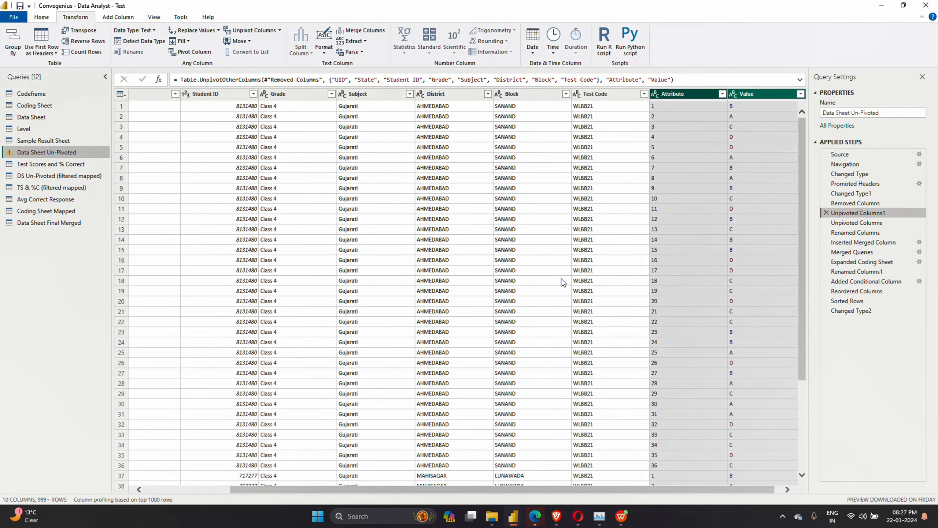
Delete the inserted Unpivoted Columns1 step and return to the query's final Changed Type2 step
click(827, 213)
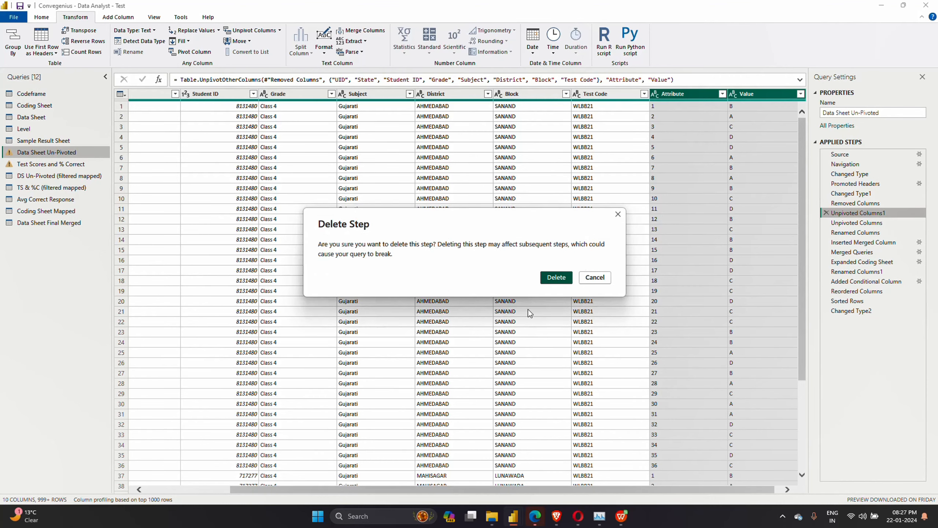
click(556, 277)
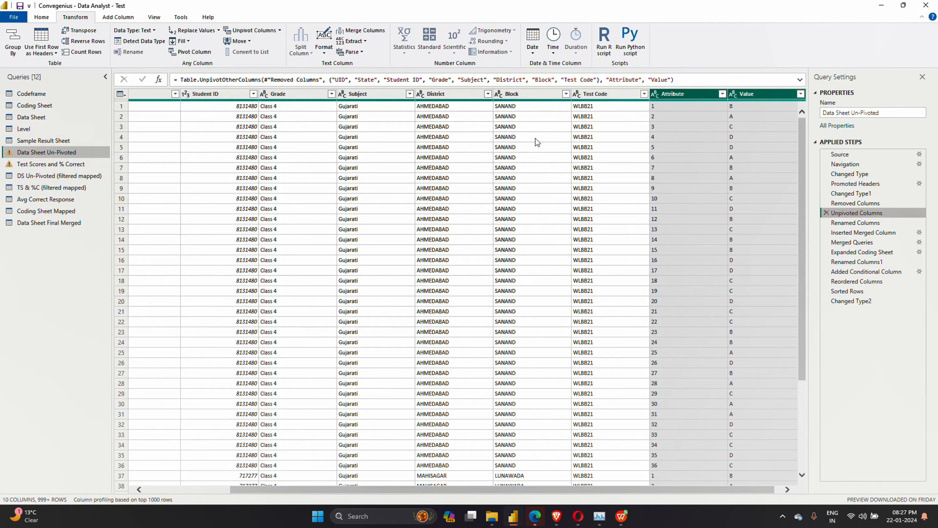
click(853, 301)
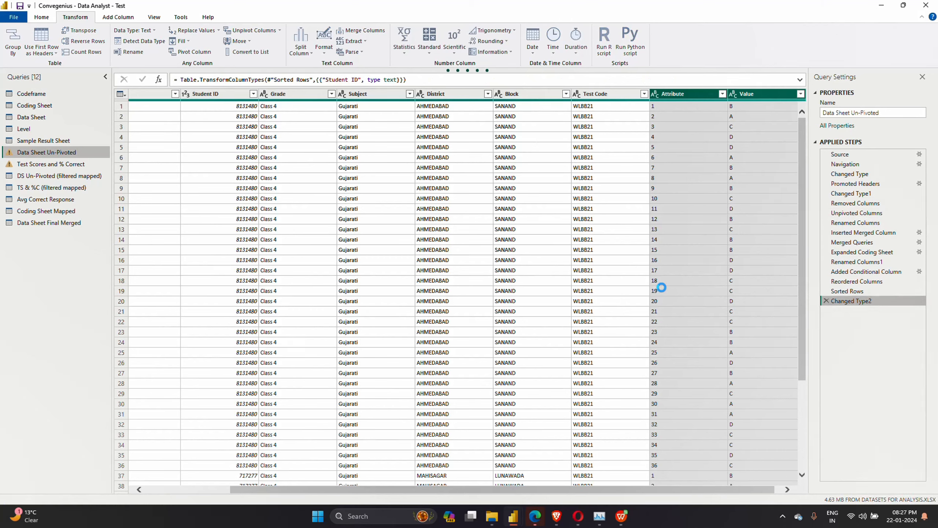
Switch to WPS Office, close the Datasets For Analysis workbook and return to the Power Query Editor
click(621, 516)
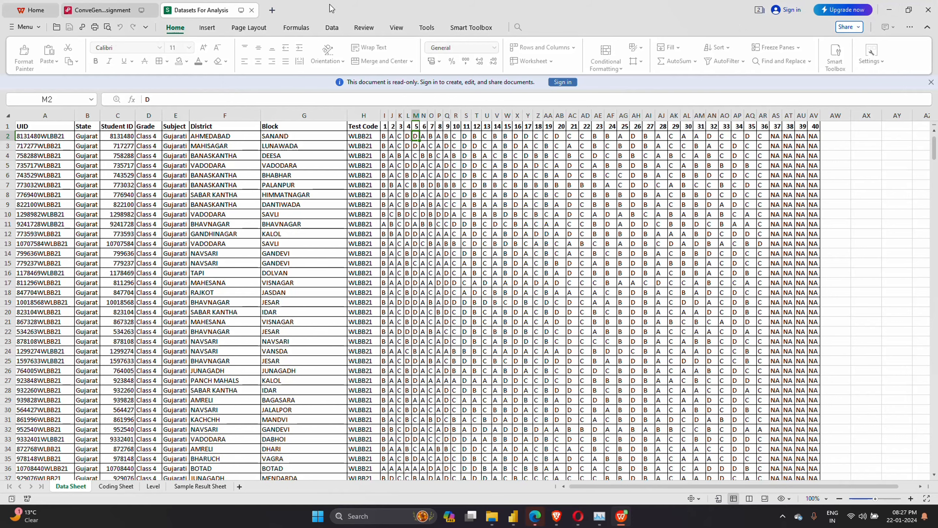
click(252, 10)
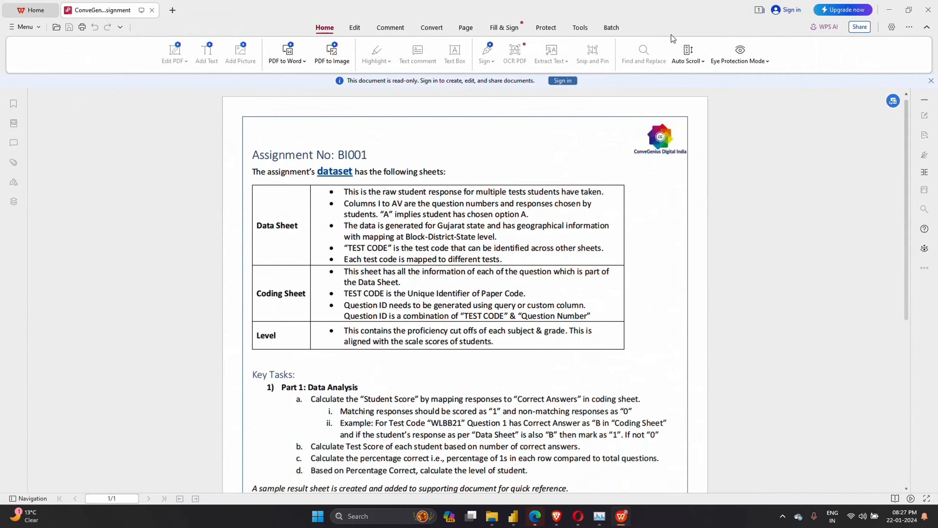
click(884, 16)
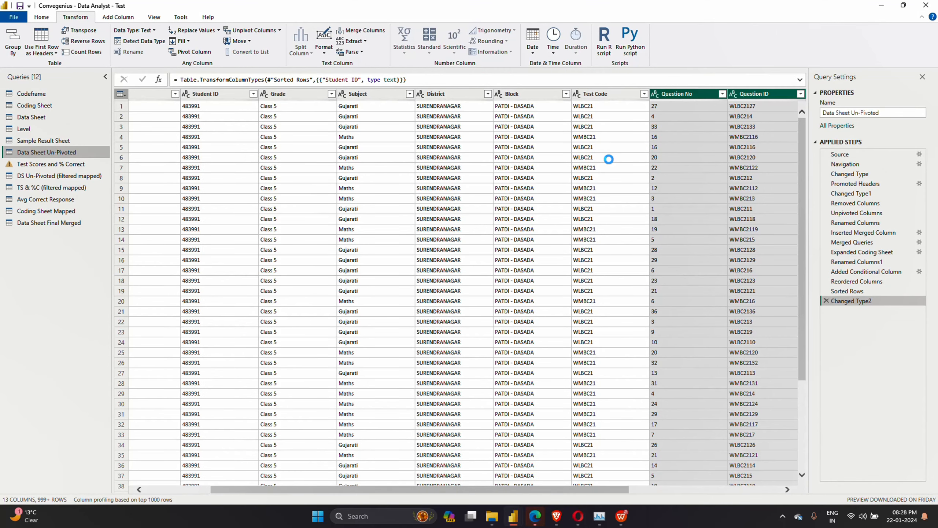
Check the Test Scores and % Correct query, and examine the Attribute and Value rows at the un-pivoted query's Unpivoted Columns step
click(99, 160)
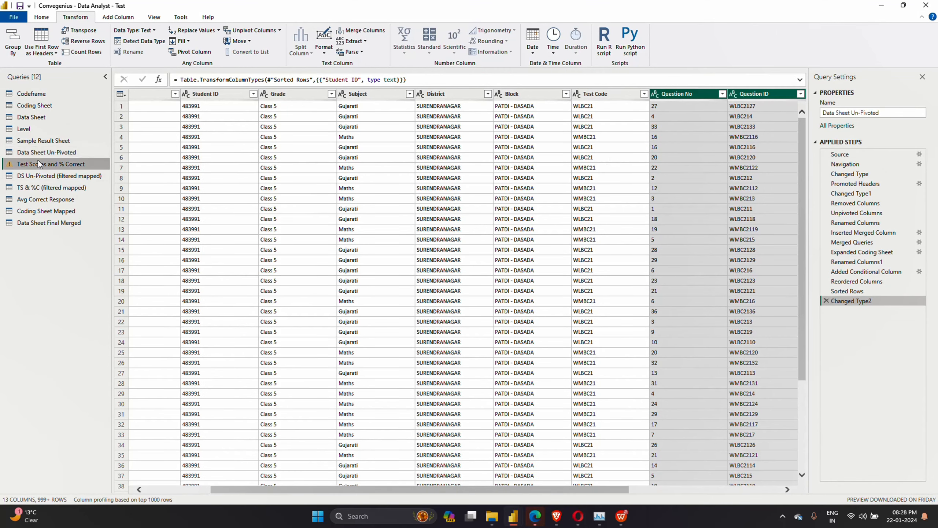
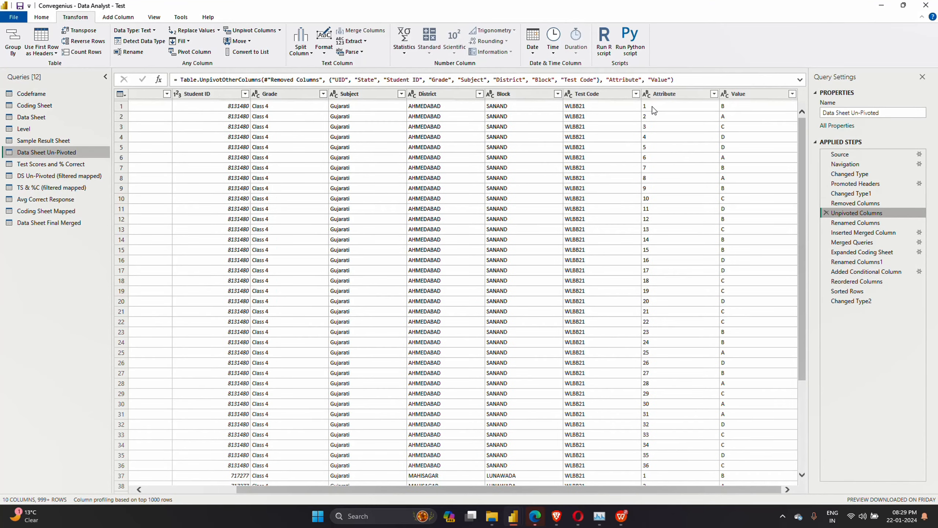
scroll(673, 433, down, 2)
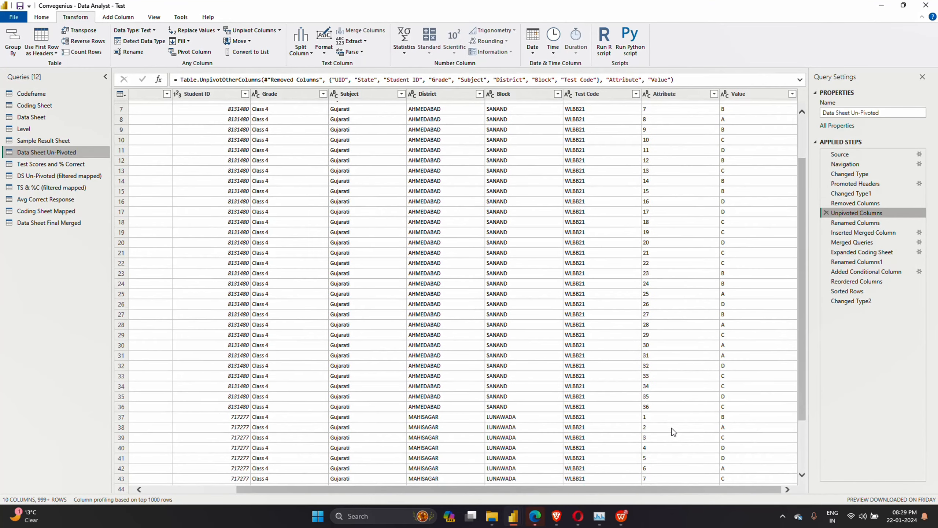
Examine the Attribute and Value entries for the first student's questions 36 and 1, and check the answers in the Coding Sheet query
click(651, 409)
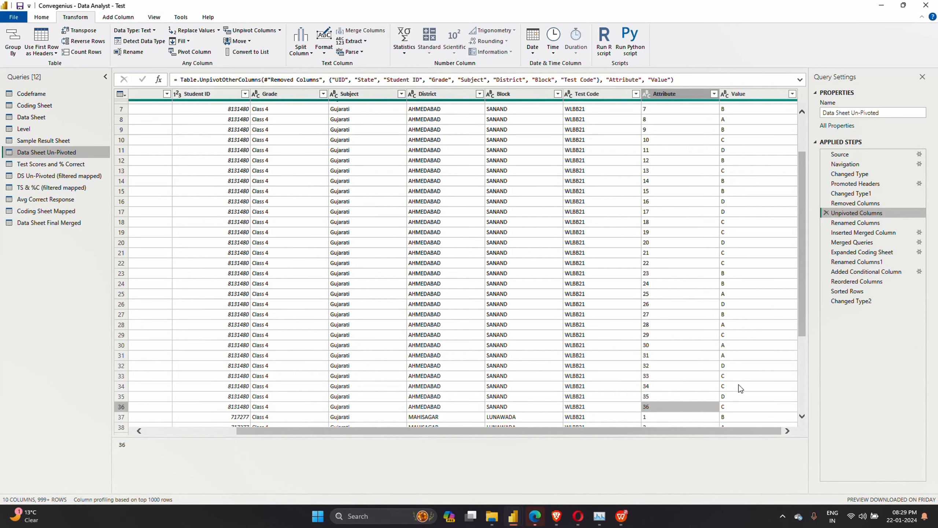
click(737, 407)
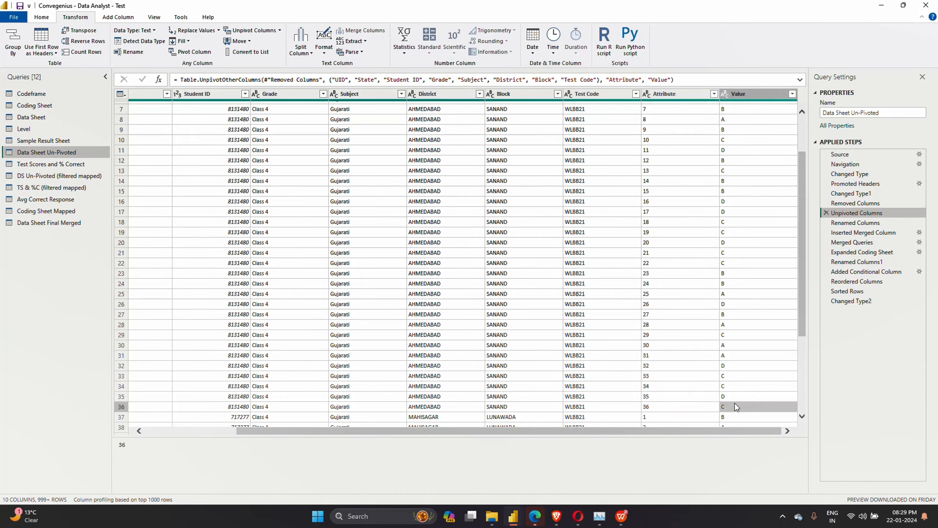
scroll(741, 152, up, 2)
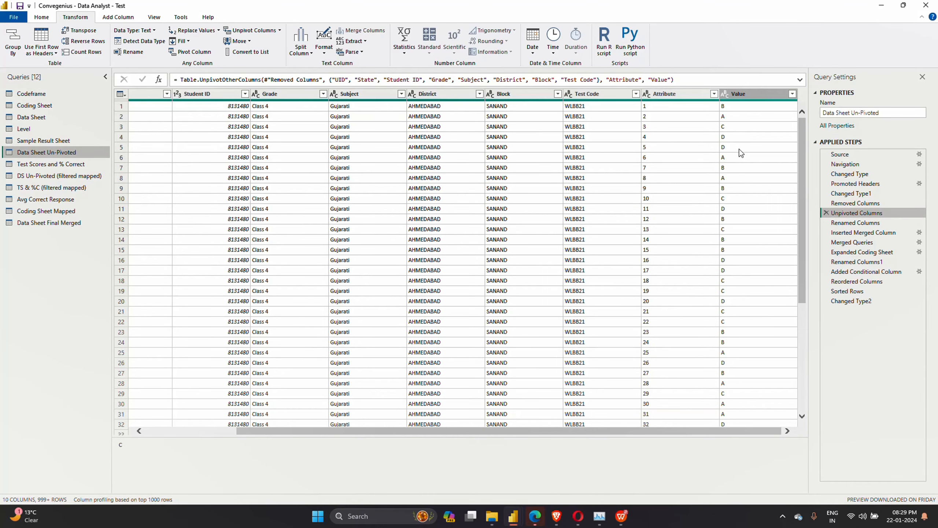
click(738, 106)
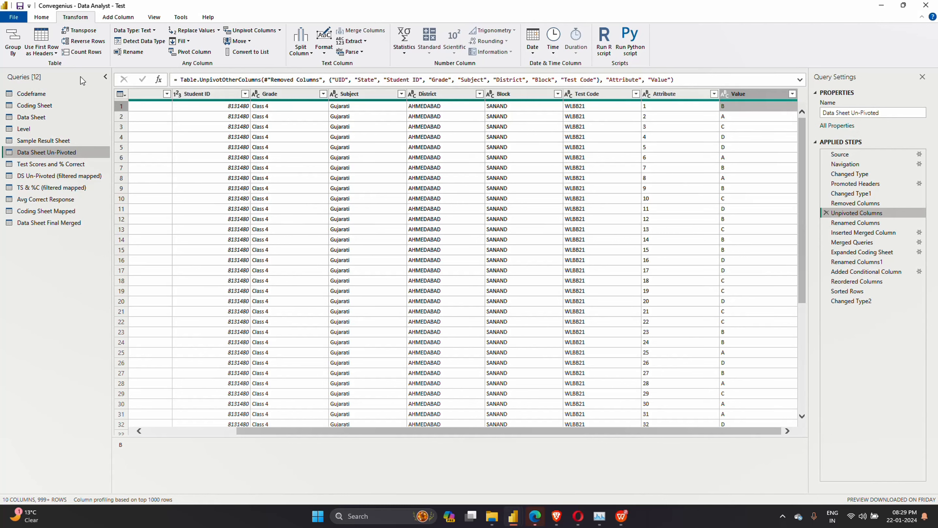
click(47, 107)
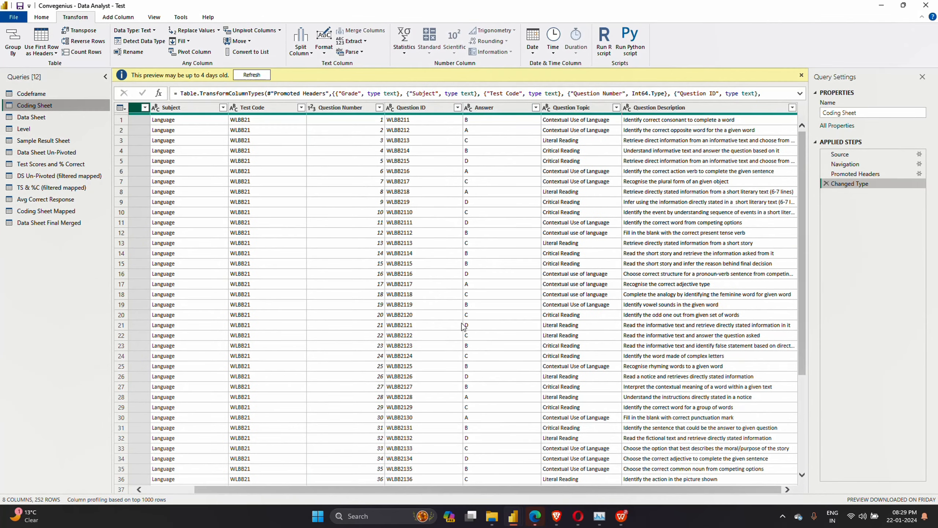
Review the Renamed Columns and Inserted Merged Column steps of Data Sheet Un-Pivoted, examining Test Code, Question No and Question ID
click(53, 157)
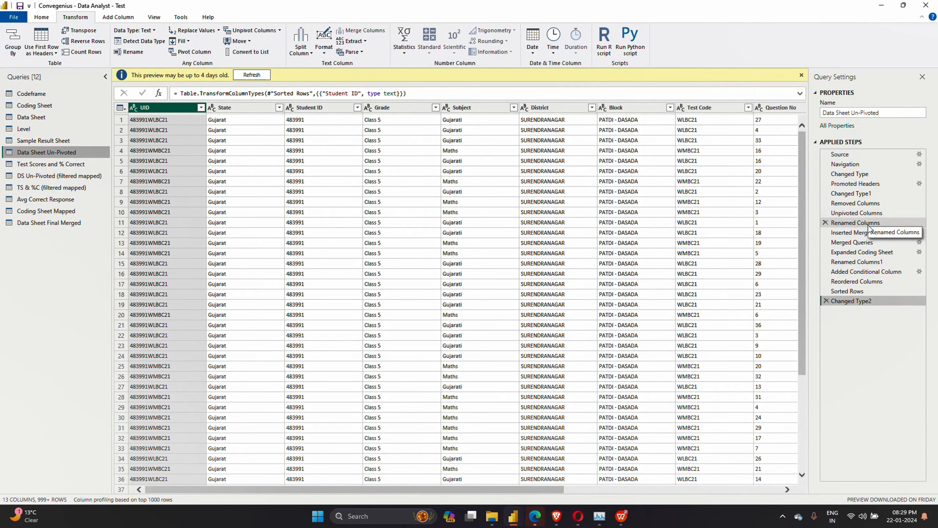
click(868, 223)
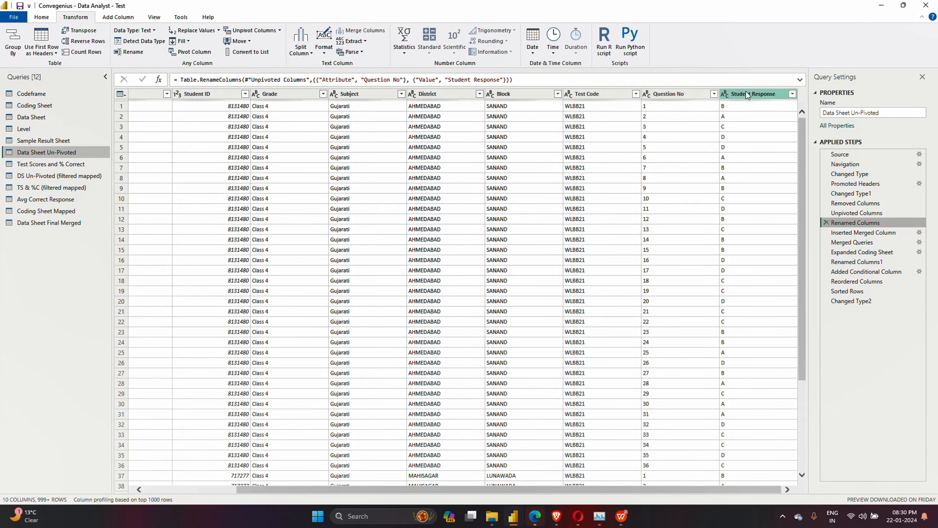
click(877, 235)
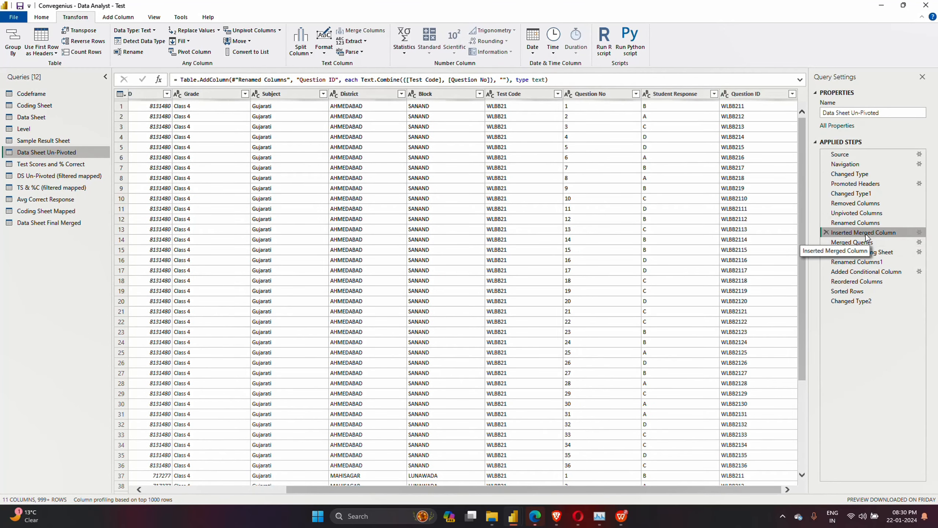
click(512, 89)
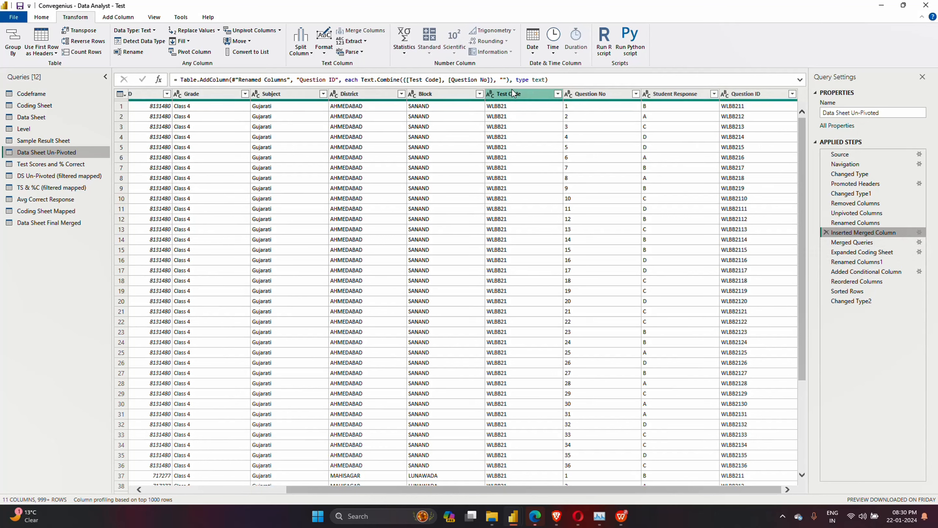
click(588, 97)
click(753, 92)
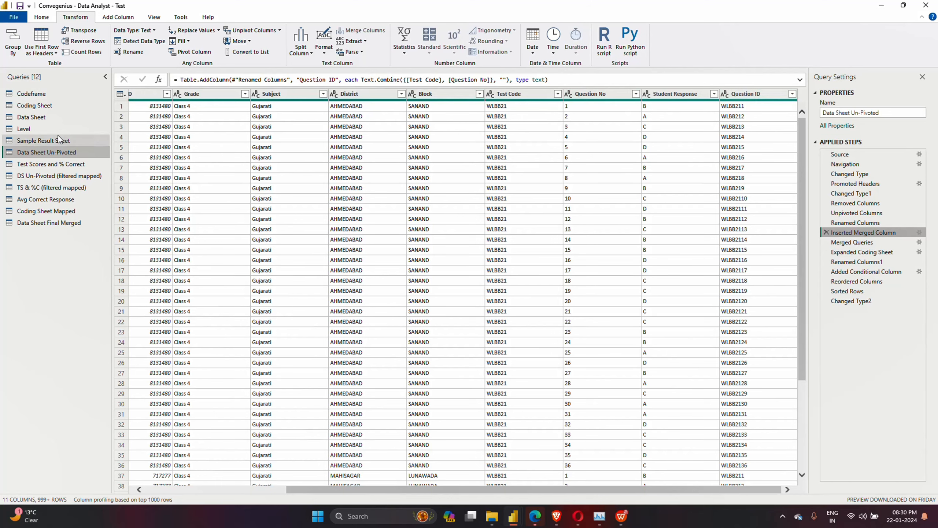
Check the Question ID column in the Coding Sheet query and return to the un-pivoted query's Inserted Merged Column step
click(36, 105)
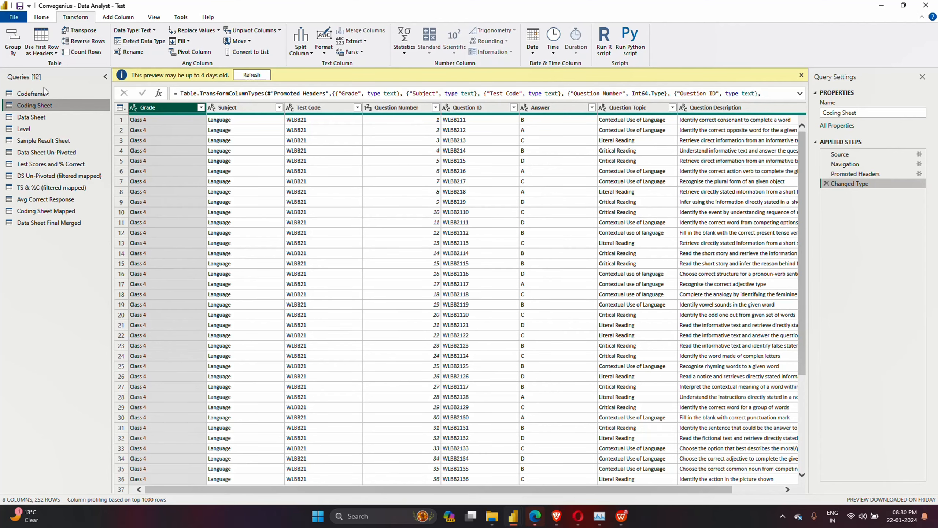
click(52, 152)
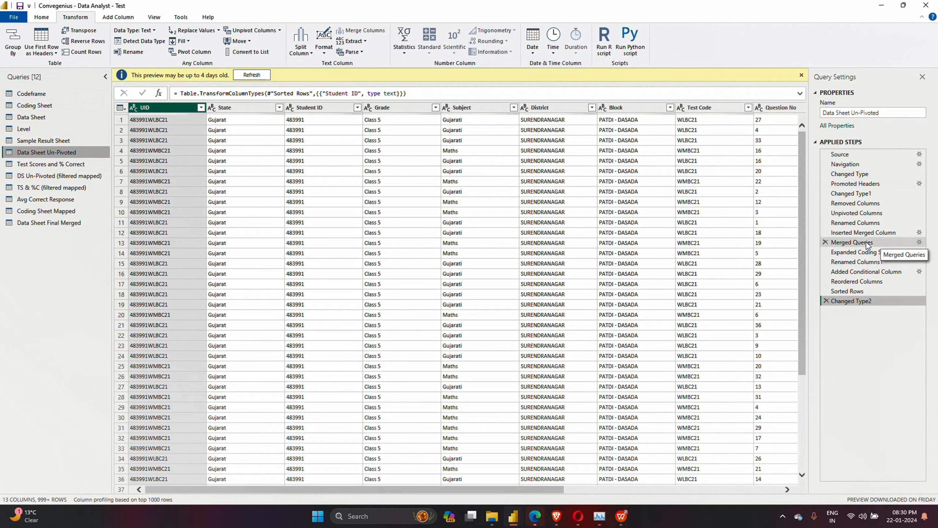
click(858, 222)
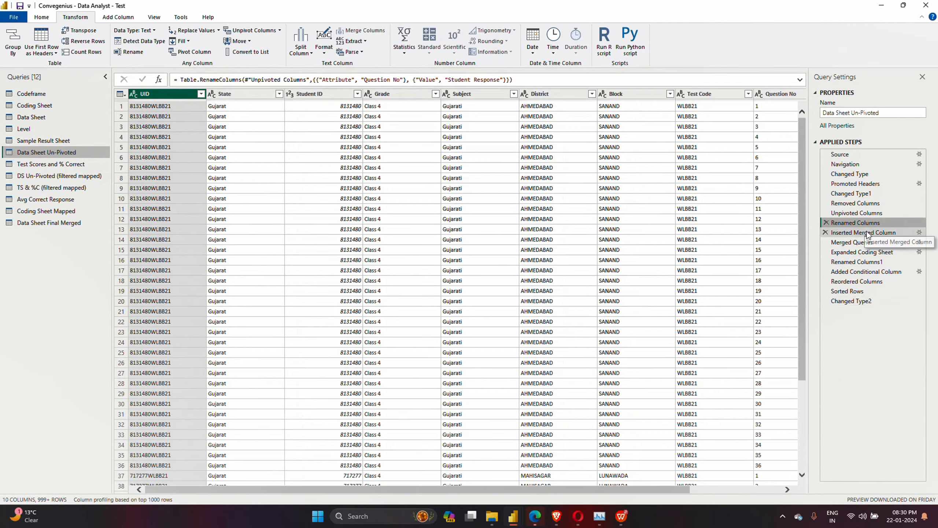
click(863, 232)
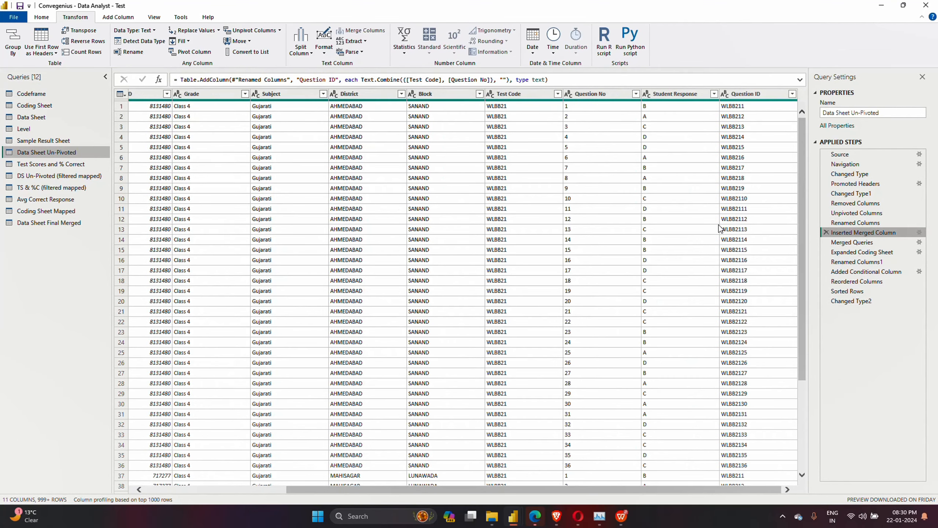
Examine the Merged Queries settings that match Question ID between Data Sheet Un-Pivoted and Coding Sheet, and close them without changes
click(861, 243)
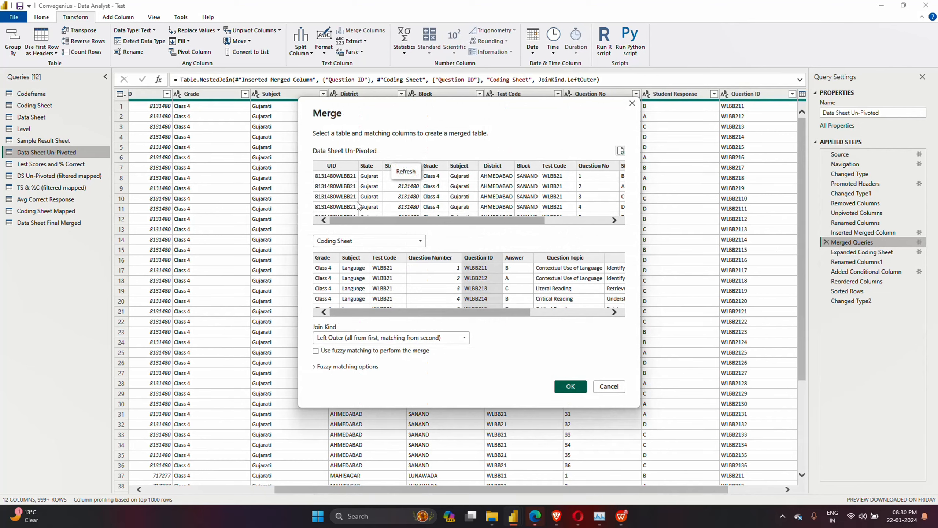
drag(480, 220, 630, 198)
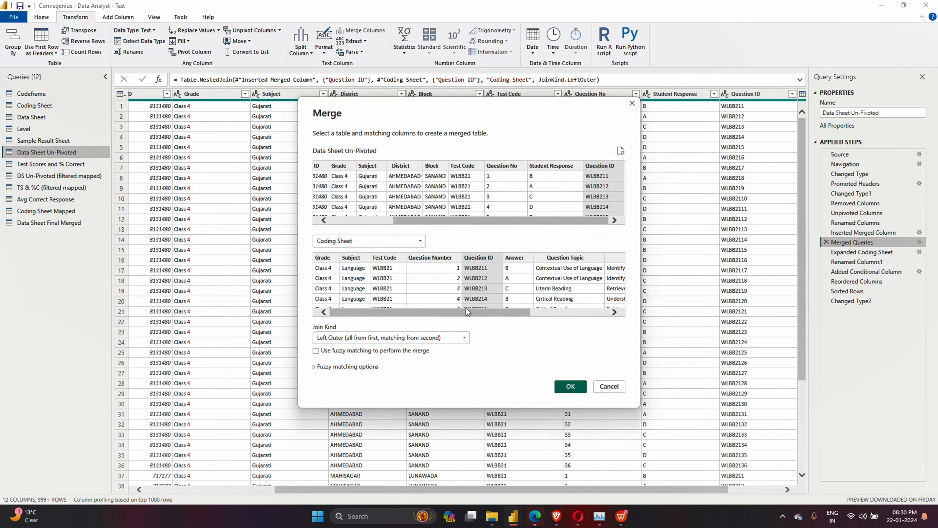
drag(466, 309, 630, 317)
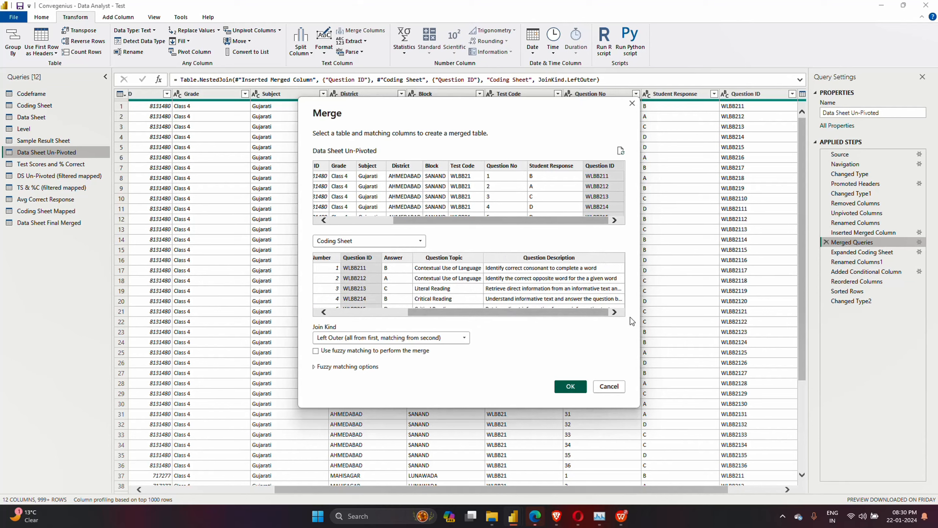
click(605, 386)
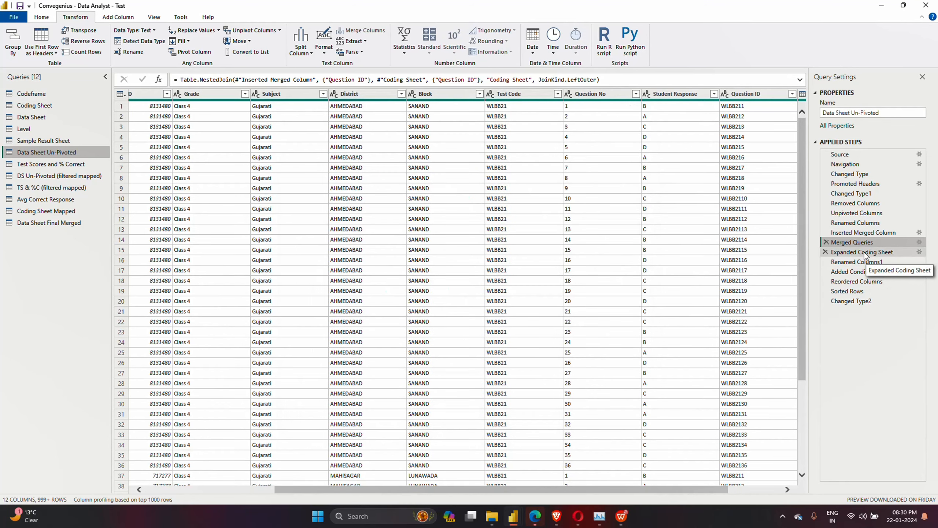
Review the Answer column at the Expanded Coding Sheet step and its new name, Correct Answer, at the Renamed Columns1 step
click(866, 253)
drag(591, 489, 689, 488)
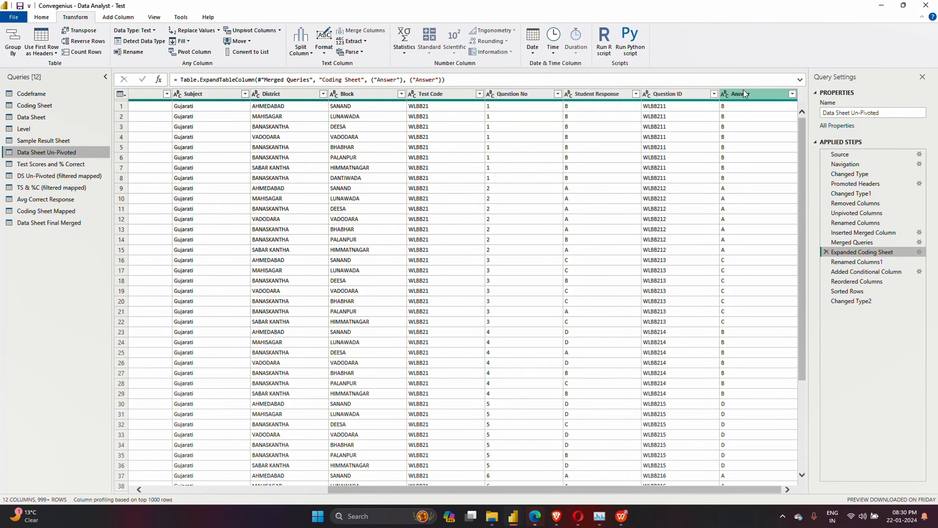
click(861, 262)
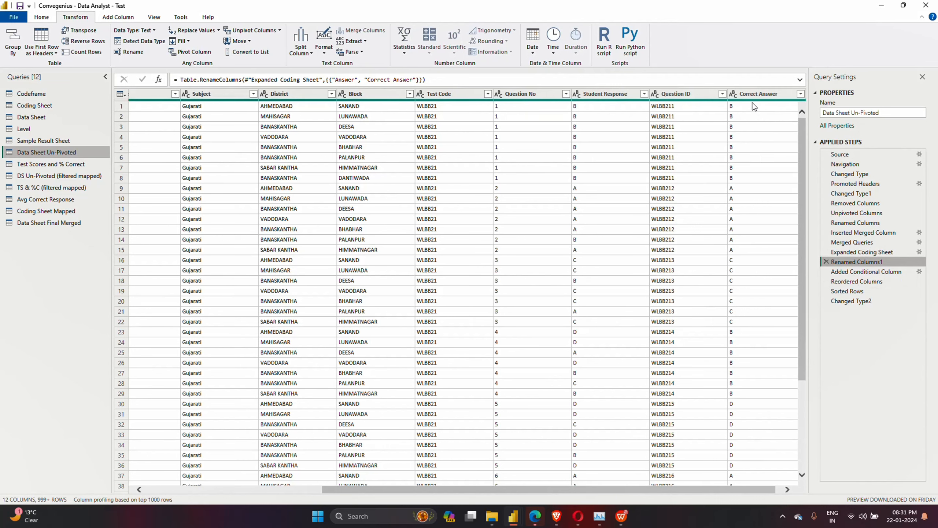
drag(589, 491, 628, 491)
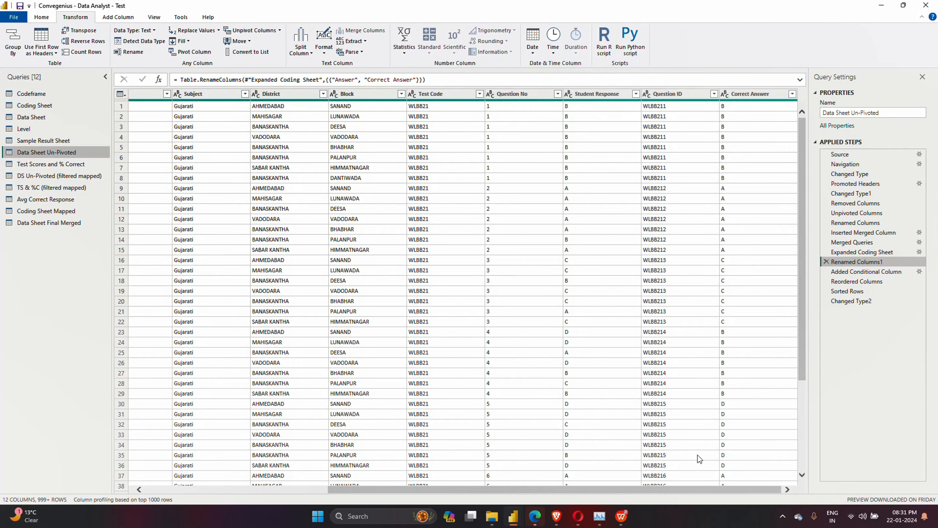
Compare the Student Response column with the Correct Answer column at the Renamed Columns1 step
click(583, 93)
click(776, 95)
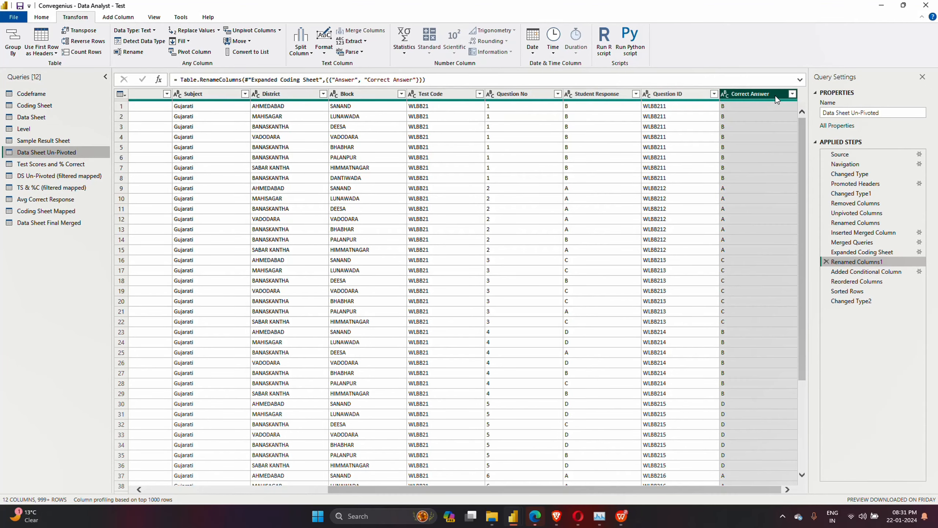
click(590, 92)
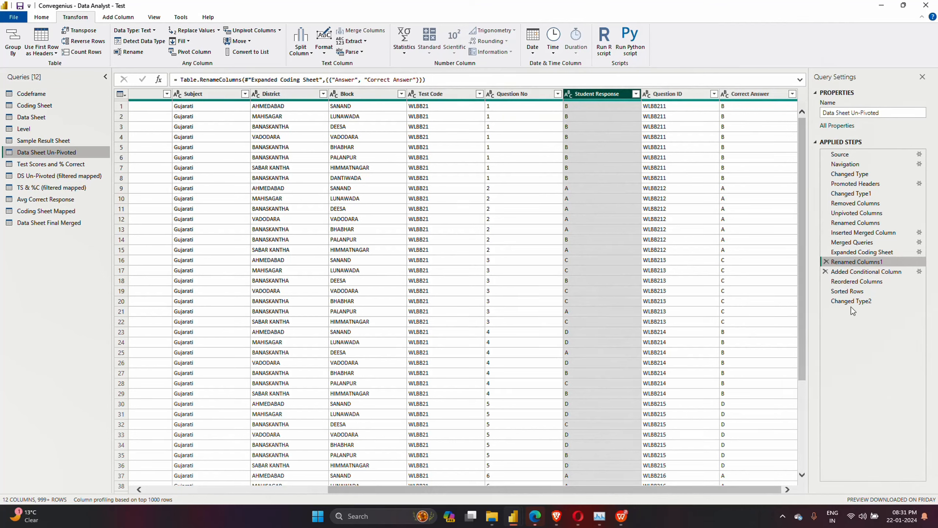
Review the Added Conditional Column step and its Correct Response rule comparing Student Response with Correct Answer, and close the settings without changes
click(879, 273)
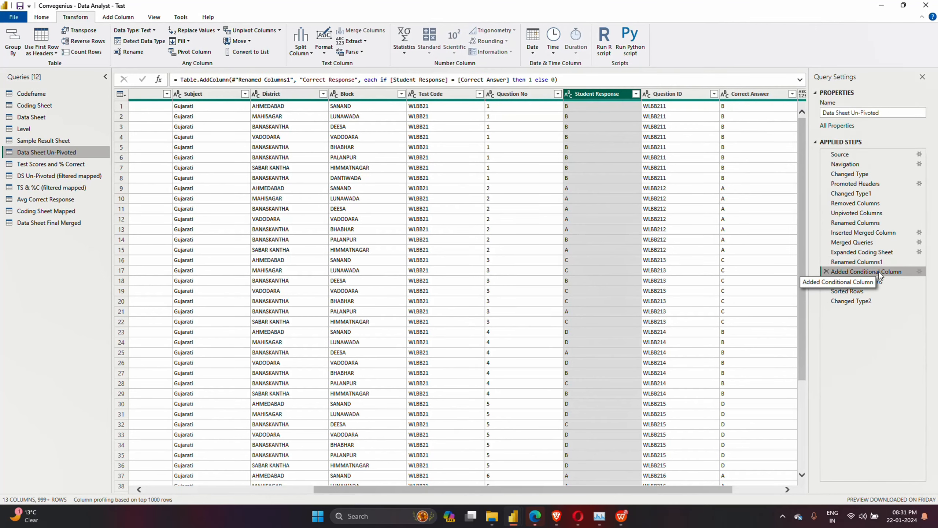
click(787, 489)
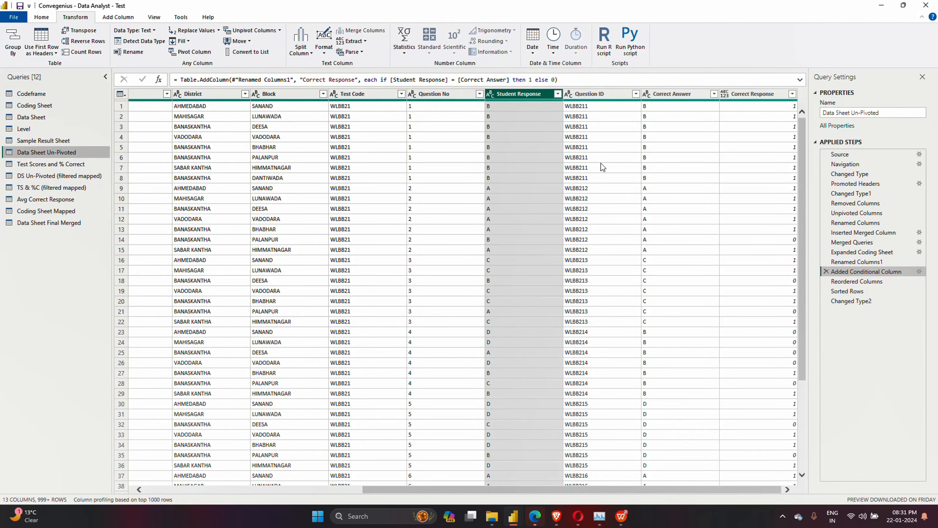
click(119, 17)
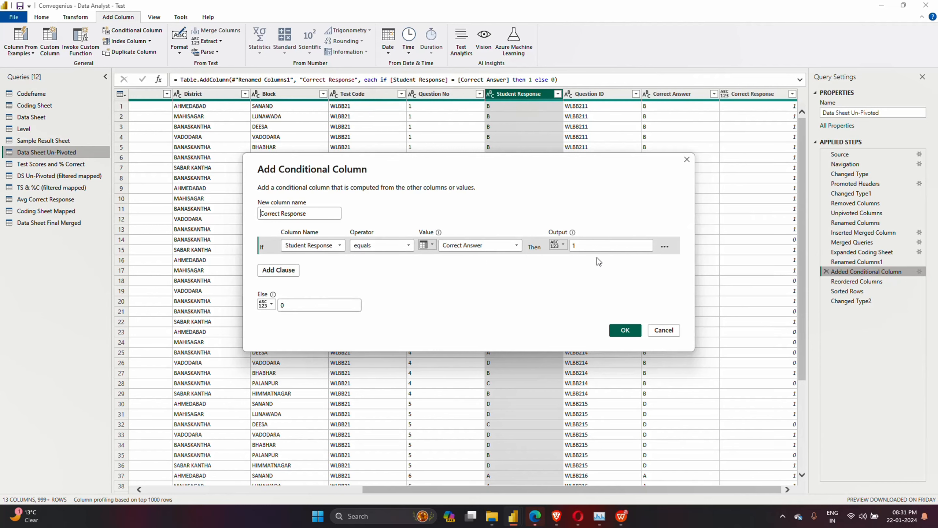
click(665, 329)
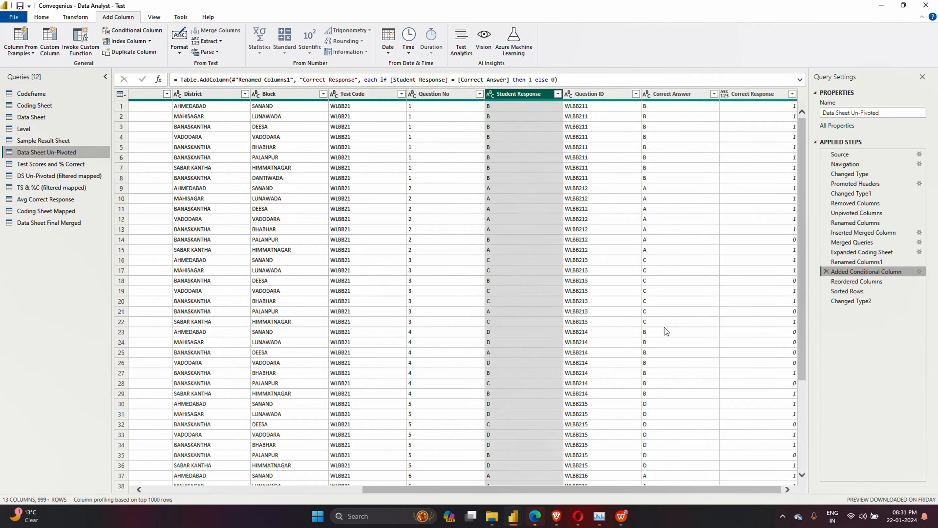
Review the column order across the whole table at the Reordered Columns step
click(888, 281)
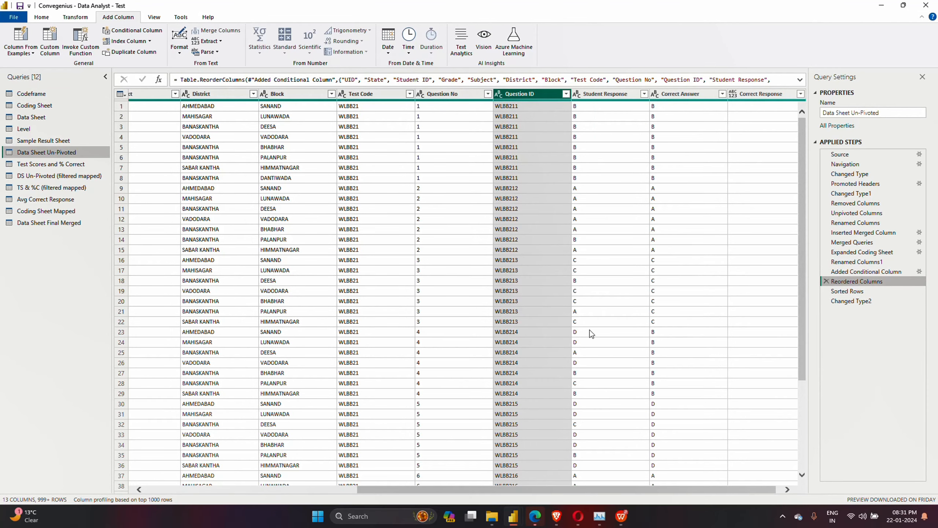
drag(572, 494, 630, 493)
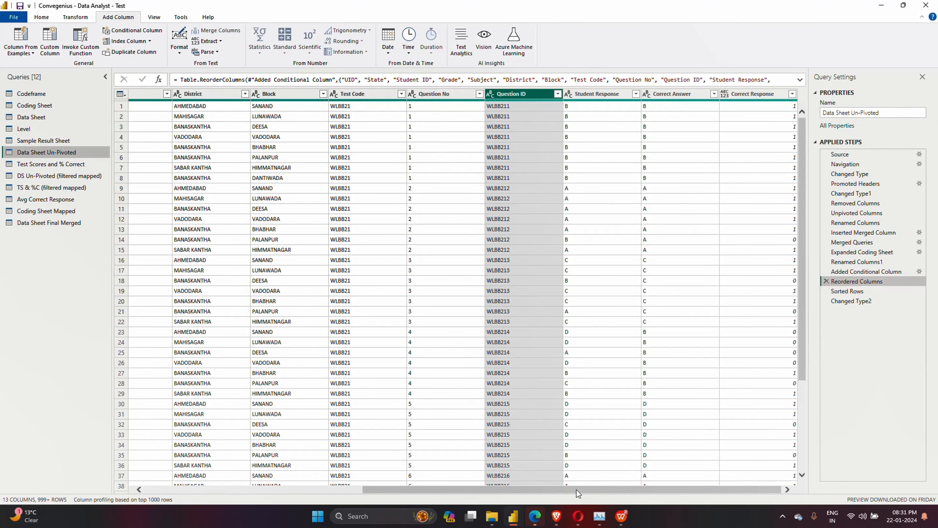
drag(579, 493, 175, 498)
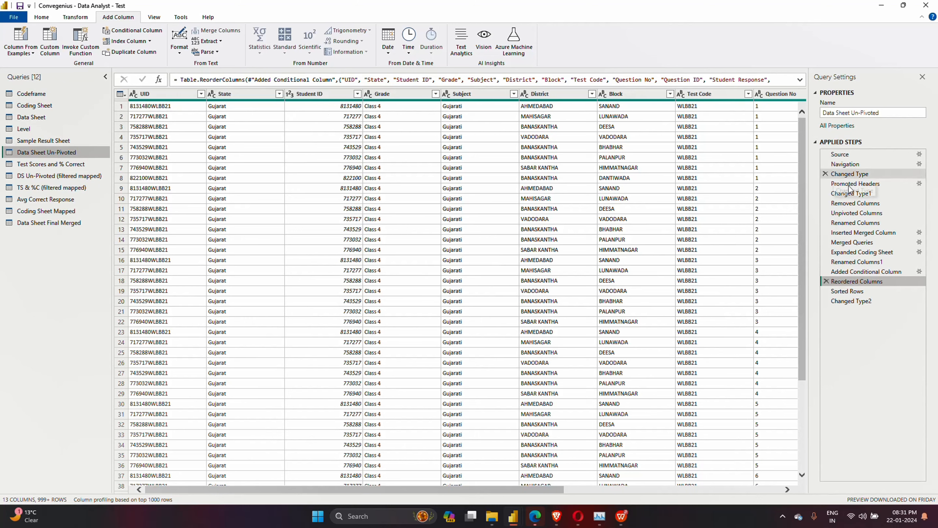
View the Sorted Rows step and examine the Student Response column and the Correct Answer entries for the WMBC21 test rows
click(868, 292)
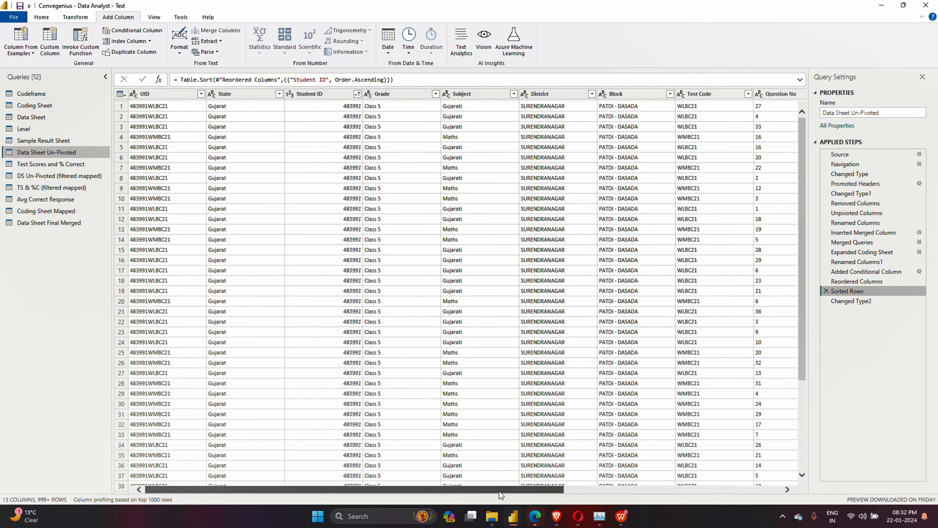
drag(500, 493, 703, 493)
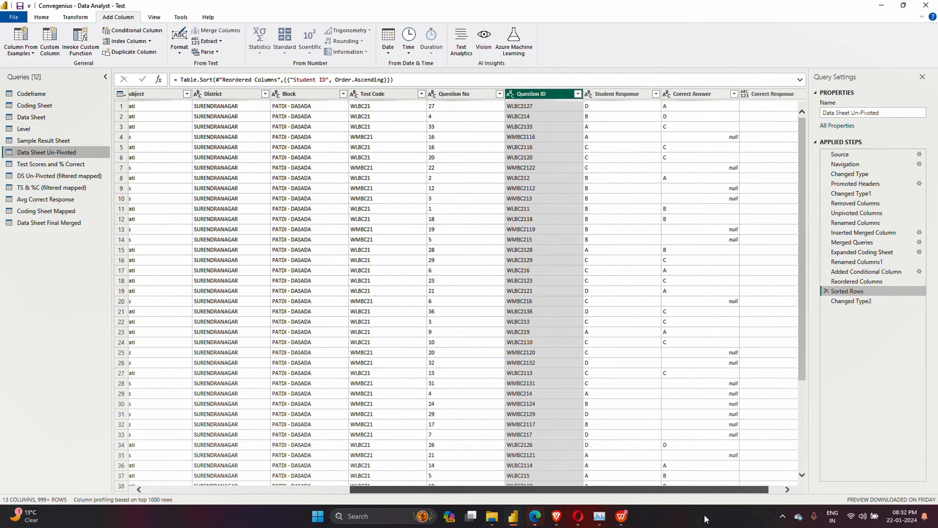
click(619, 96)
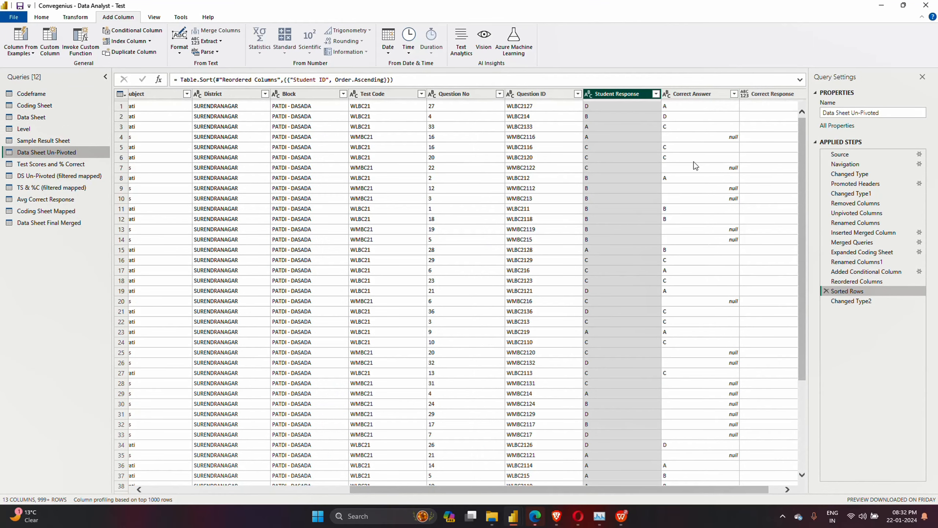
click(703, 138)
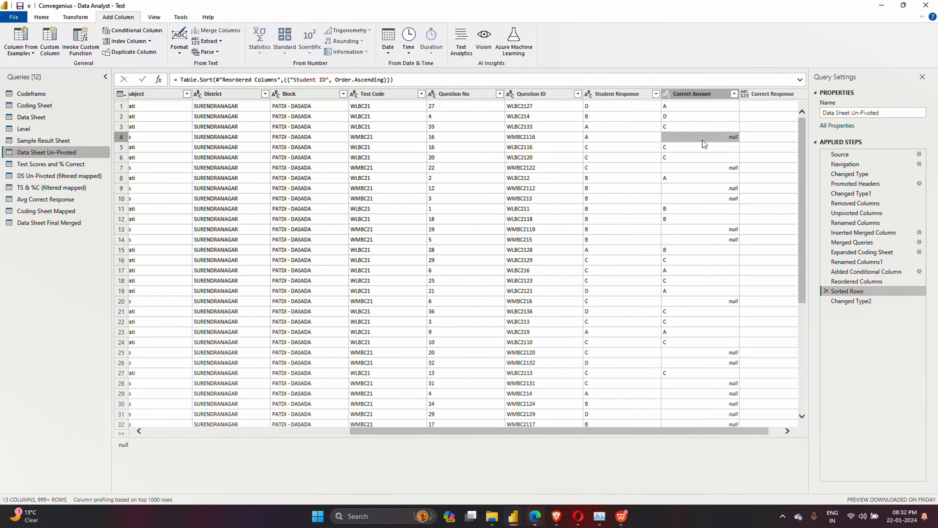
click(711, 239)
click(708, 228)
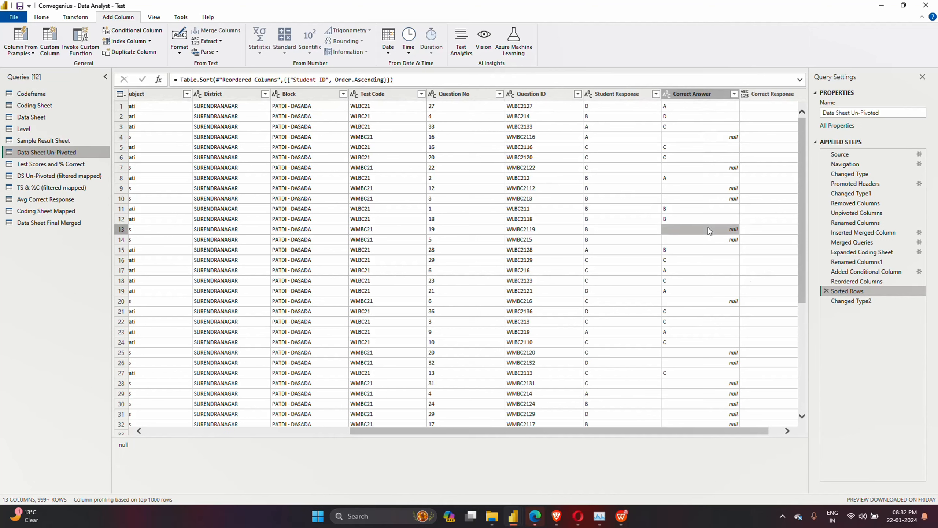
Inspect further null cells in the Correct Answer column, down to row 26, at the Sorted Rows step
click(712, 199)
click(712, 185)
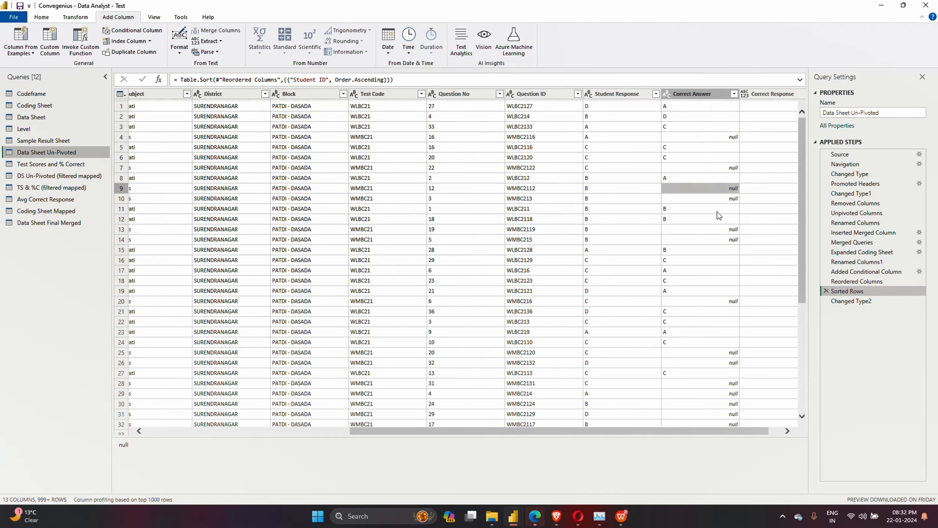
click(721, 229)
click(723, 240)
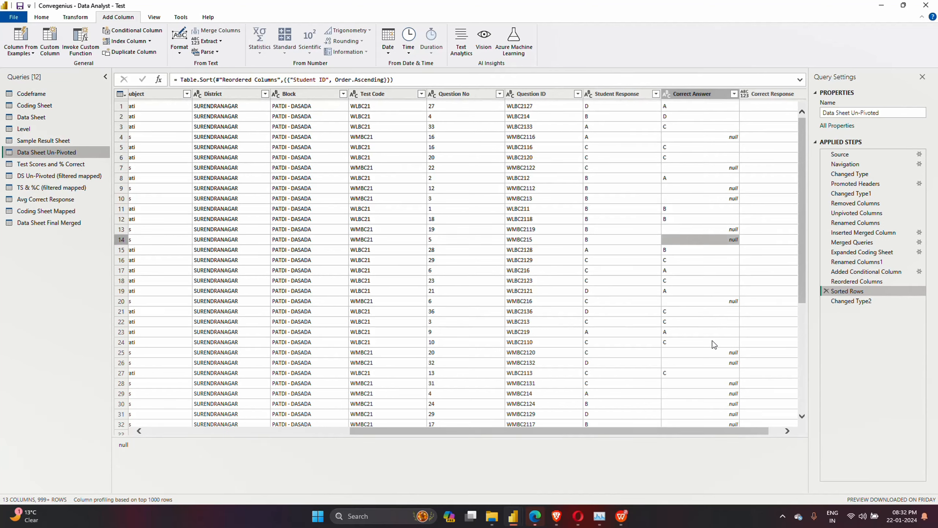
click(710, 352)
click(697, 364)
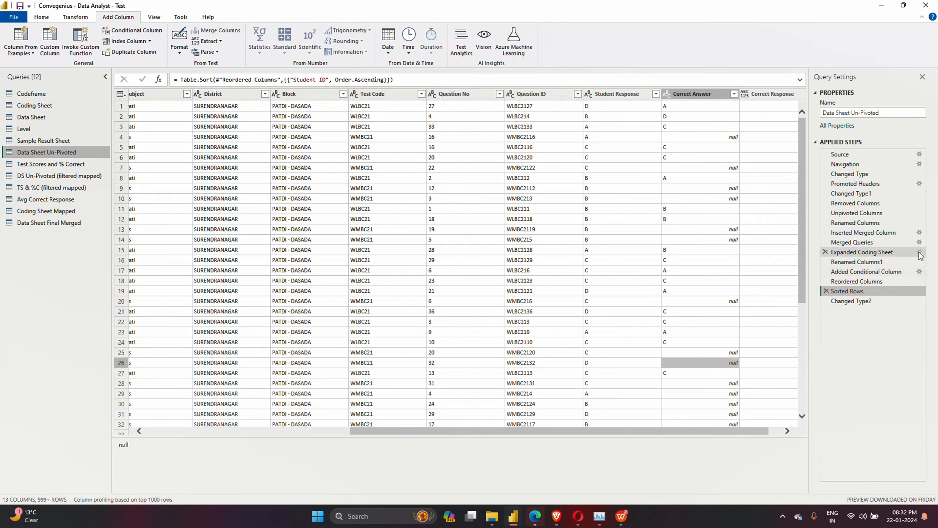
Review the Merged Queries settings, comparing the Question ID columns of both tables, and close them without changes
click(909, 244)
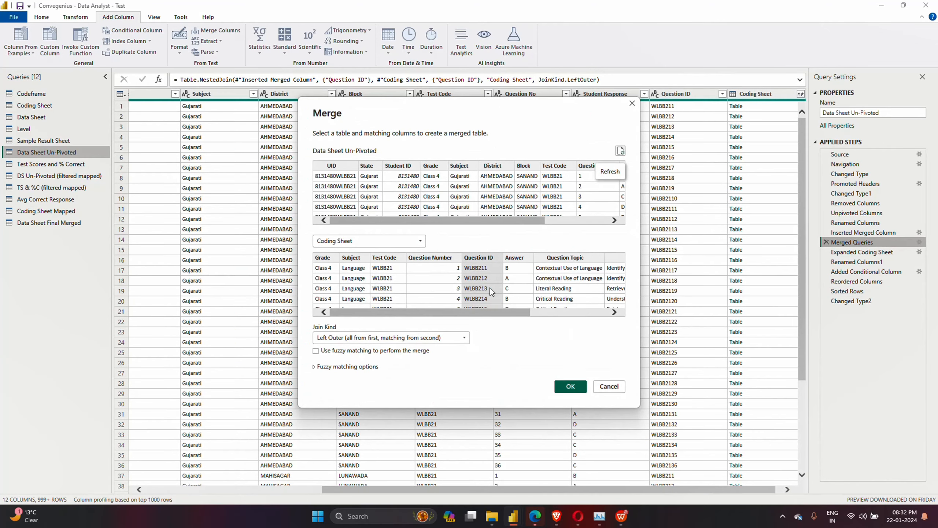
scroll(493, 311, right, 3)
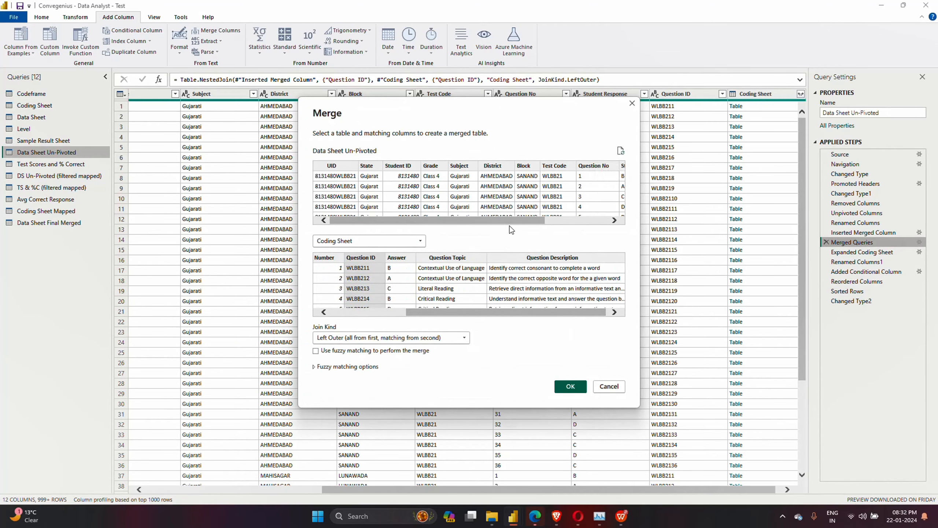
scroll(511, 225, right, 3)
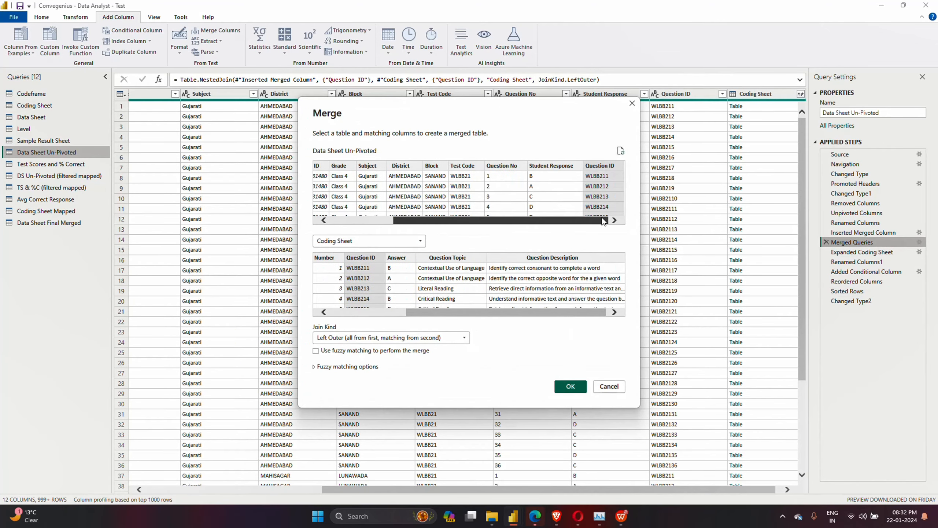
click(615, 389)
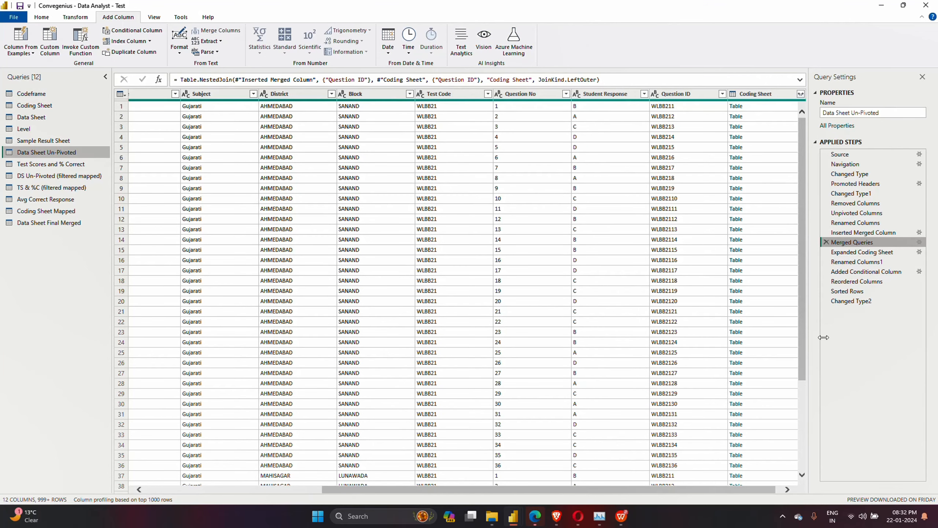
View the Reordered Columns step across to its last columns, then return to the Sorted Rows step
click(860, 282)
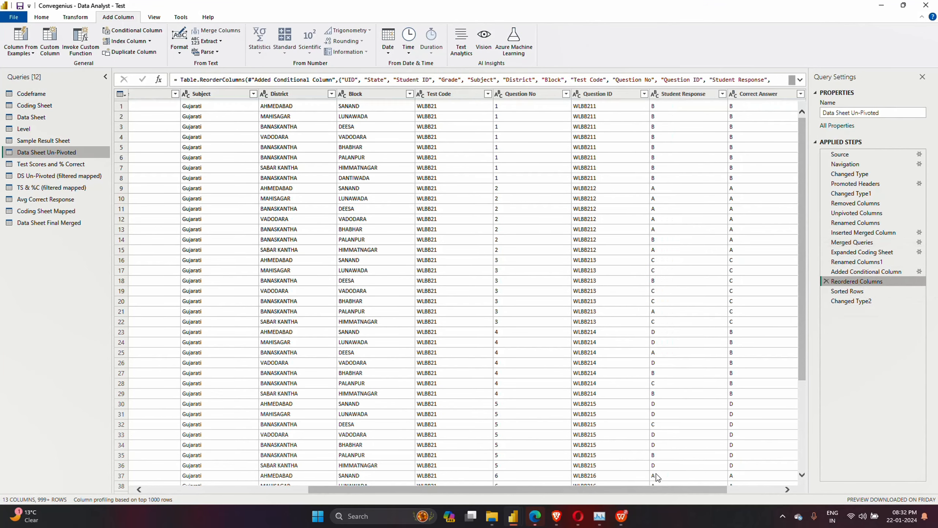
drag(651, 493, 701, 493)
click(848, 292)
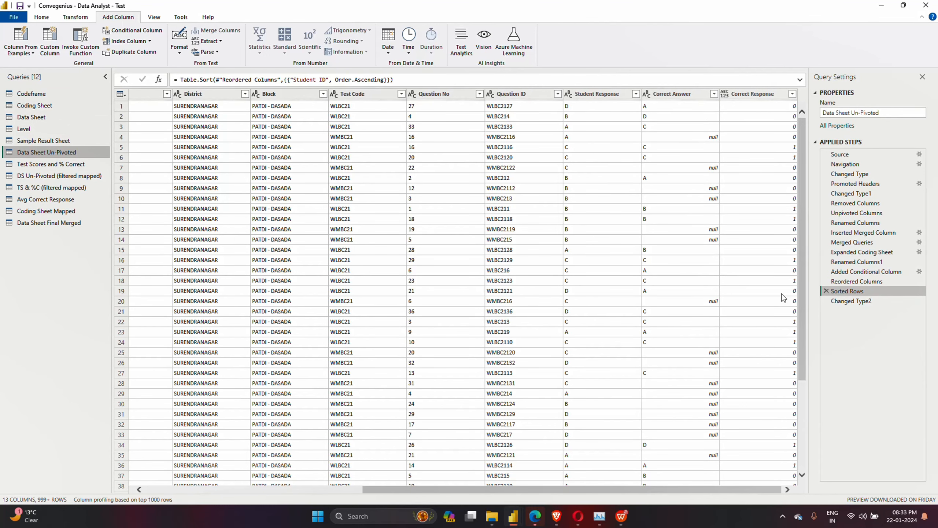
View the Changed Type2 step and examine the table from the Student ID column across to Correct Response
click(861, 304)
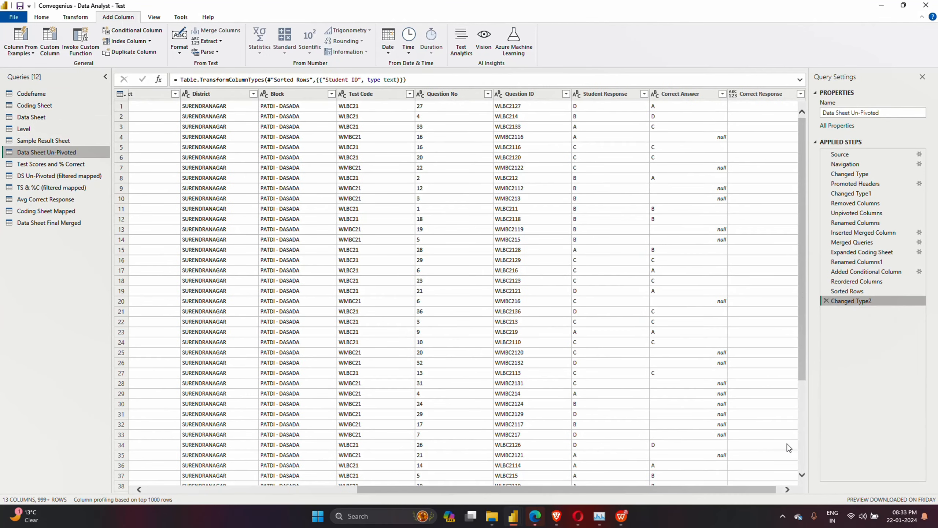
click(697, 485)
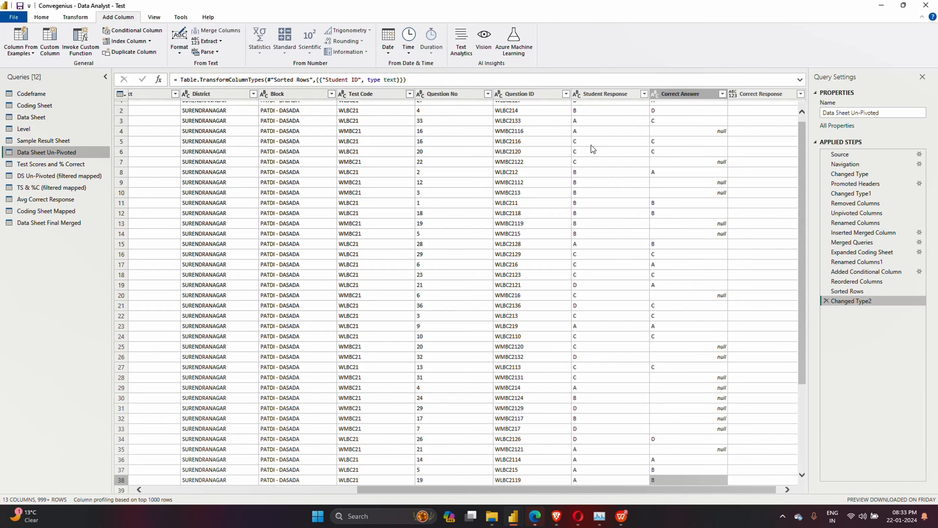
drag(575, 491, 421, 489)
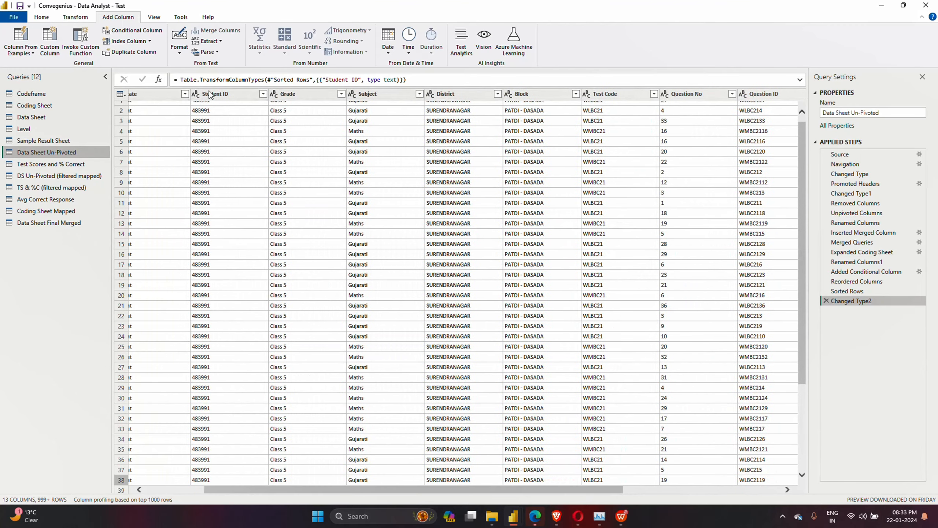
drag(533, 491, 713, 489)
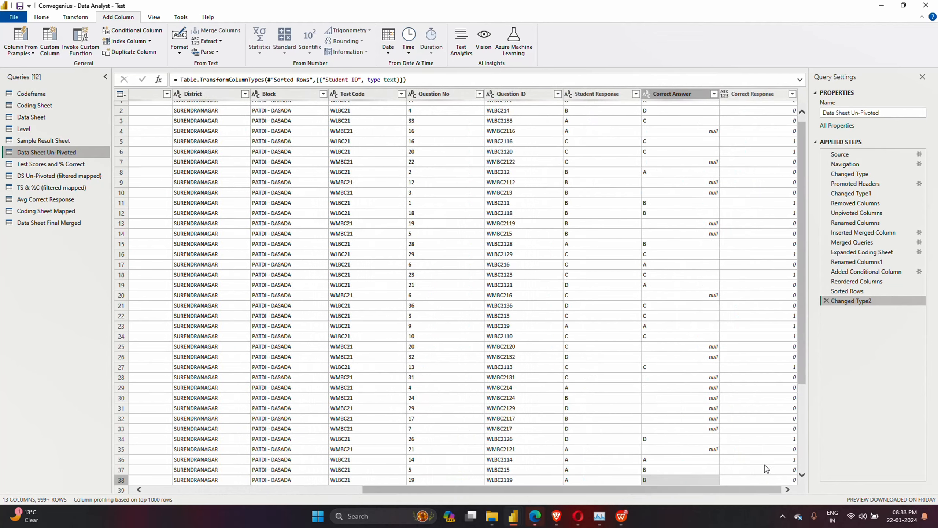
Review the Grouped Rows settings of the Test Scores and % Correct query, and close them without changes
click(50, 165)
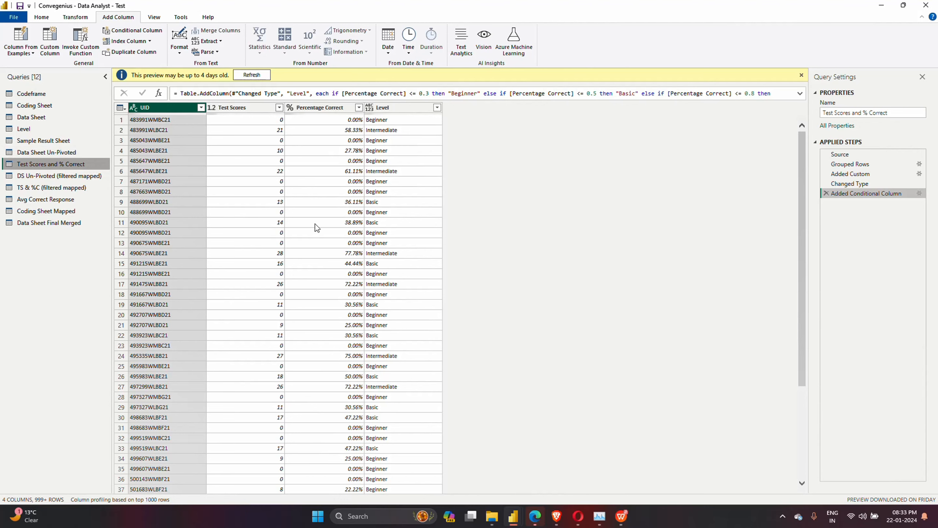
click(848, 165)
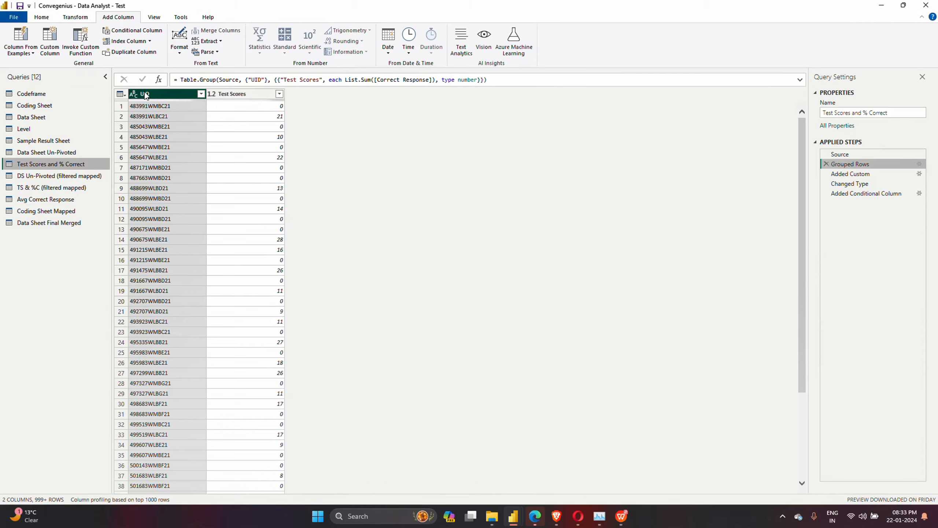
click(920, 165)
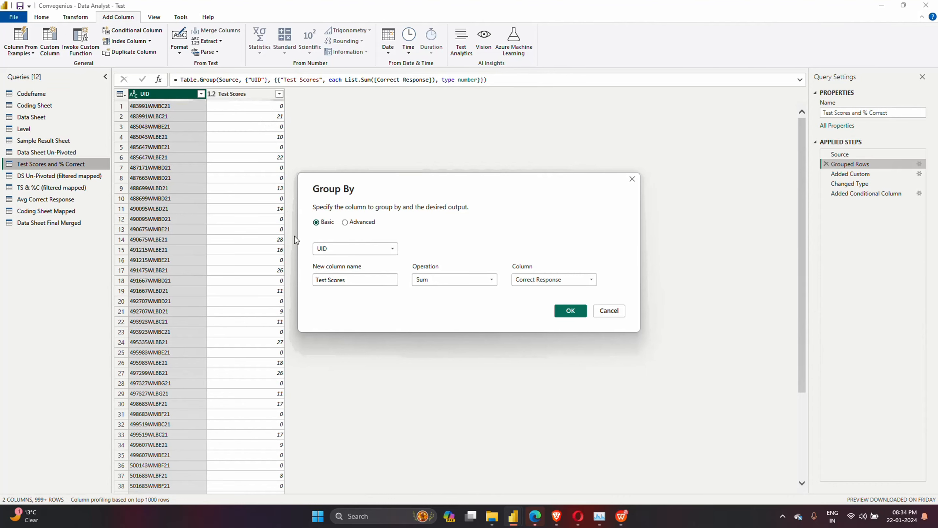
click(610, 310)
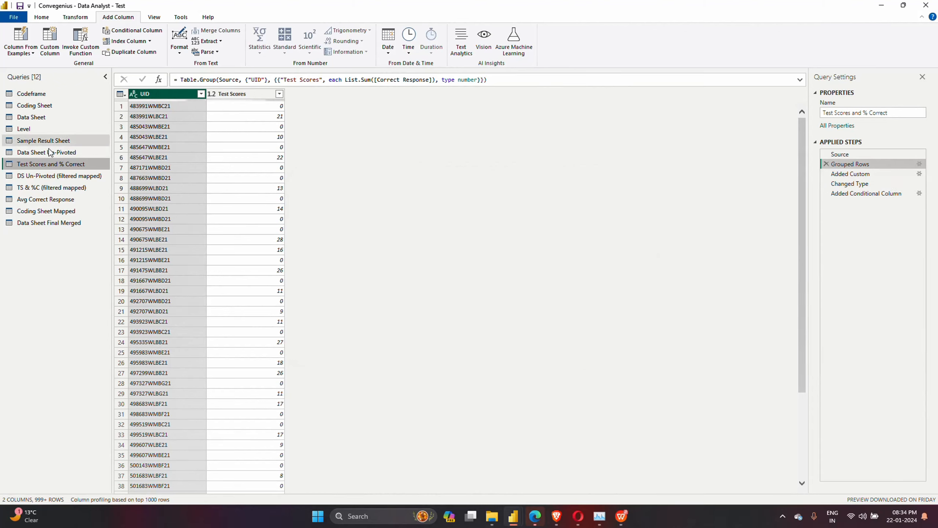
Review the Percentage Correct formula in the Added Custom step without changing it, and view the Changed Type step
click(866, 174)
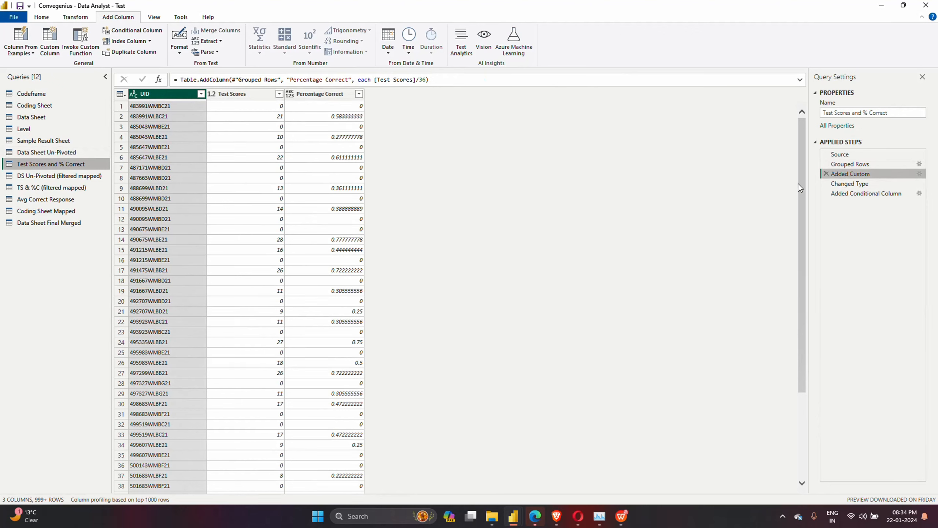
click(920, 174)
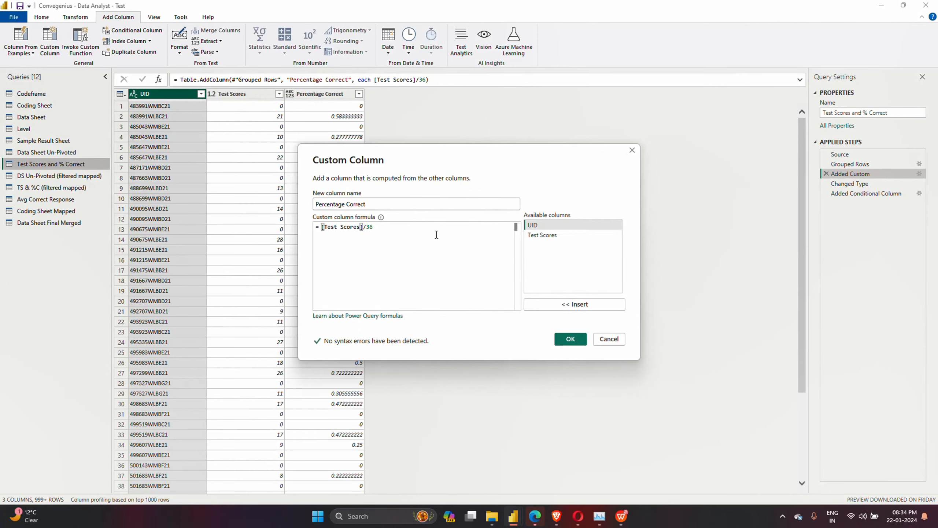
click(622, 340)
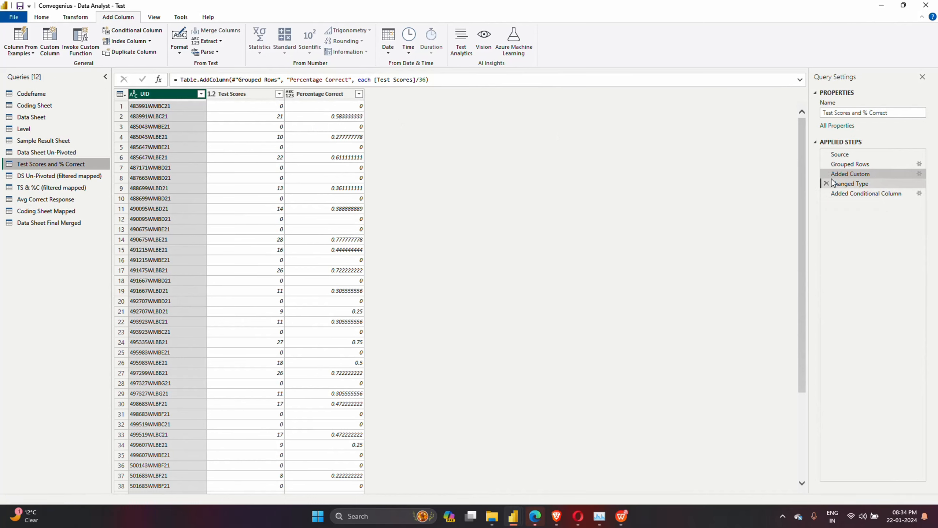
click(842, 184)
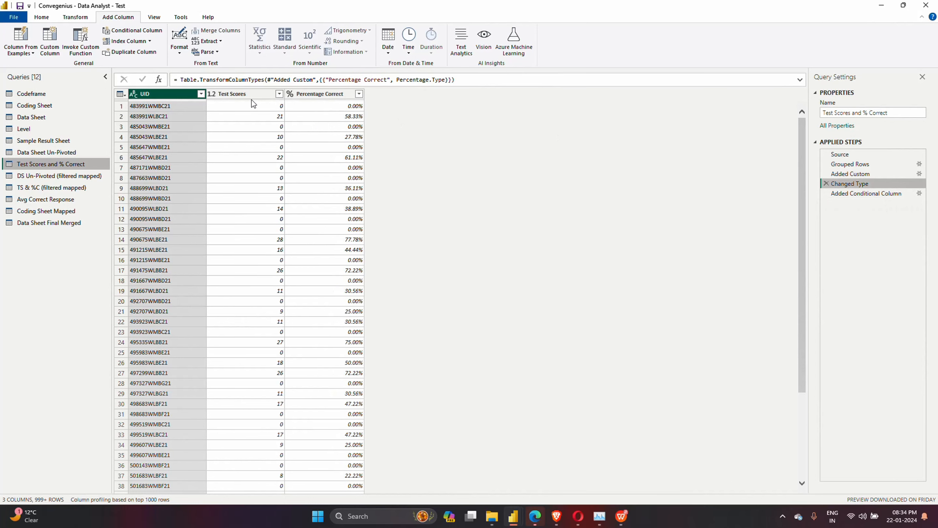
Review the conditional rules behind the Level column and its list of filter values, leaving both unchanged
click(887, 195)
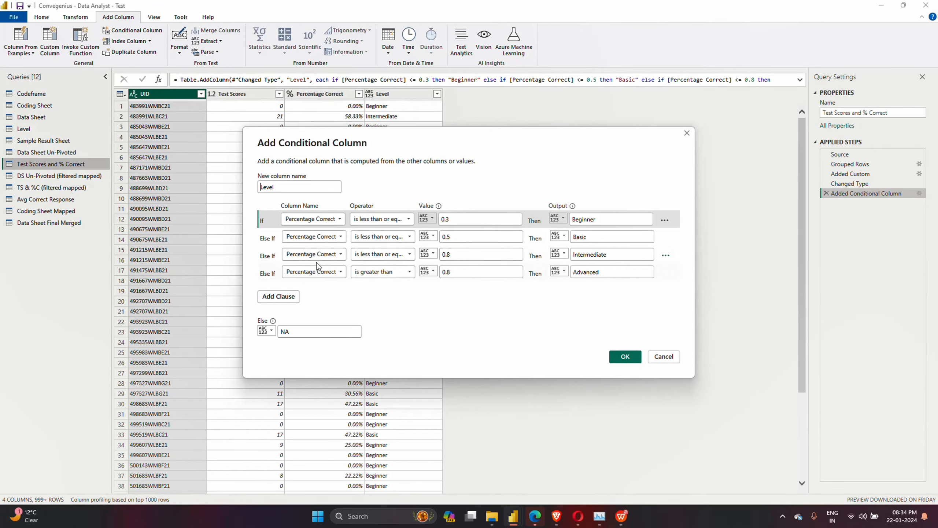
click(672, 357)
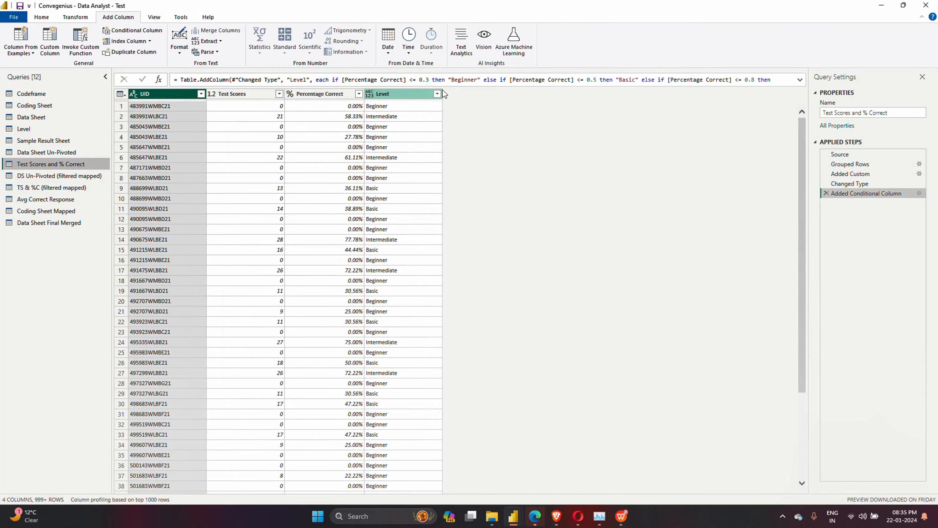
click(438, 93)
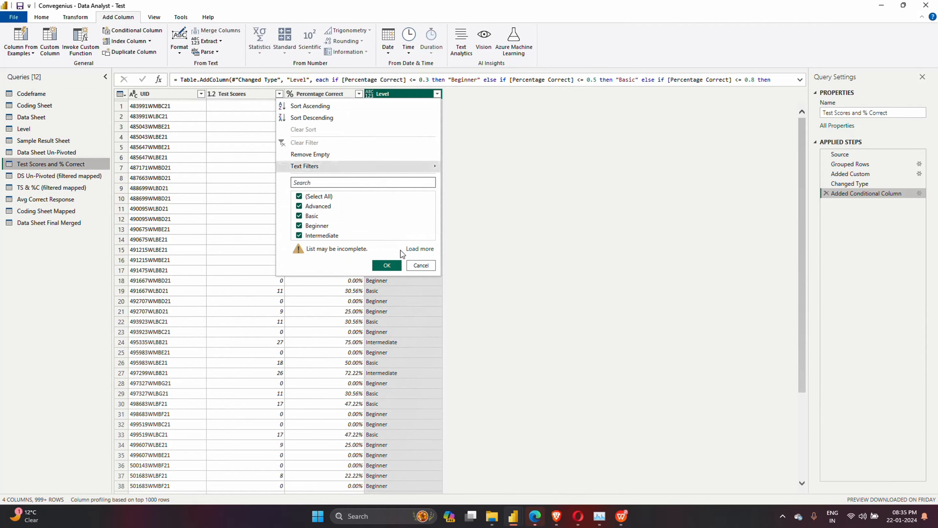
click(550, 216)
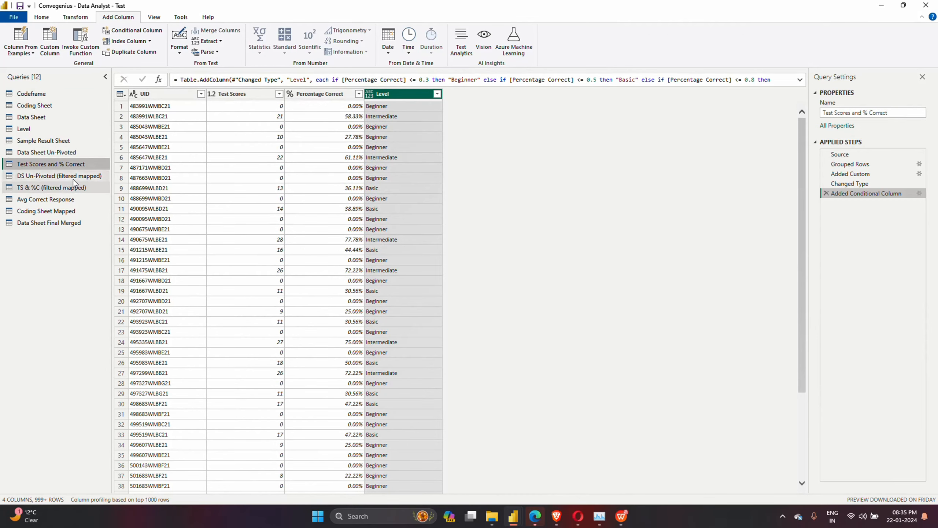
Go back to the Data Sheet Un-Pivoted query and examine its Correct Answer and Correct Response columns
click(76, 151)
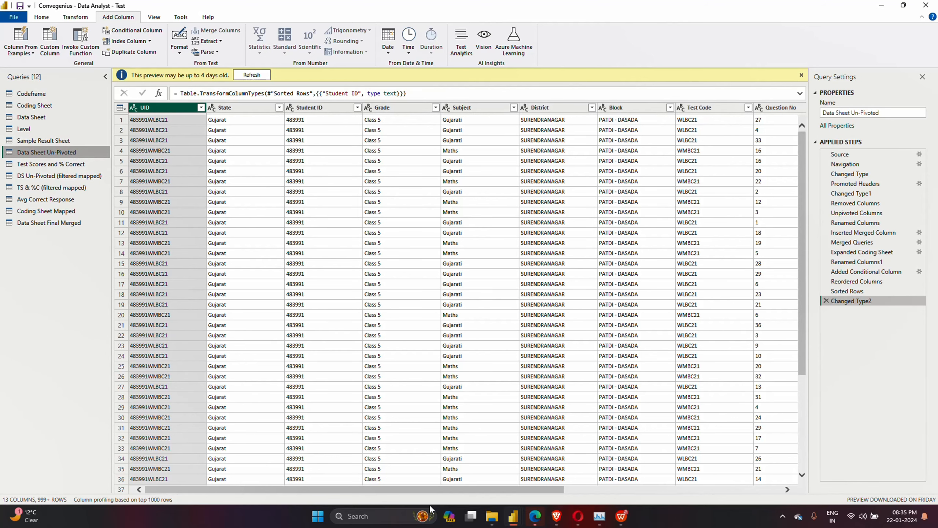
scroll(775, 490, right, 2)
click(775, 489)
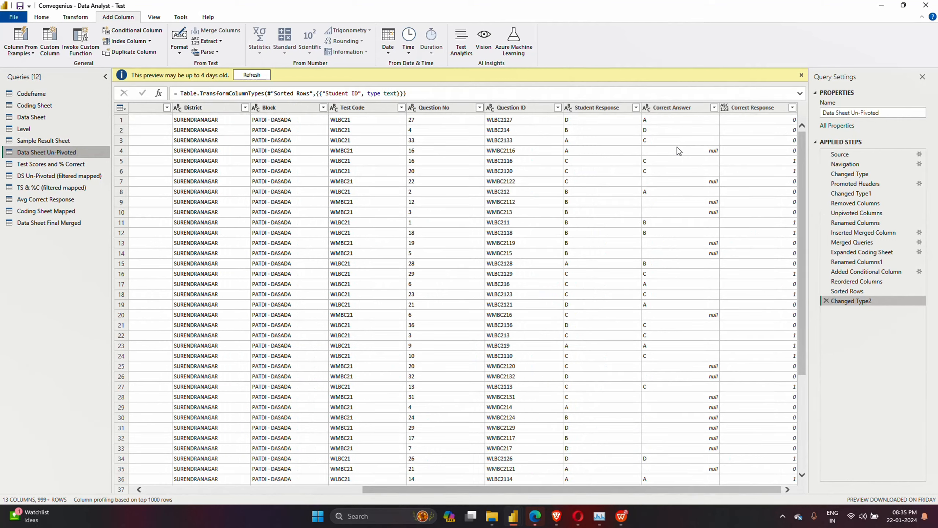
Check the Correct Answer filter in the DS Un-Pivoted (filtered mapped) query, and close it without changes
click(41, 176)
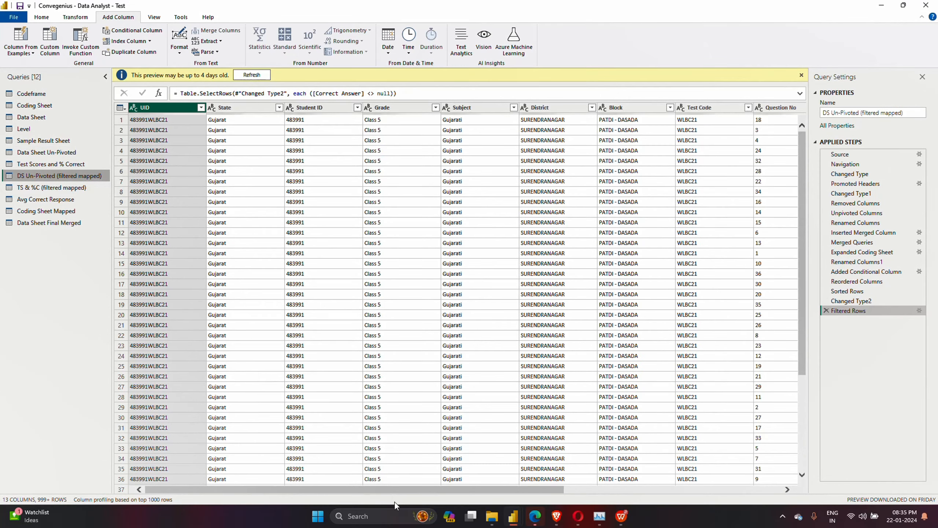
drag(433, 491, 741, 517)
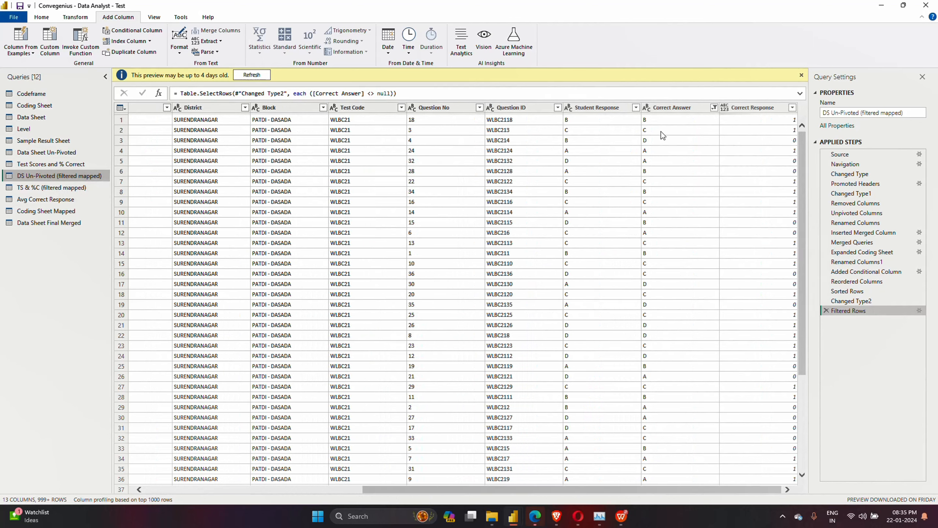
click(714, 108)
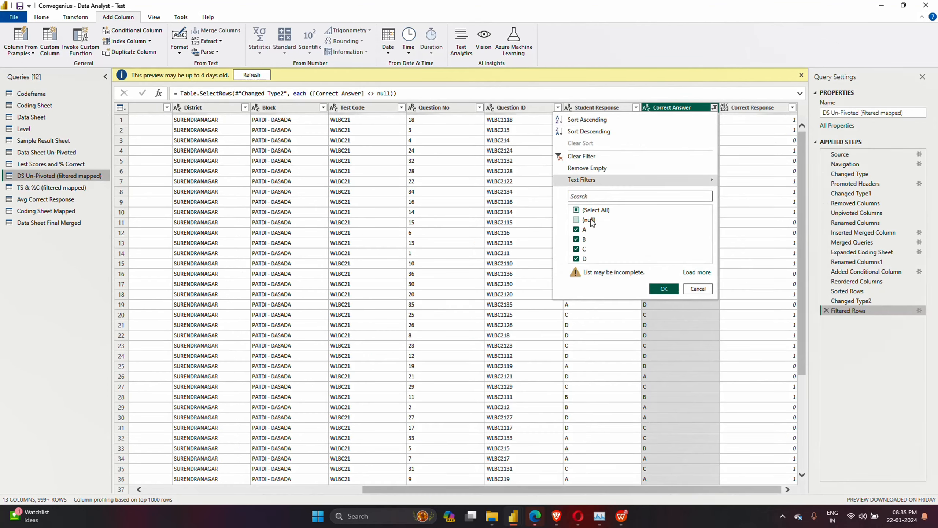
click(706, 292)
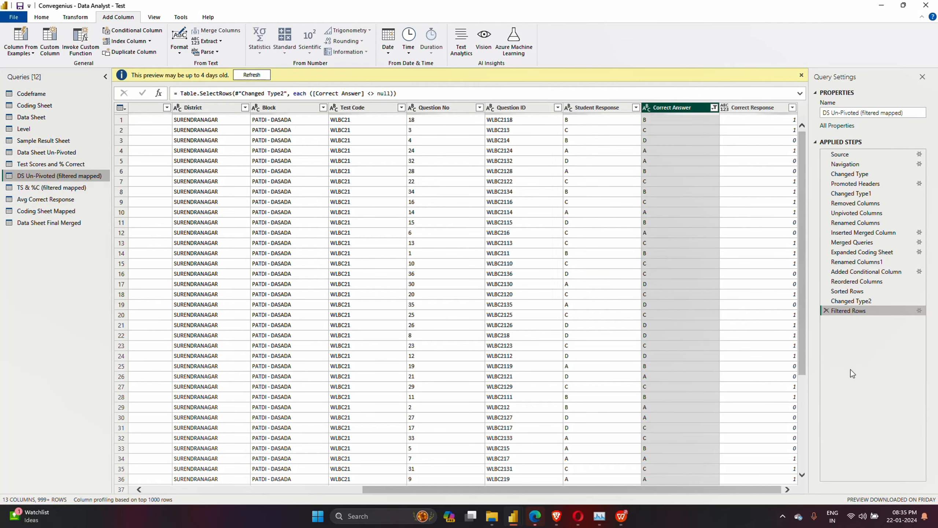
Examine the test scores, percentages and levels throughout the TS & %C (filtered mapped) query
click(54, 184)
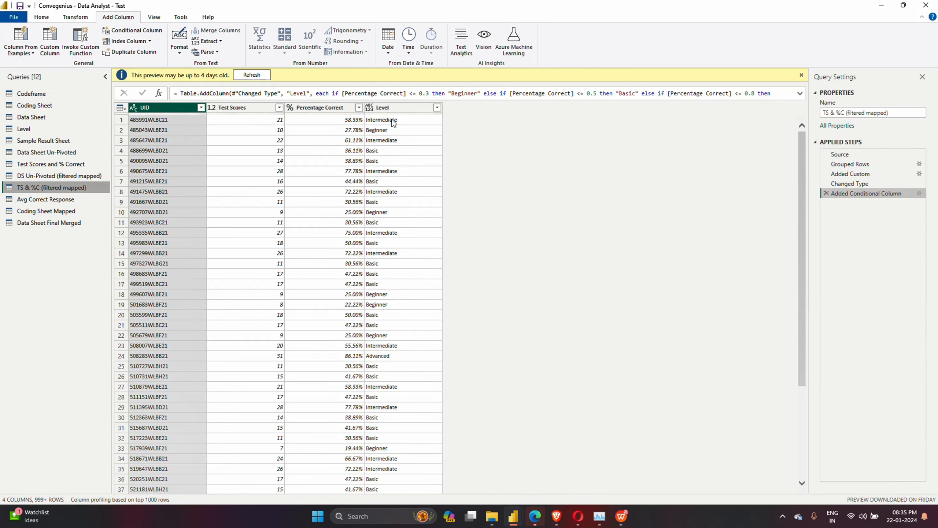
scroll(342, 325, down, 5)
scroll(341, 324, up, 5)
drag(802, 171, 818, 97)
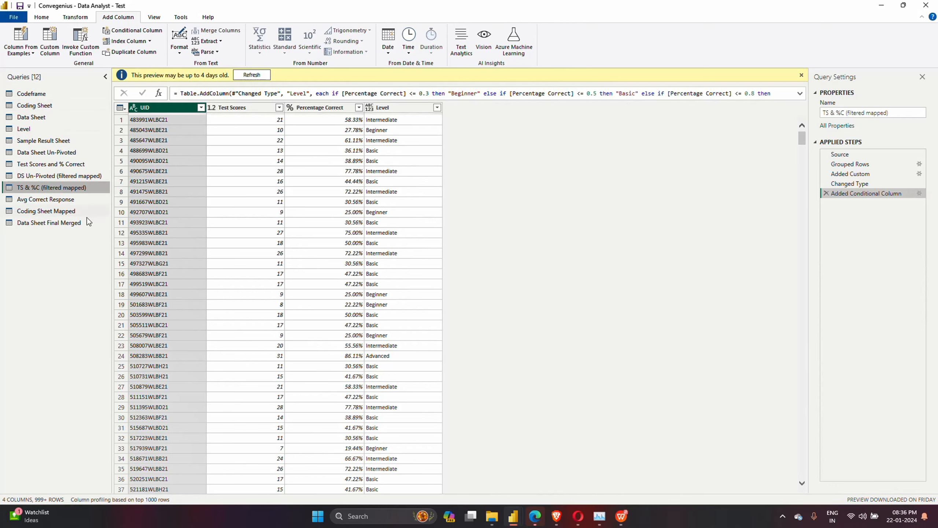
View the Avg Correct Response query and the Coding Sheet query it relates to
click(62, 200)
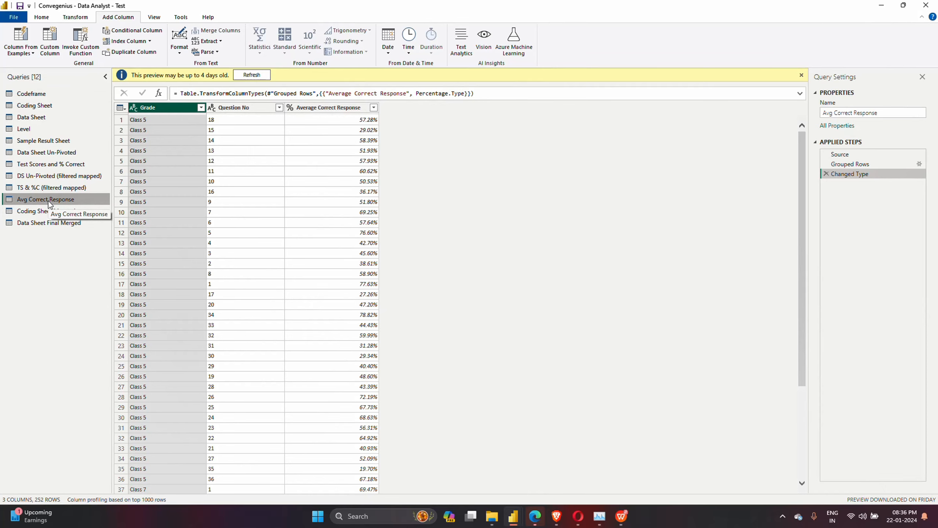
click(47, 108)
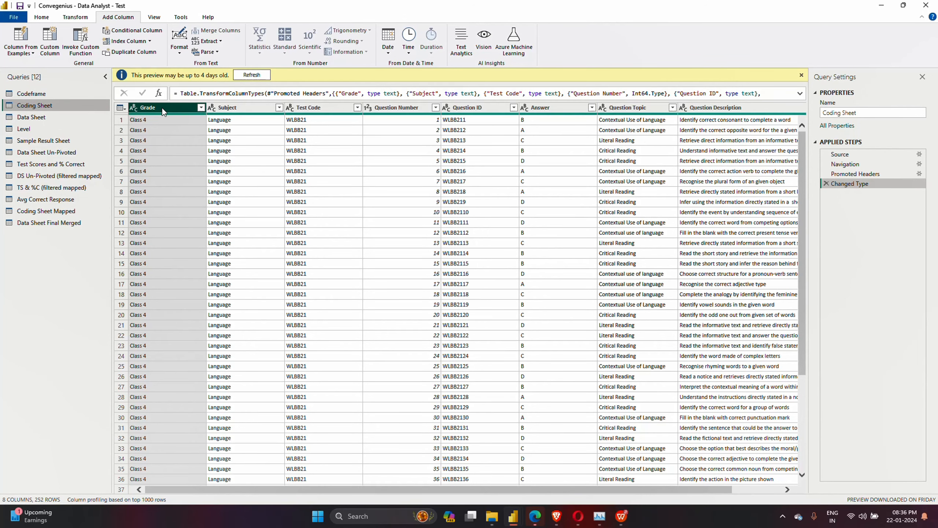
Examine the Grade, Question Number and Question ID columns of the Coding Sheet, and return to the Avg Correct Response query
click(413, 107)
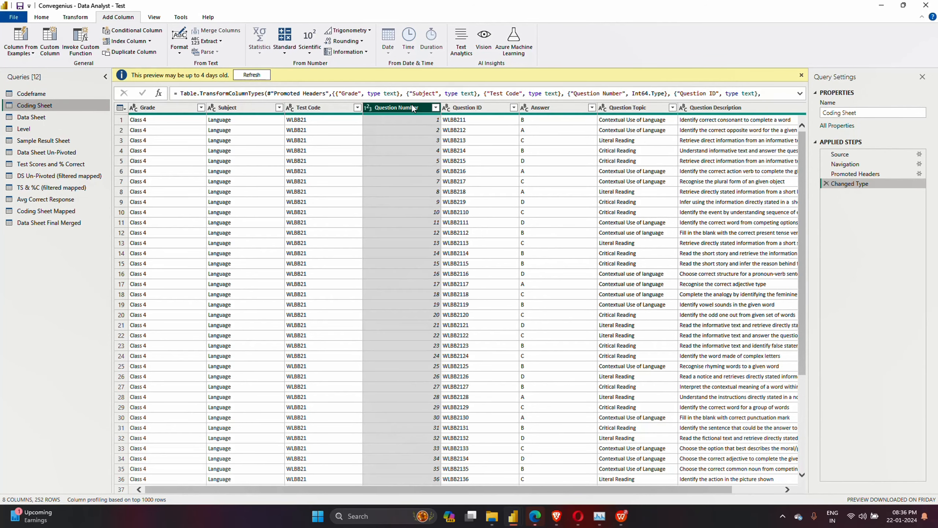
click(483, 109)
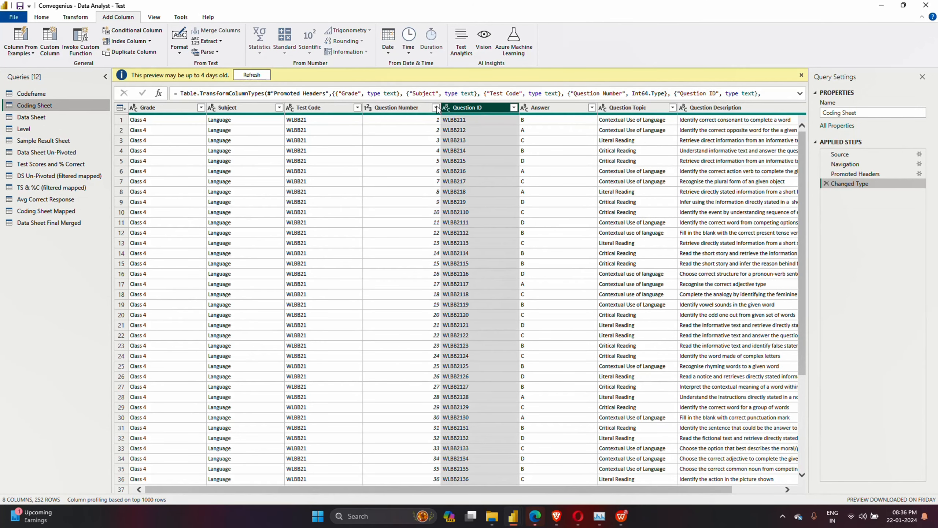
click(403, 107)
click(187, 107)
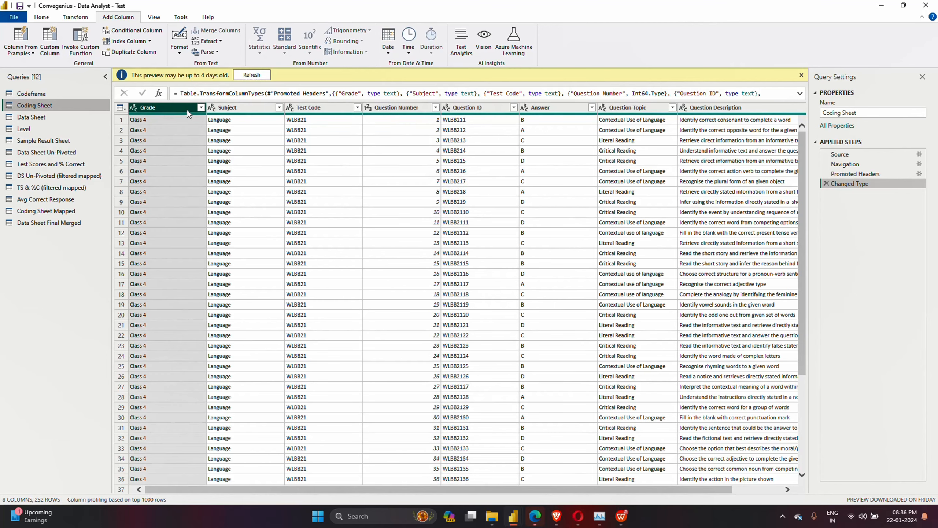
click(397, 108)
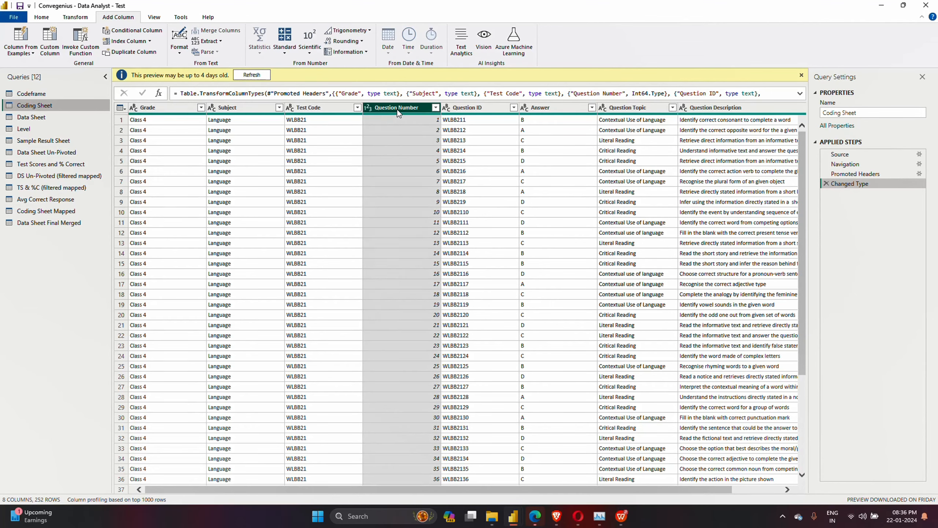
click(66, 202)
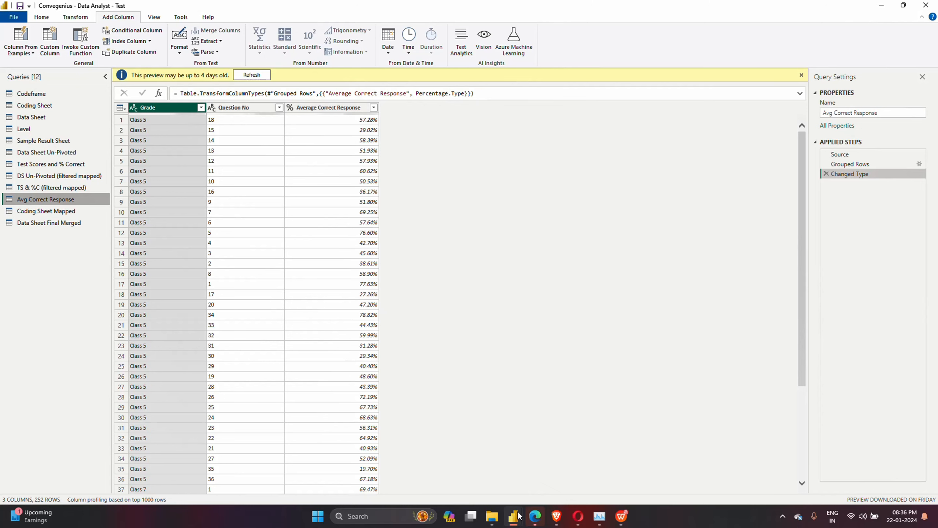
Switch to the Power BI report window and view the Data Sheet table's student and question columns in table view
mouse_move(521, 522)
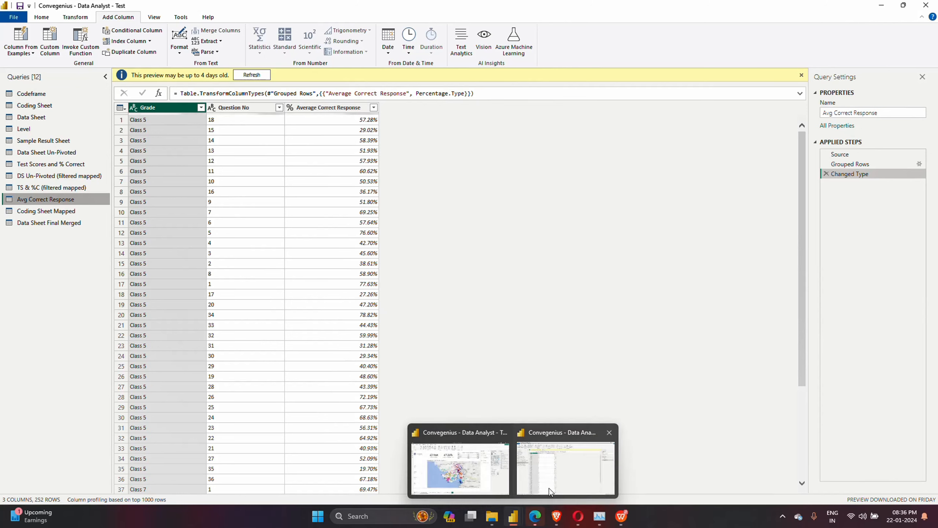
click(476, 480)
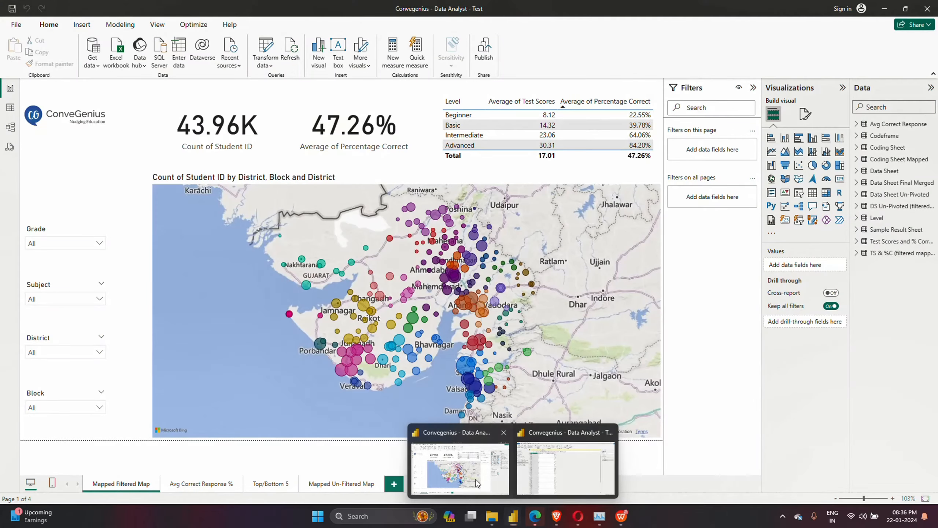
click(10, 107)
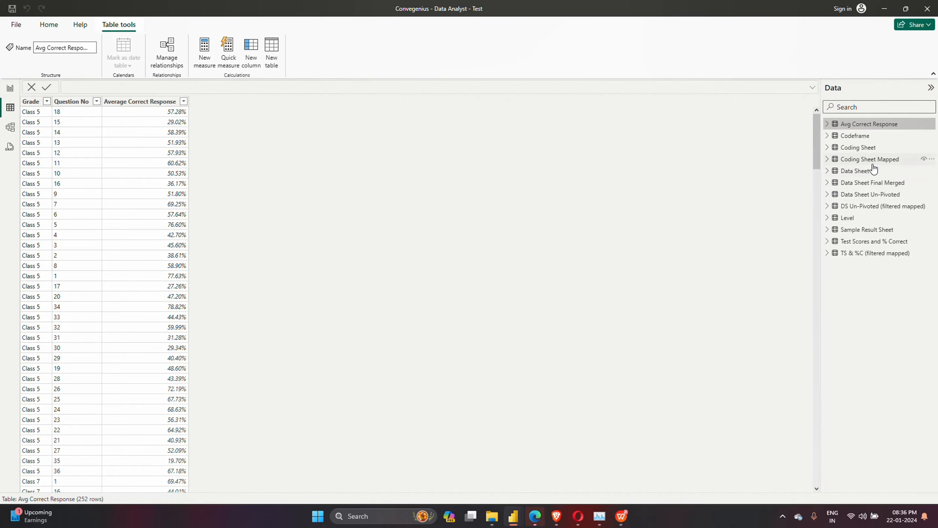
click(902, 171)
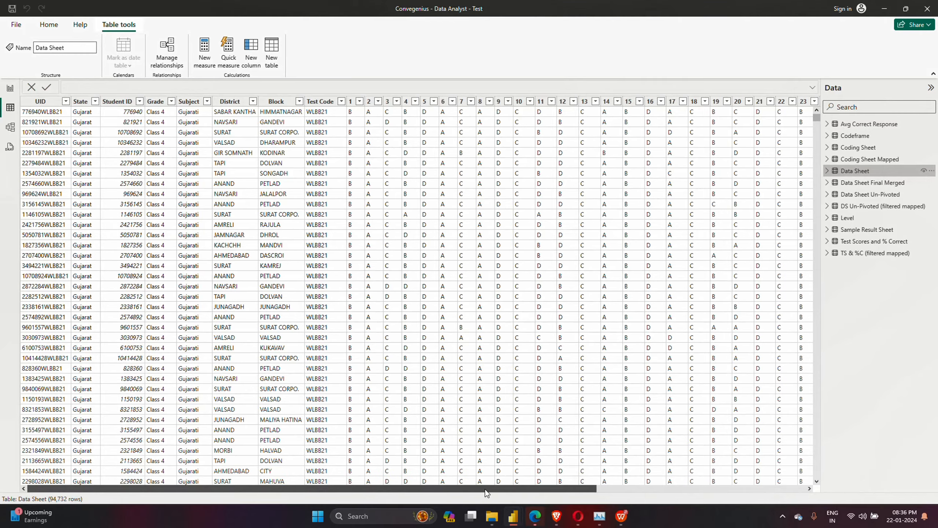
drag(485, 488, 565, 499)
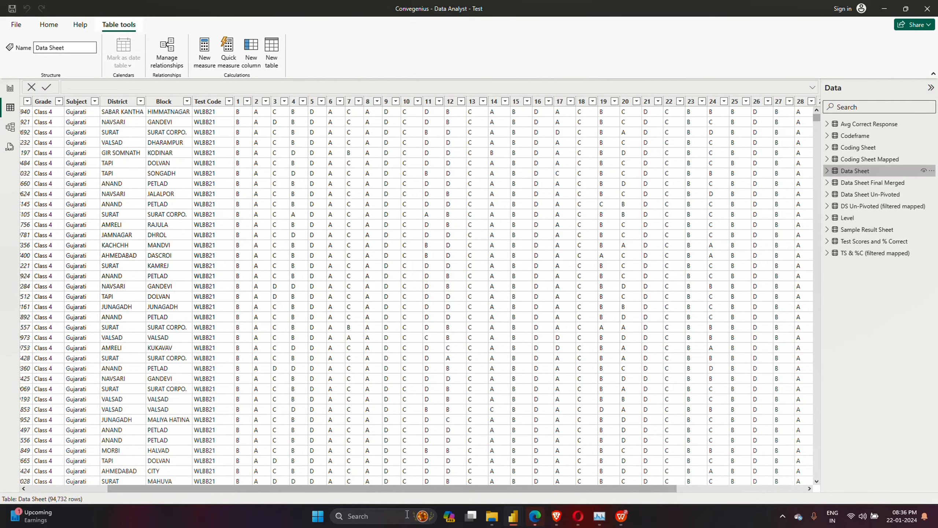
drag(421, 488, 267, 484)
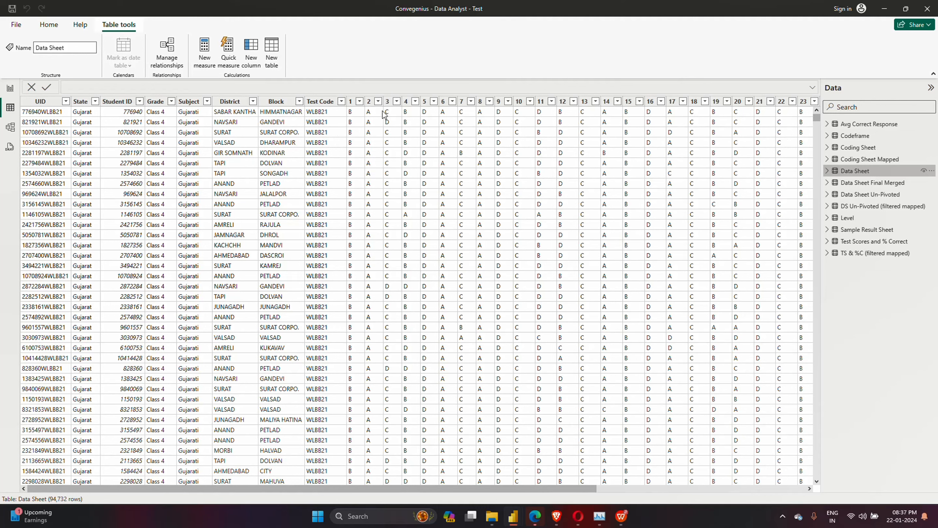
Examine the Block column and the question response columns of the Data Sheet through 36, singling out questions 1, 2 and 11
click(283, 115)
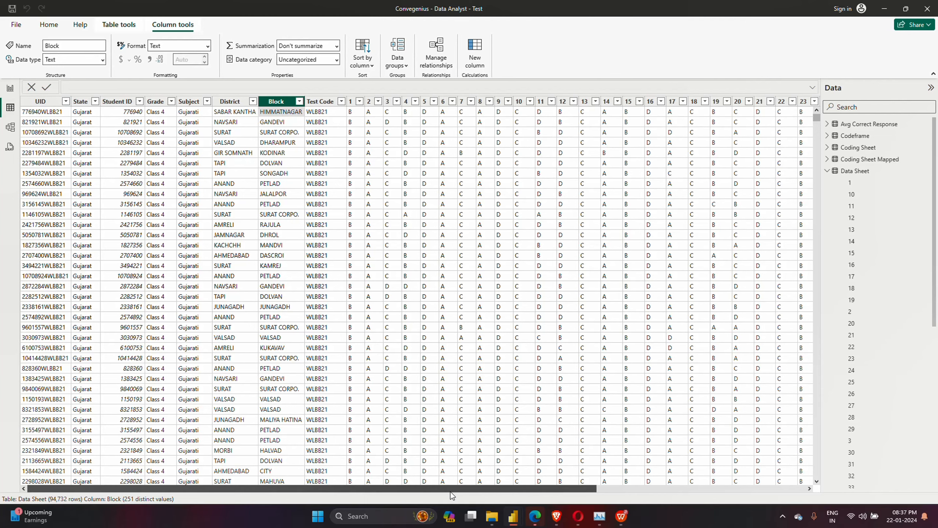
drag(429, 488, 893, 490)
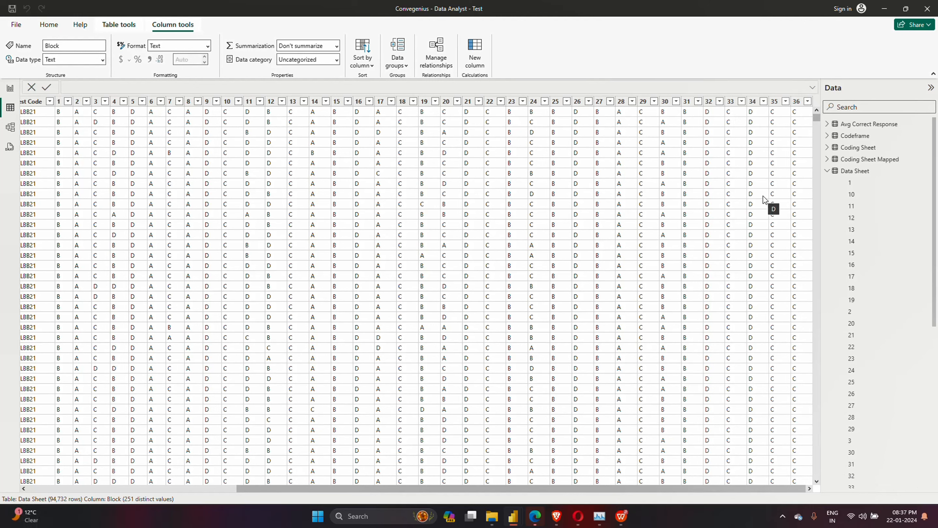
drag(546, 490, 395, 494)
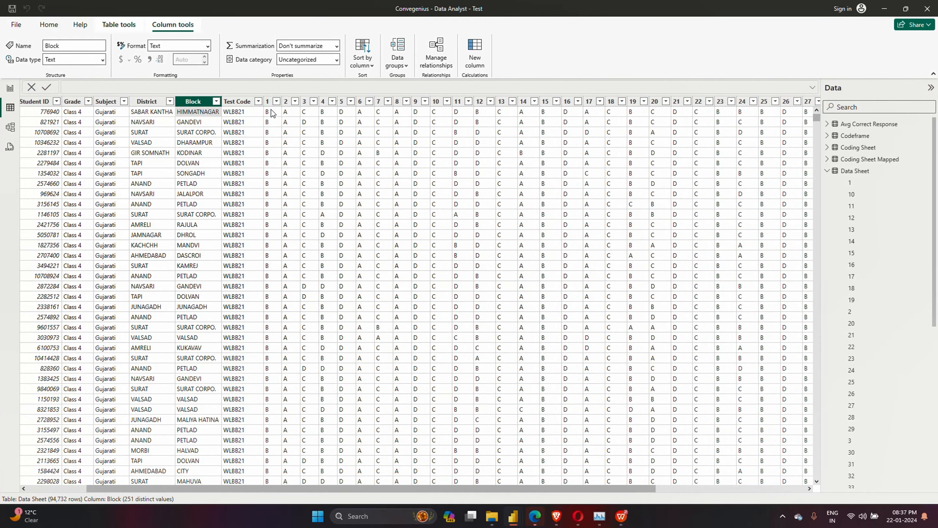
click(271, 111)
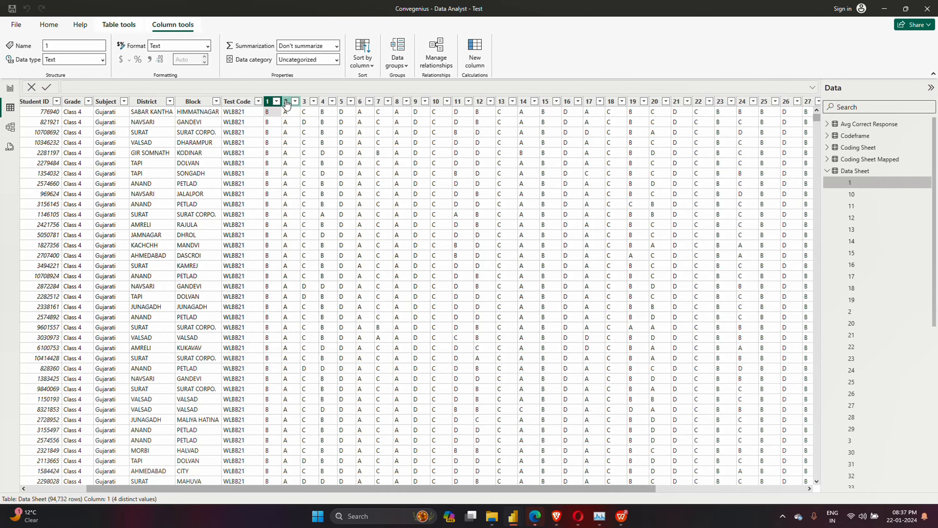
click(287, 104)
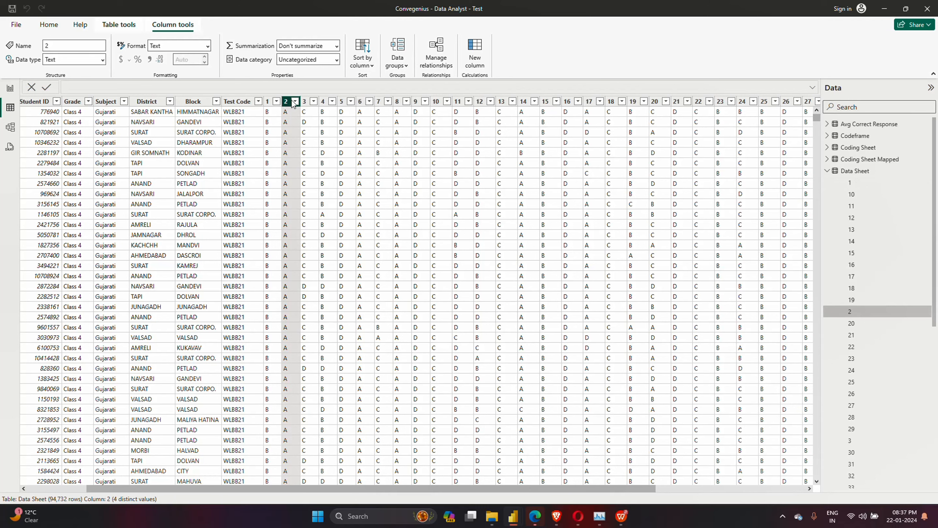
click(460, 104)
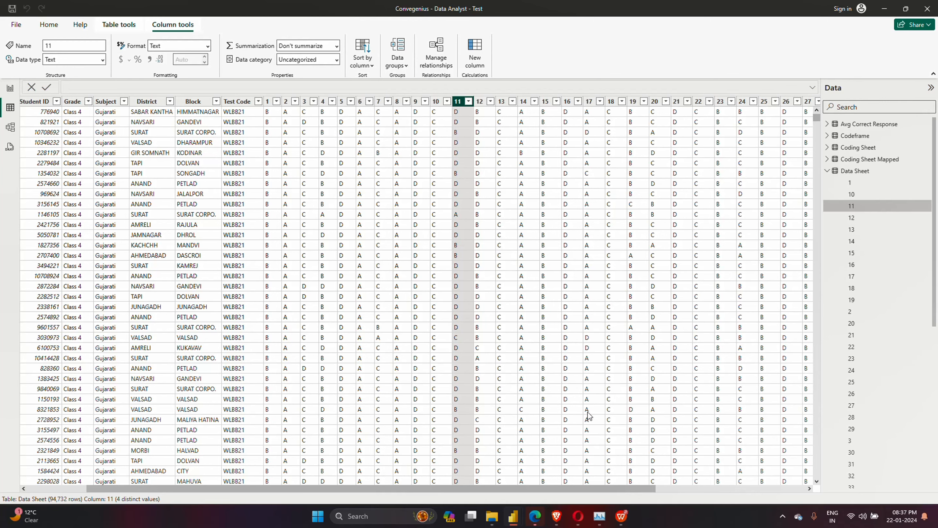
Switch back to the Power Query Editor and inspect the Average Correct Response value for Class 5, question 18
mouse_move(516, 519)
click(552, 473)
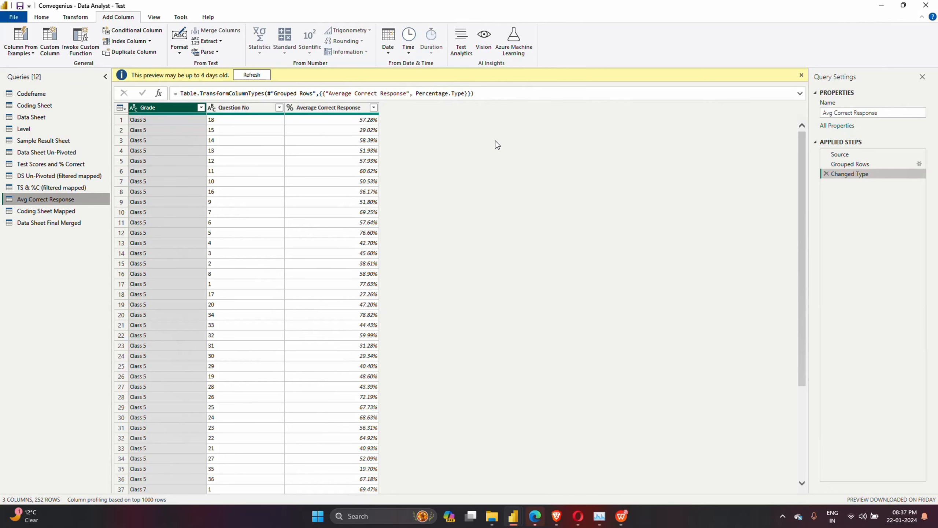
click(354, 123)
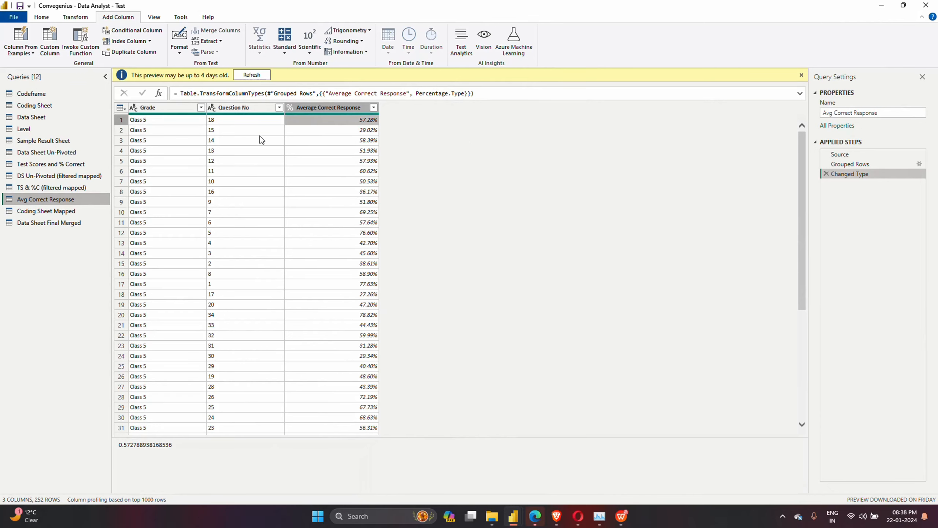
View the Coding Sheet Mapped query and examine its Grade - Question No and Average Correct Response columns
click(53, 210)
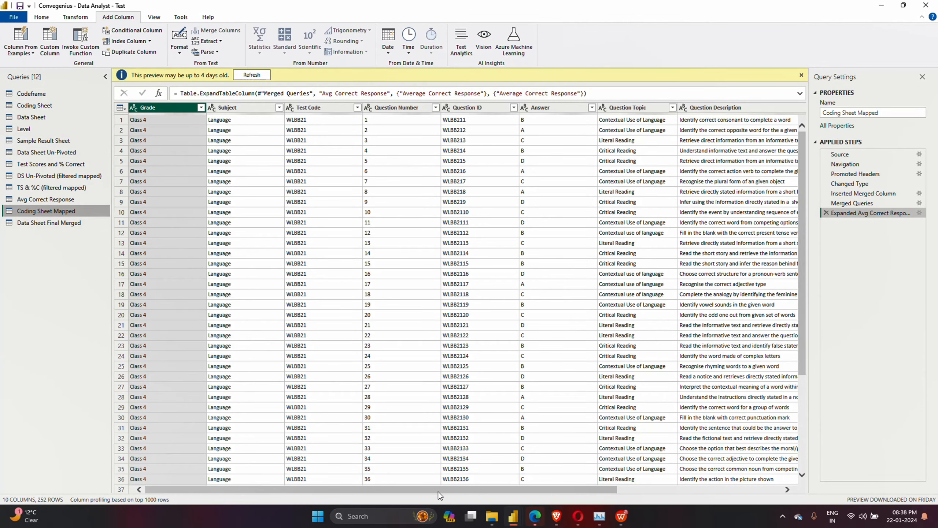
drag(439, 491, 694, 483)
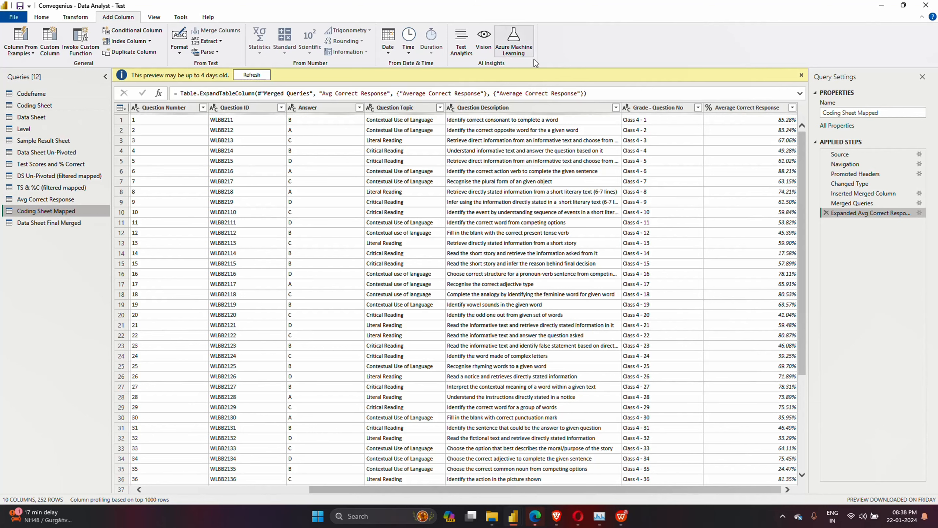
click(685, 116)
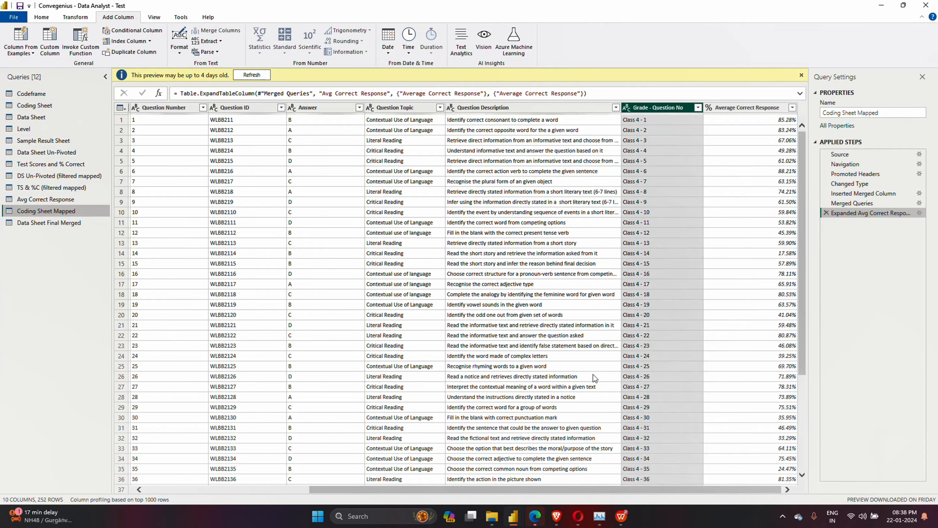
drag(478, 490, 704, 481)
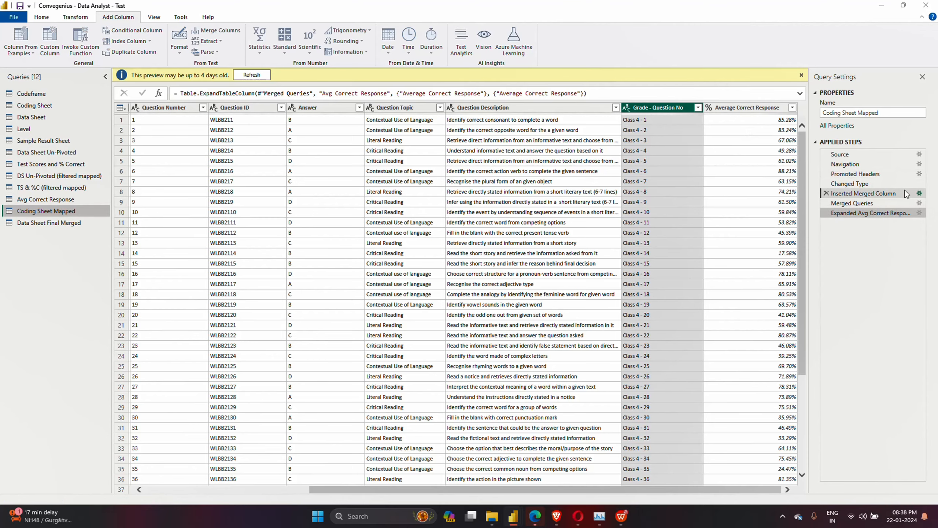
Check the Inserted Merged Column settings without changing them, return to the Expanded Avg Correct Response step, and locate the Merge Queries command
click(921, 193)
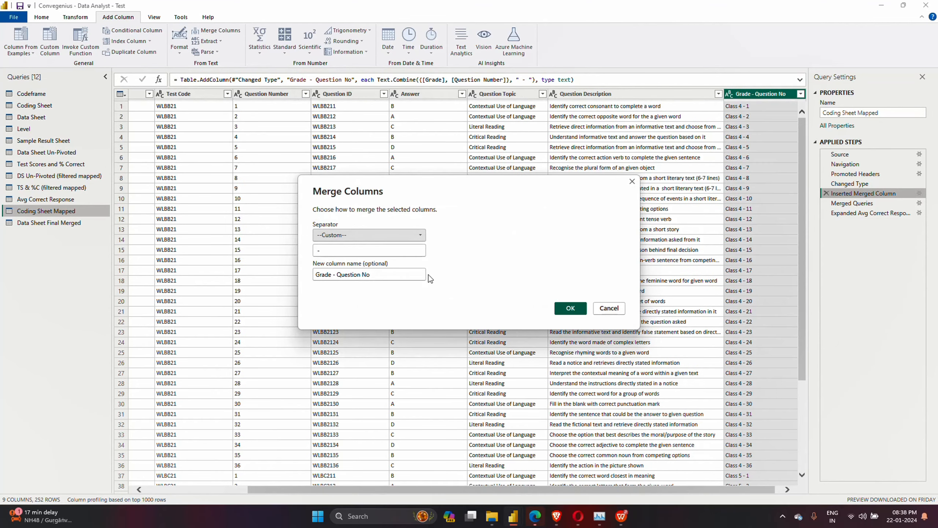
click(599, 304)
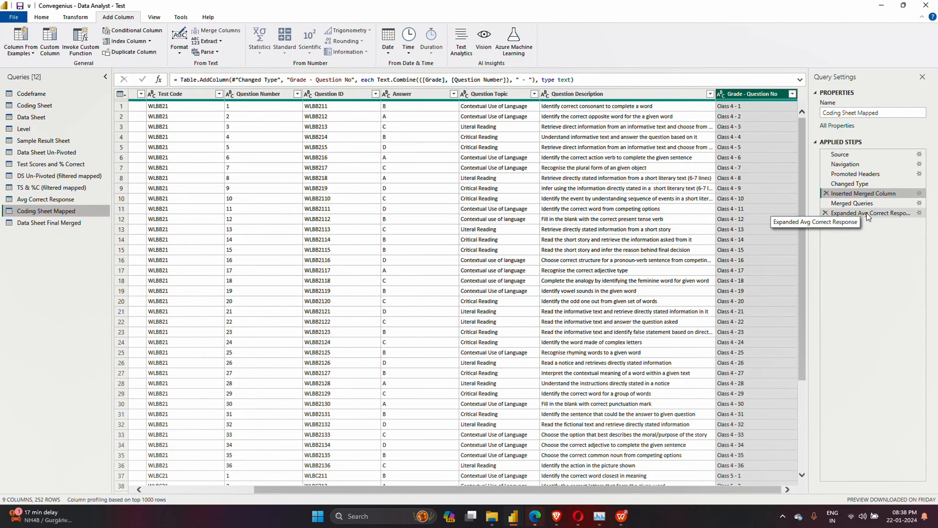
click(851, 213)
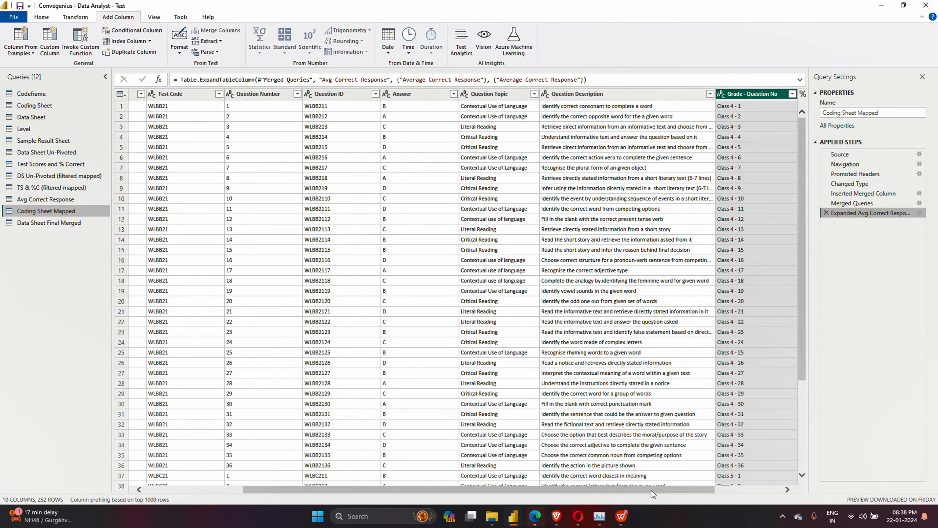
drag(651, 490, 721, 490)
click(76, 16)
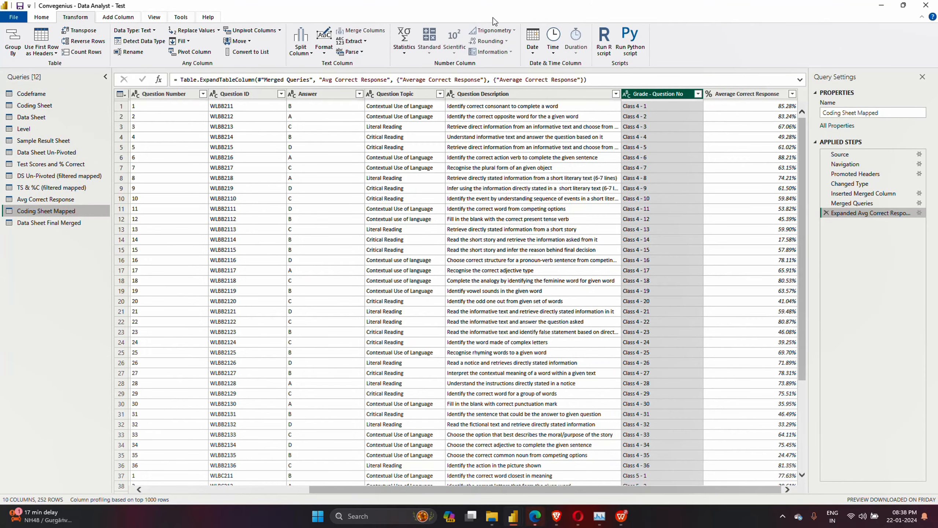
click(41, 17)
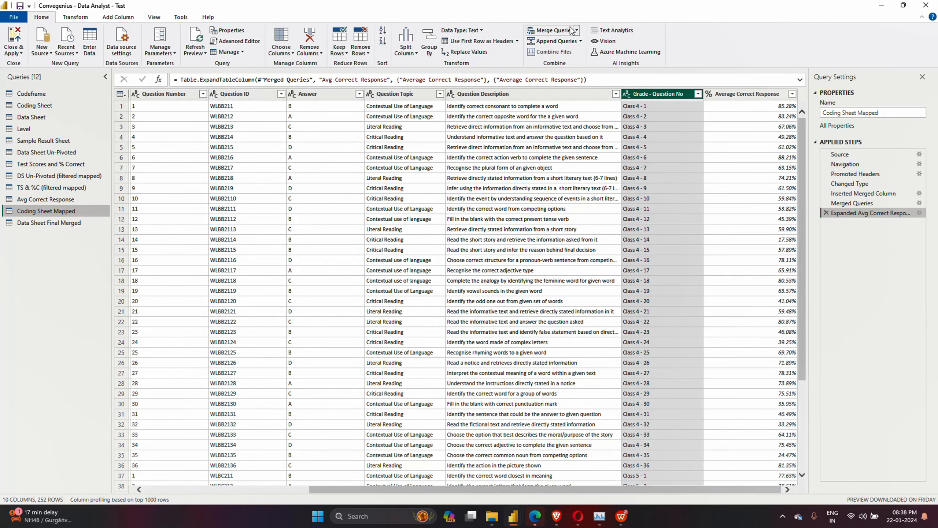
View the Data Sheet Final Merged query's pivoted question columns, and compare the response and answer columns at its Changed Type2 step
click(73, 221)
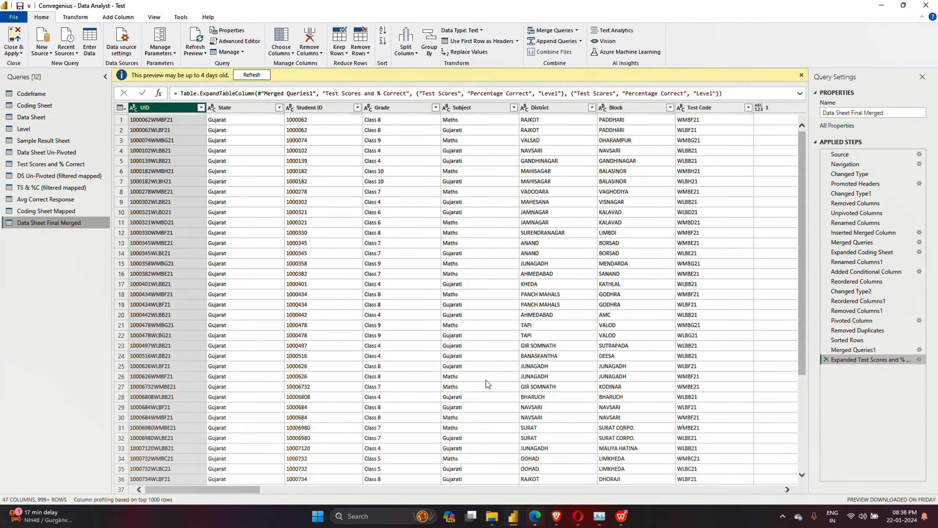
drag(229, 490, 300, 490)
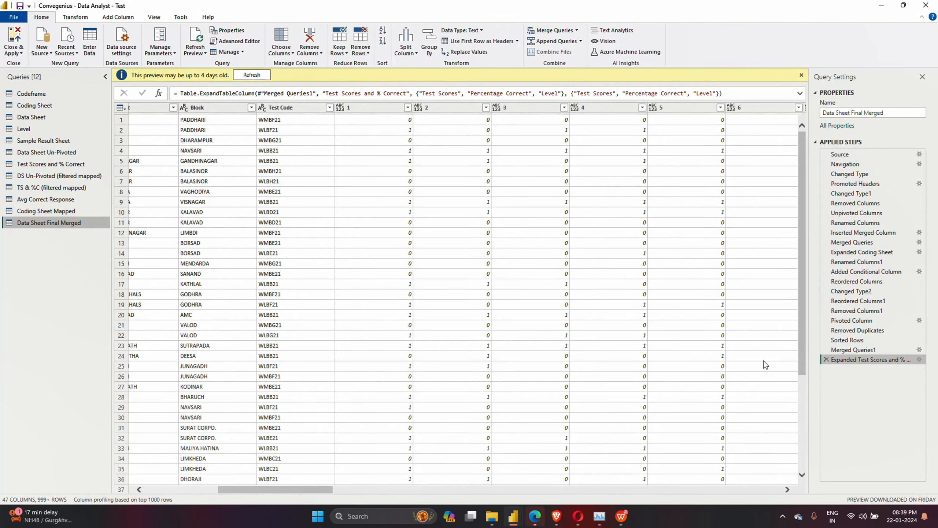
click(864, 292)
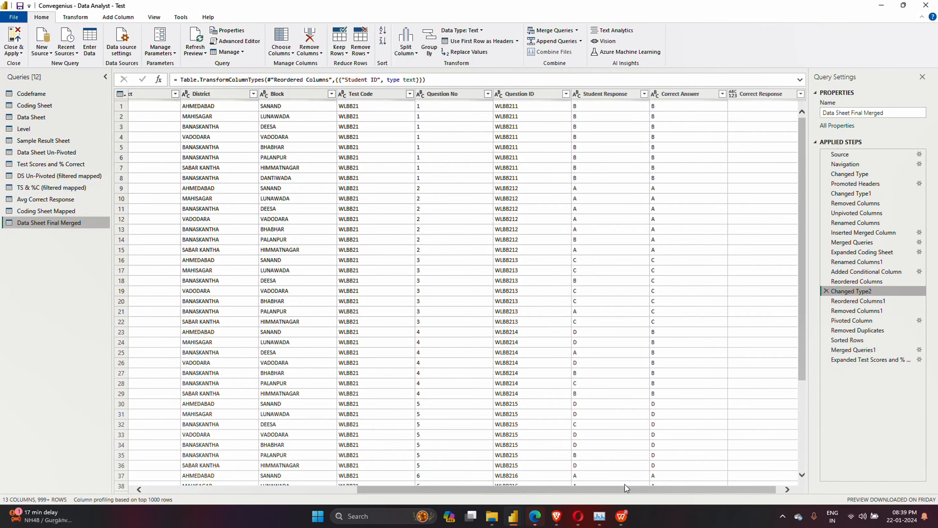
drag(627, 490, 753, 516)
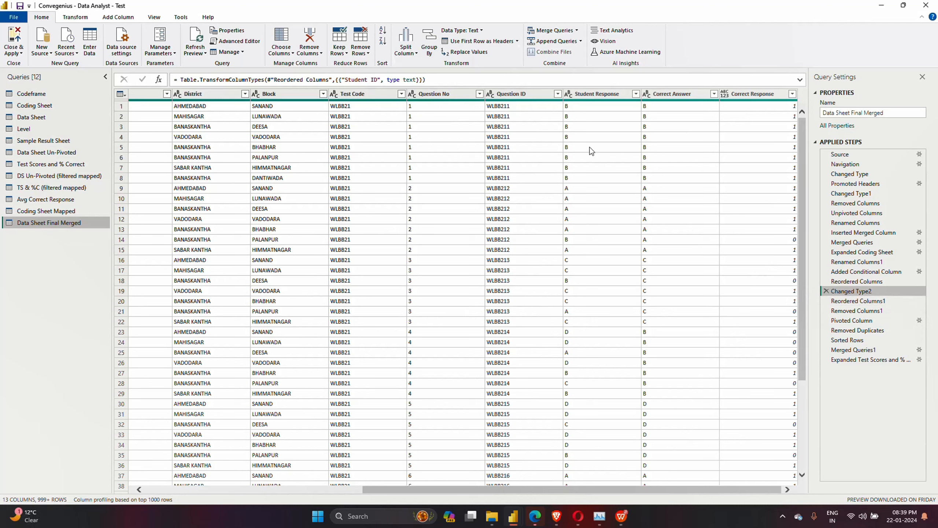
View the Source step of Data Sheet Final Merged, and return to Changed Type2 to examine the Correct Response column
click(850, 155)
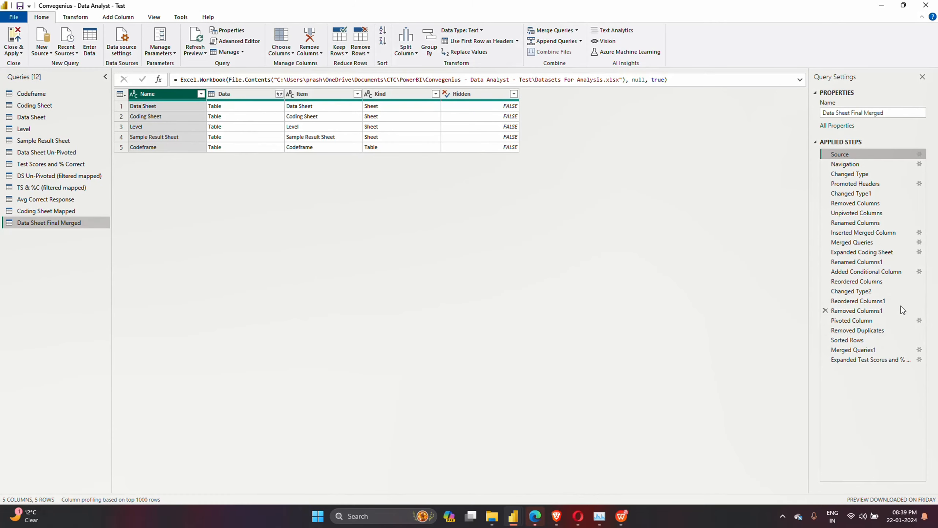
click(878, 292)
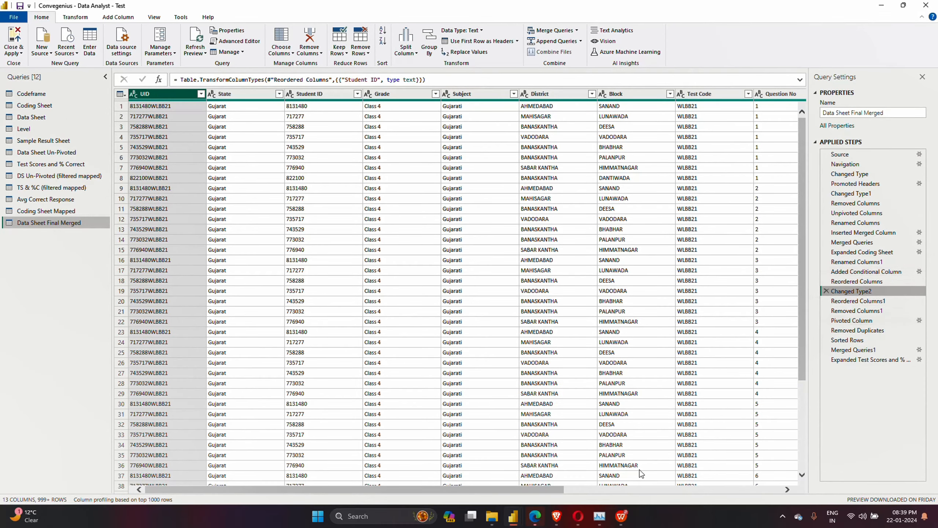
drag(544, 490, 768, 491)
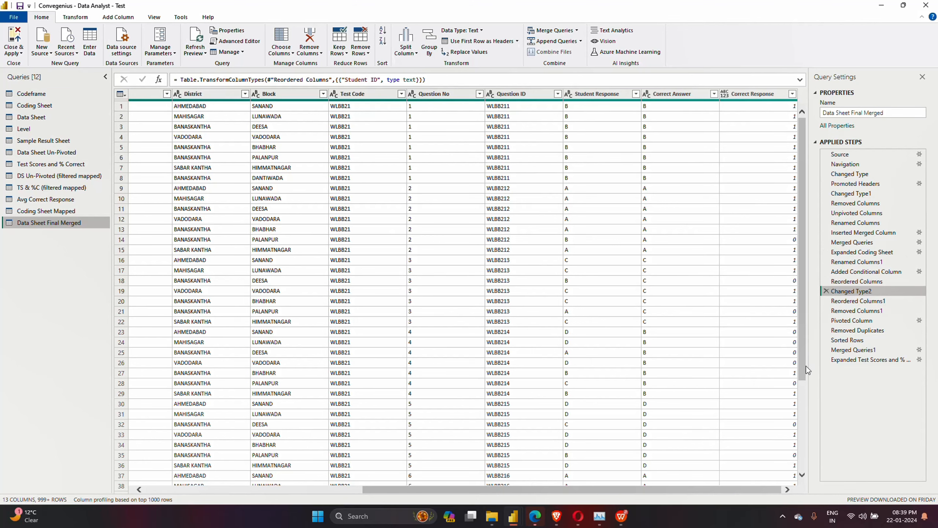
Try an ascending Student ID sort after the Changed Type2 step to view each student's responses, and delete the added sort step
drag(567, 490, 328, 499)
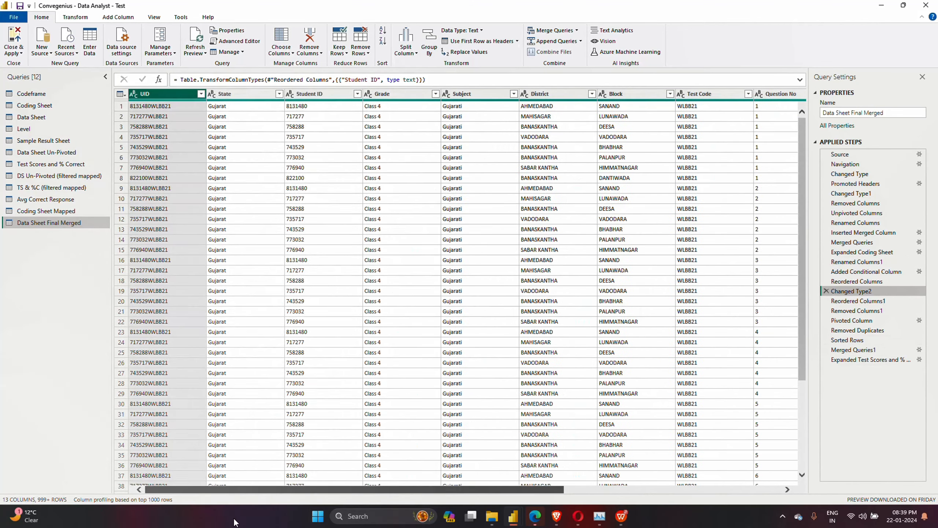
click(358, 94)
click(537, 275)
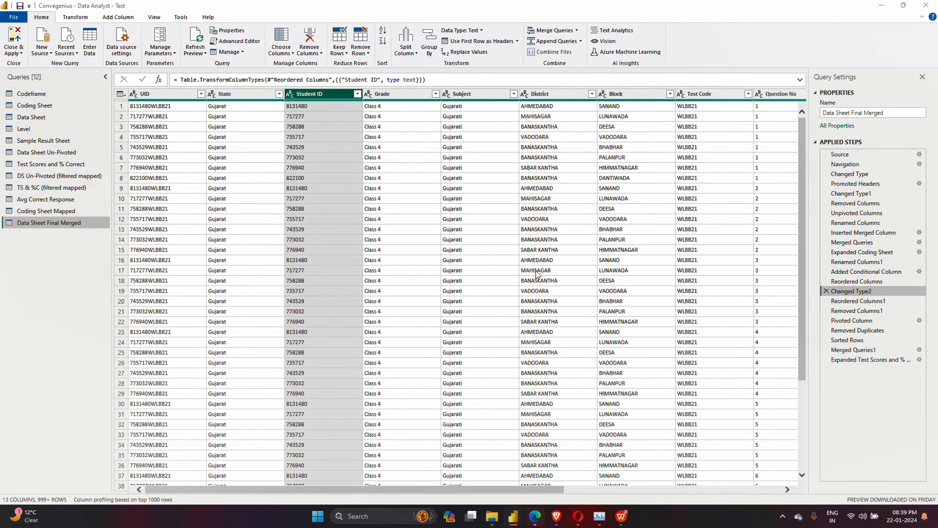
click(554, 278)
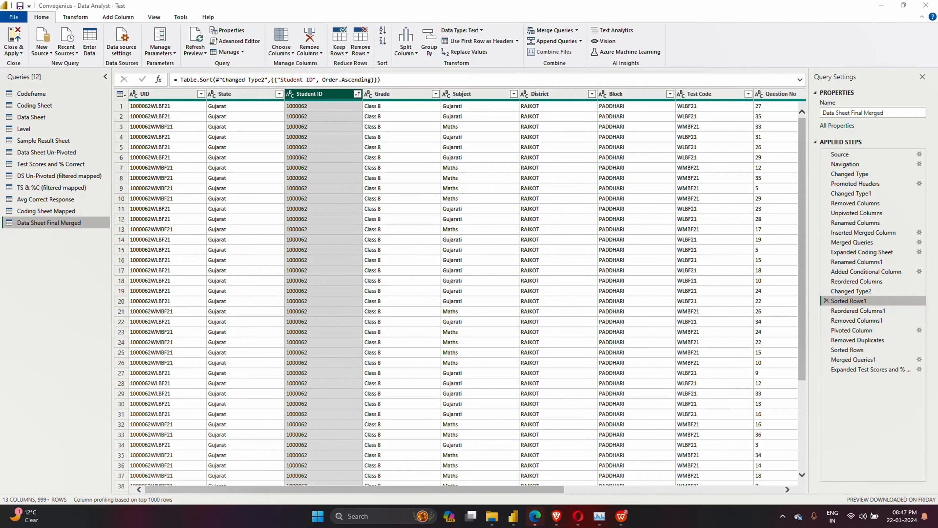
scroll(664, 184, right, 9)
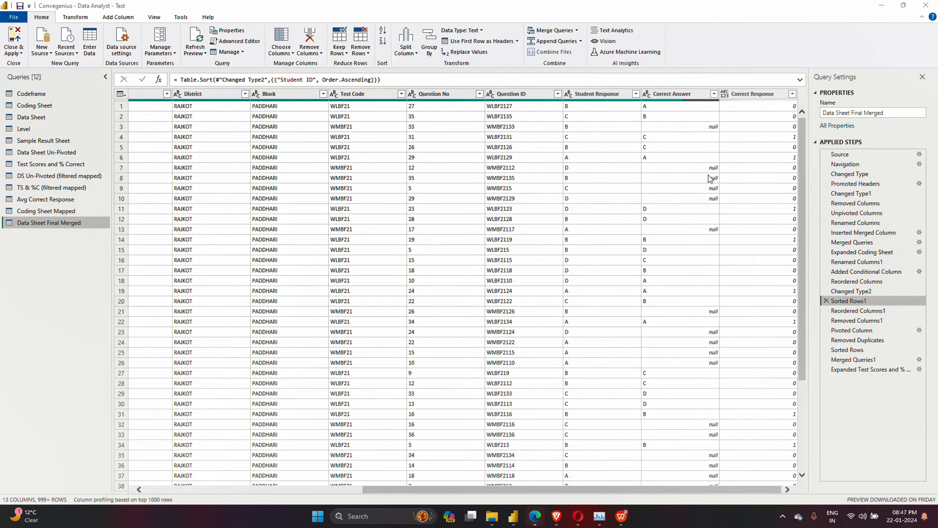
scroll(414, 269, left, 9)
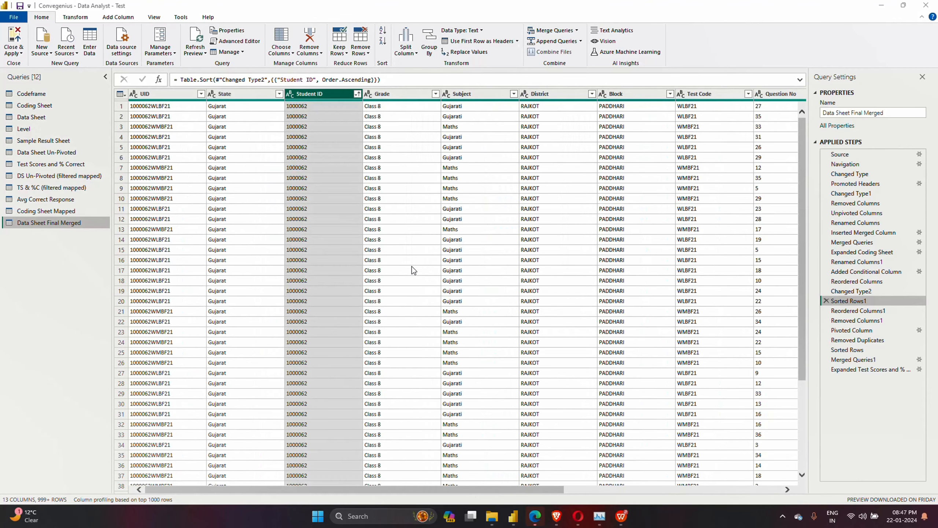
scroll(412, 270, right, 9)
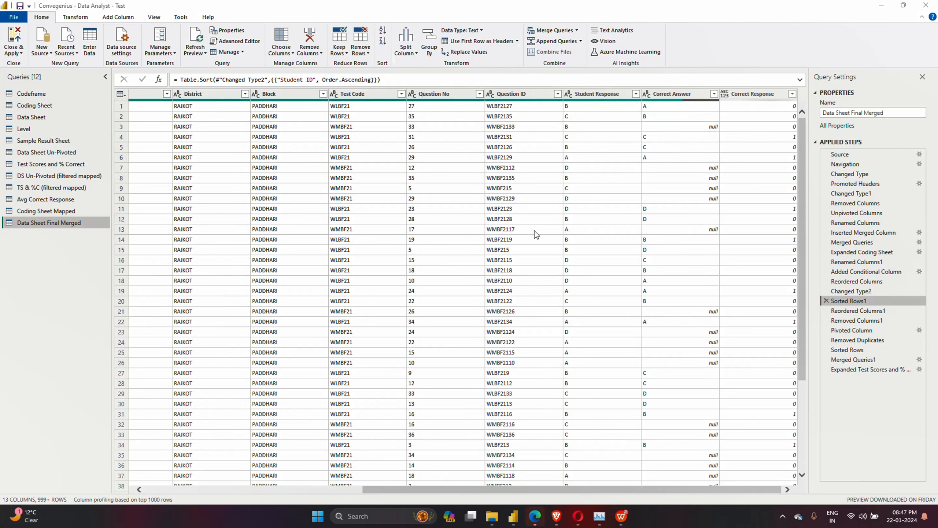
click(827, 301)
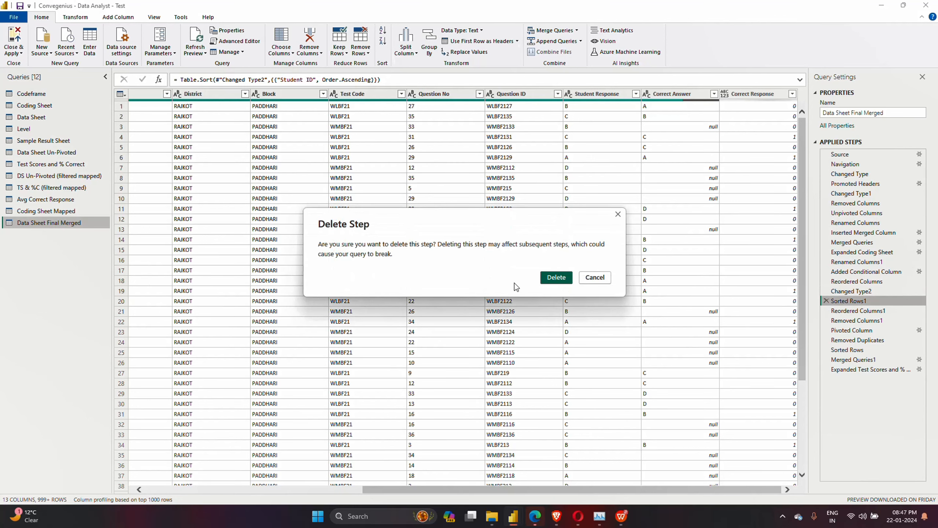
click(546, 277)
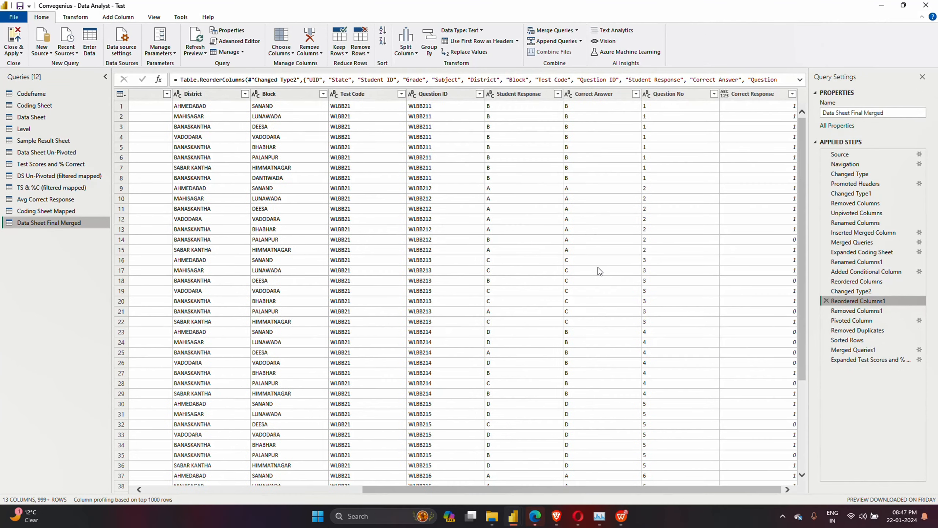
View the Removed Columns1 step of Data Sheet Final Merged and return to Reordered Columns1
click(865, 313)
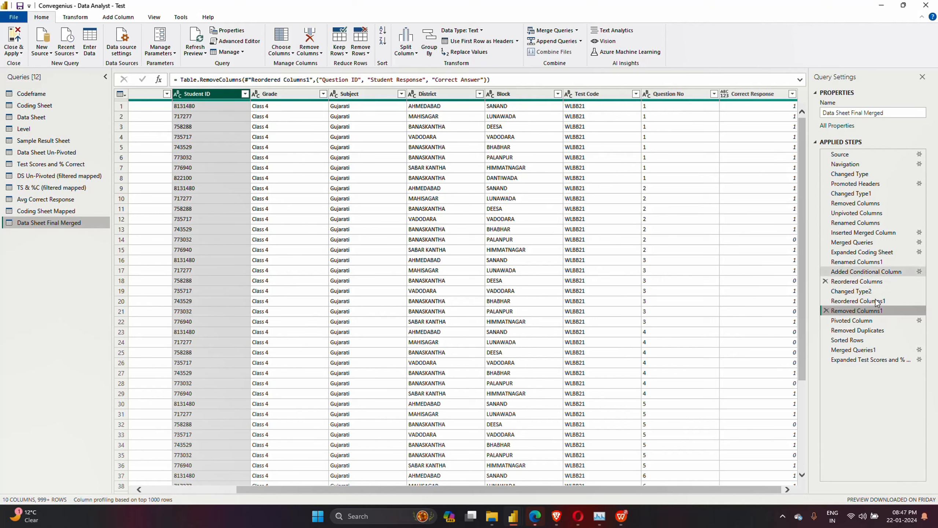
click(861, 301)
scroll(780, 281, right, 5)
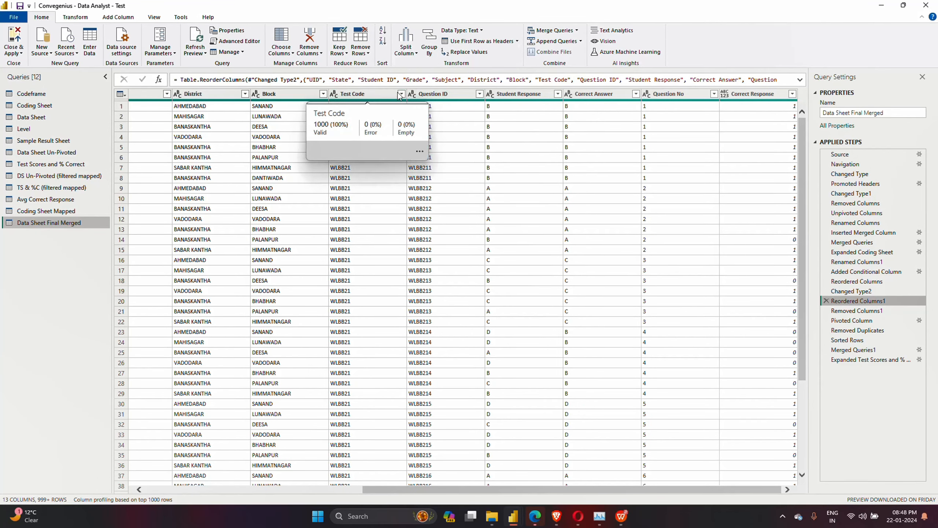
Examine the Question ID, Student Response and Correct Answer rows at Reordered Columns1, and select the Correct Response column
scroll(450, 227, down, 4)
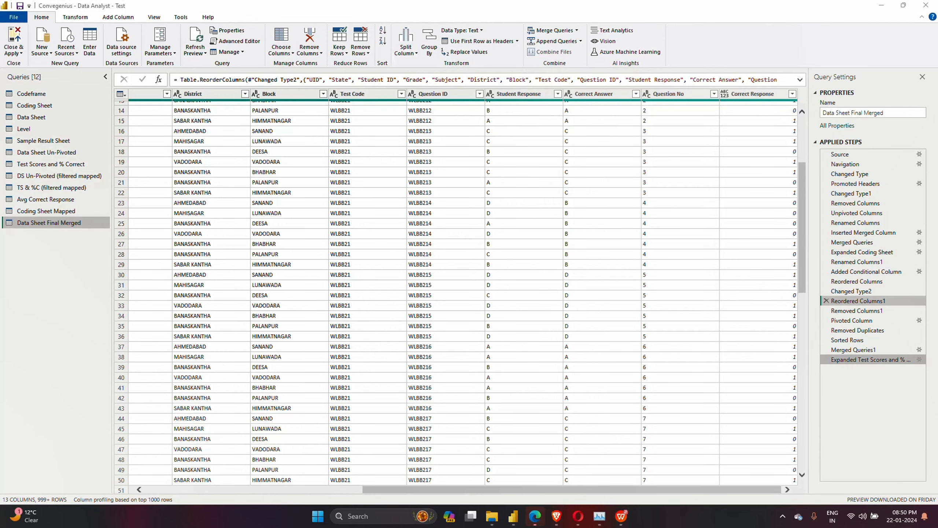
scroll(599, 208, up, 5)
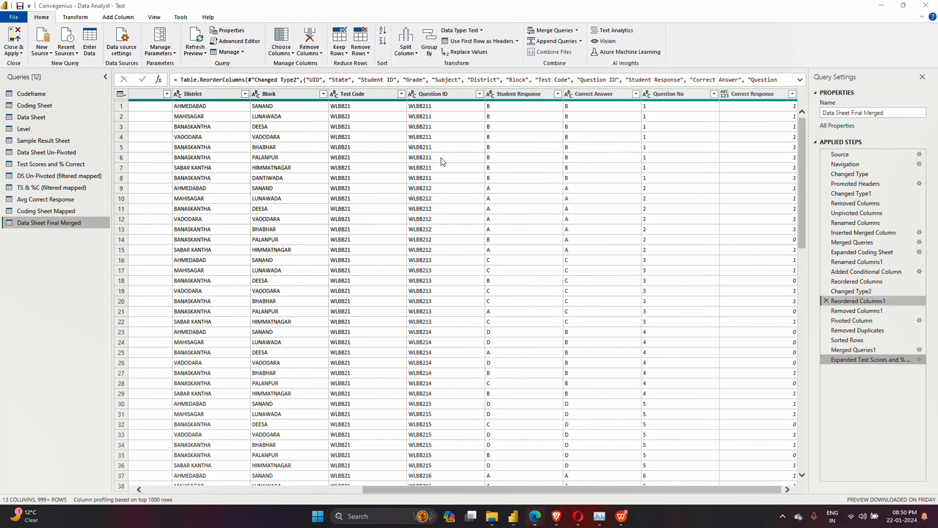
scroll(441, 158, down, 7)
scroll(442, 158, up, 7)
scroll(442, 158, down, 7)
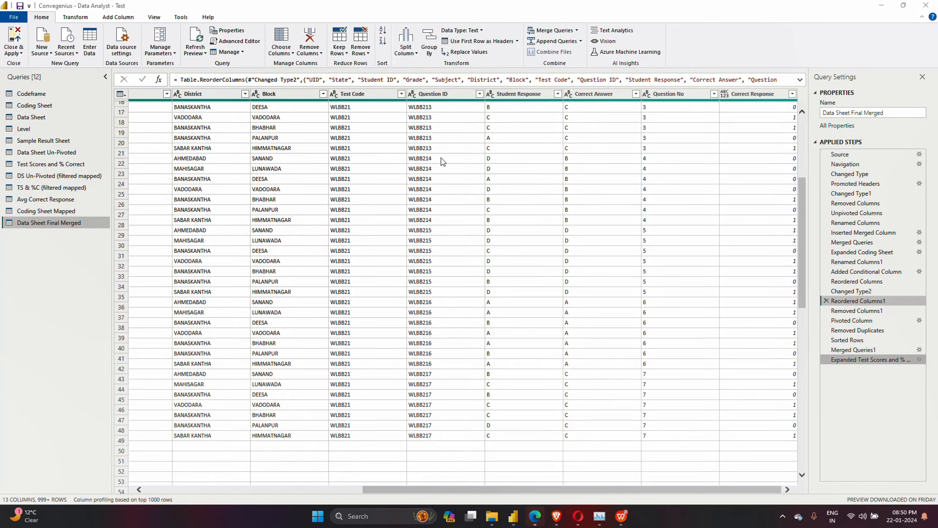
scroll(442, 158, up, 7)
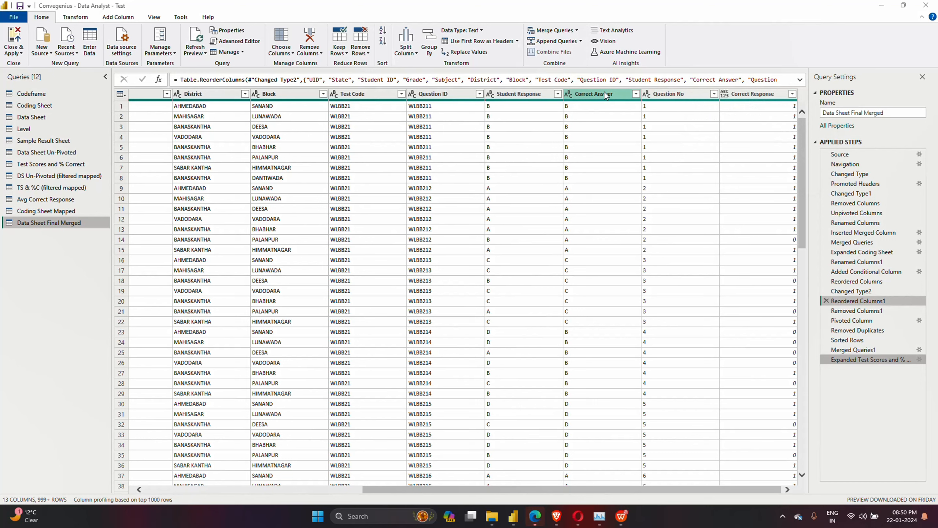
click(745, 106)
click(741, 97)
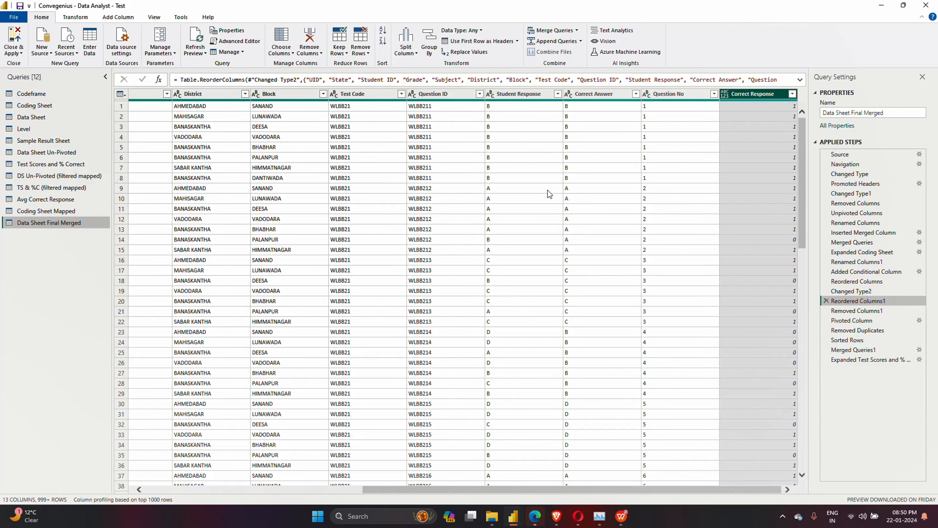
View the Sample Result Sheet query and examine its numbered question columns, checking two student scores for question 1
click(26, 137)
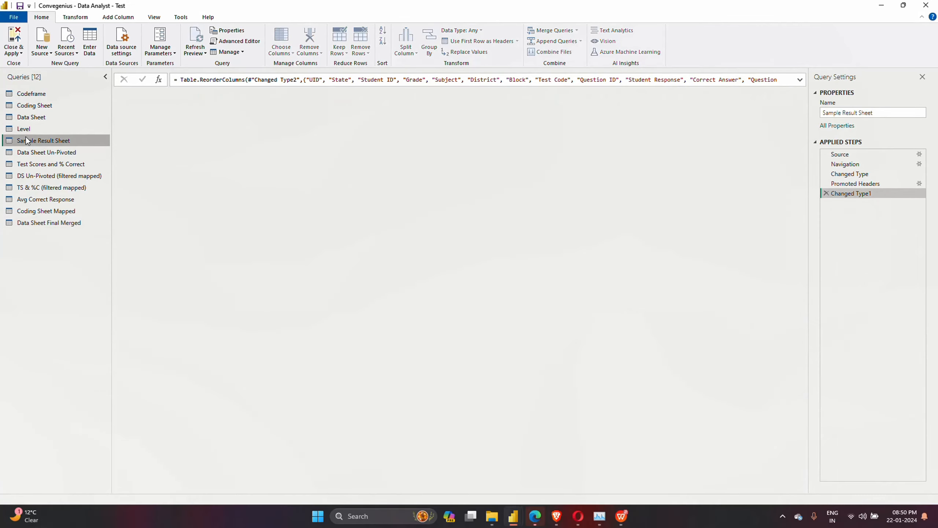
scroll(589, 209, right, 5)
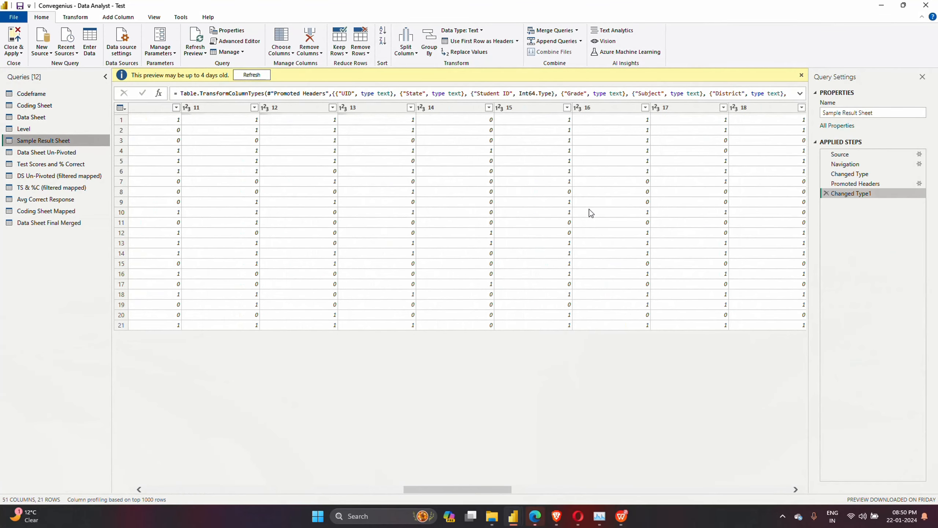
scroll(254, 216, left, 5)
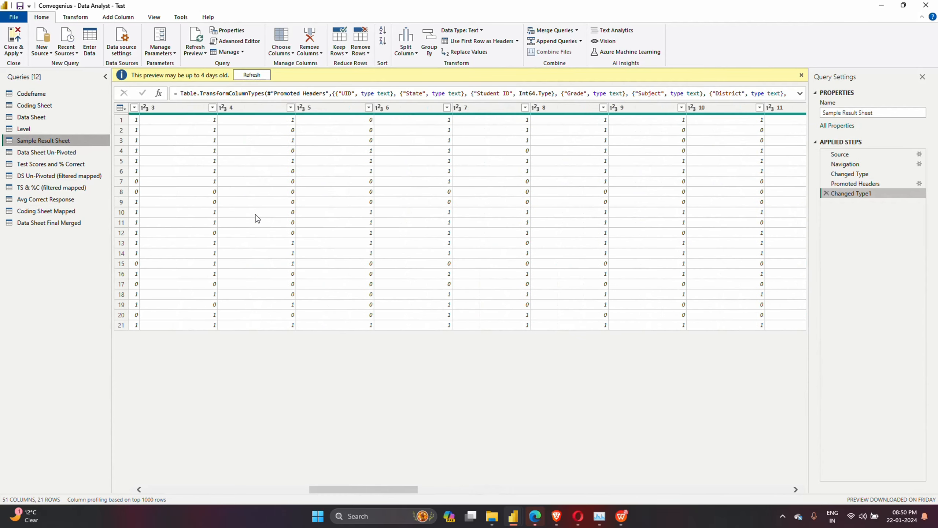
click(257, 218)
scroll(319, 172, left, 4)
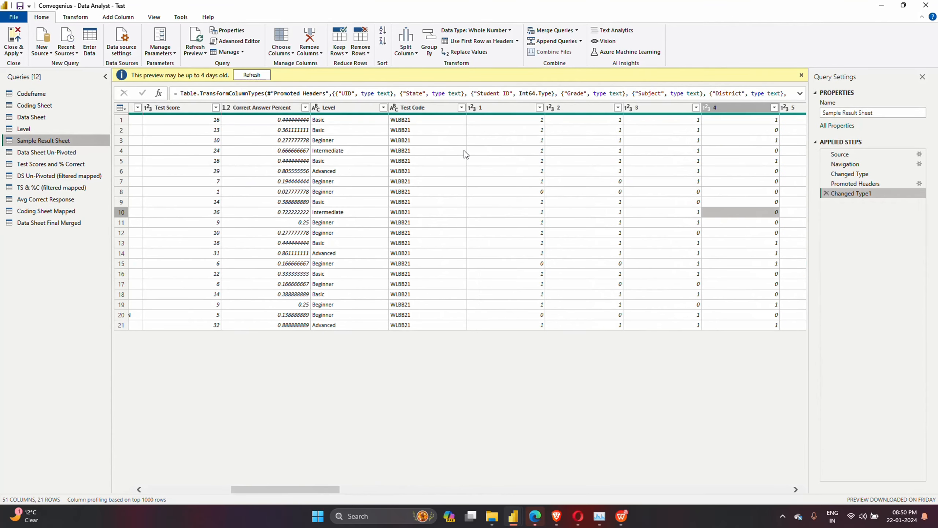
scroll(535, 148, right, 1)
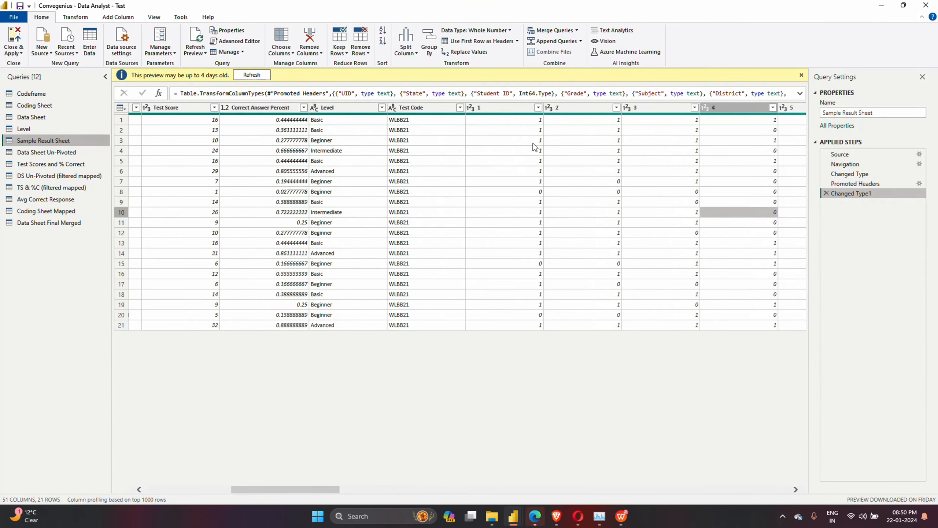
scroll(535, 147, right, 1)
click(517, 122)
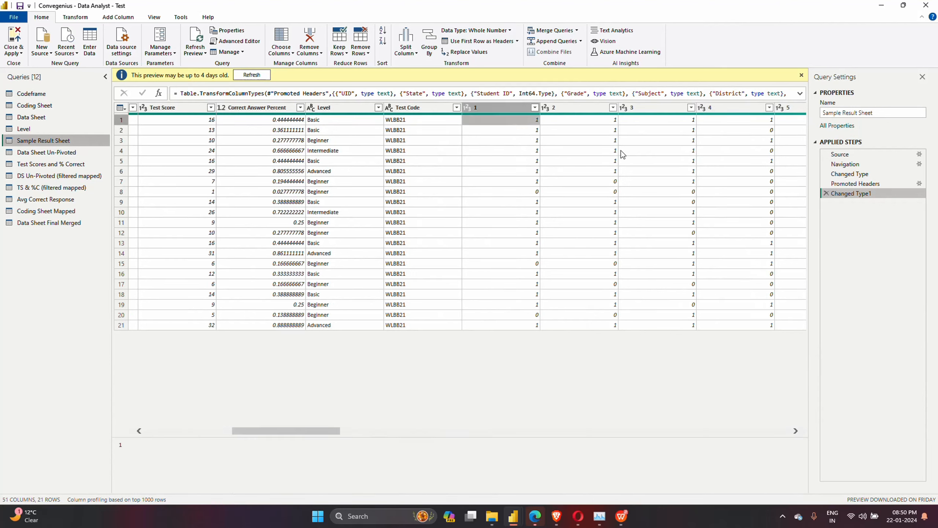
click(529, 192)
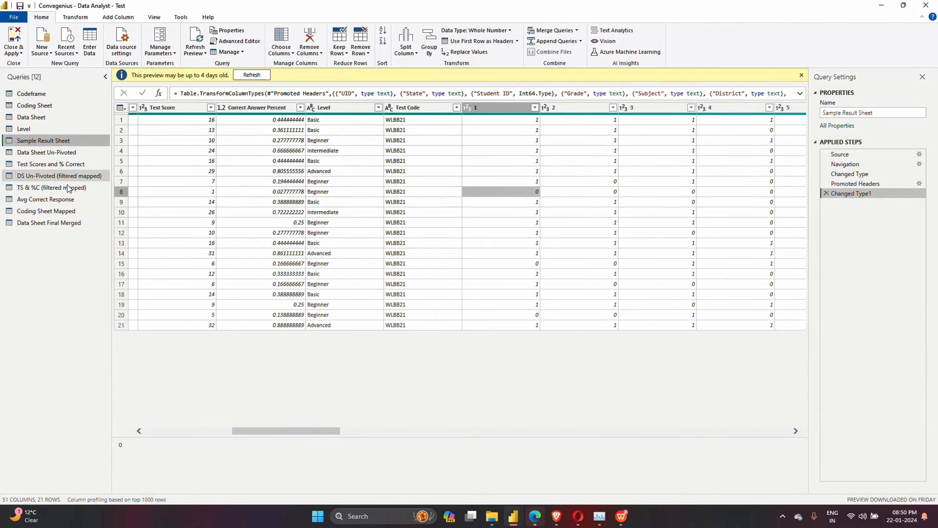
Return to Data Sheet Final Merged and compare its columns at the Reordered Columns1 and Removed Columns1 steps
click(63, 223)
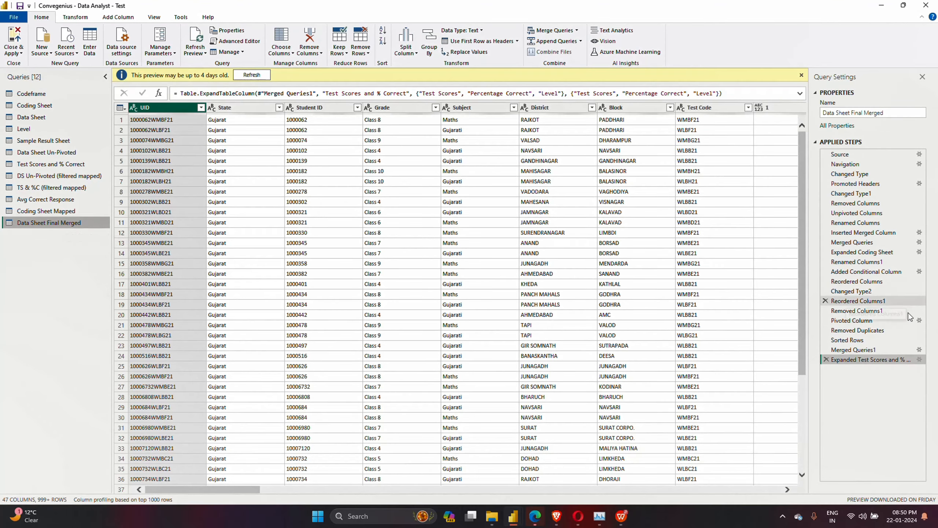
drag(910, 317, 879, 312)
click(873, 311)
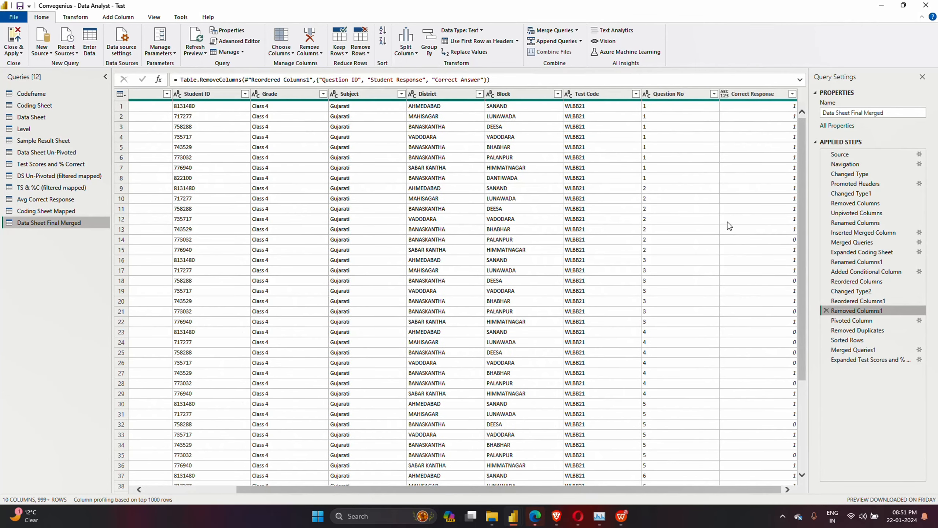
click(851, 302)
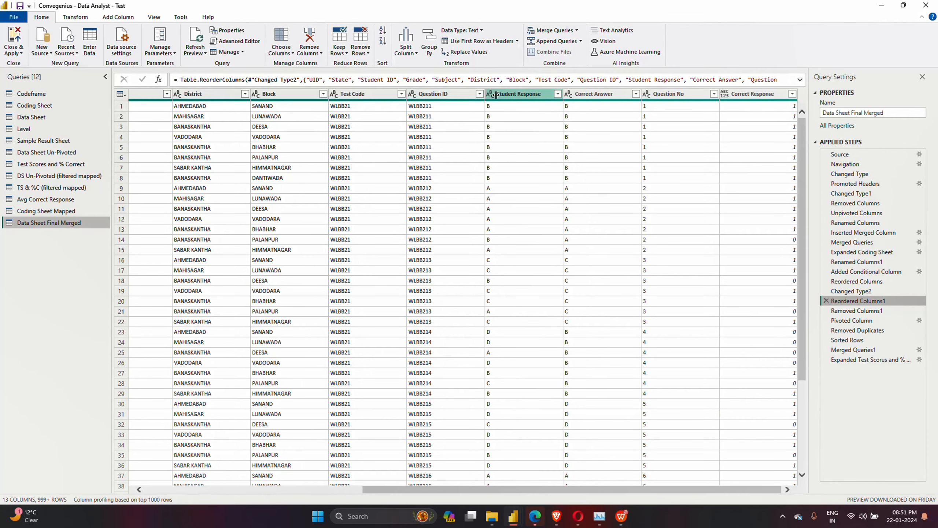
click(873, 312)
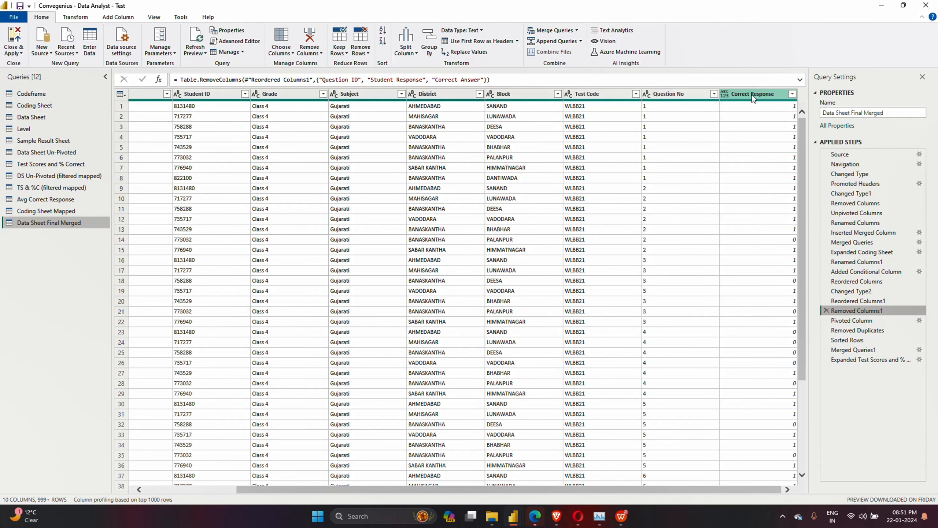
View the Pivoted Column step and follow the first student's scores across question columns 1 to 36
click(864, 320)
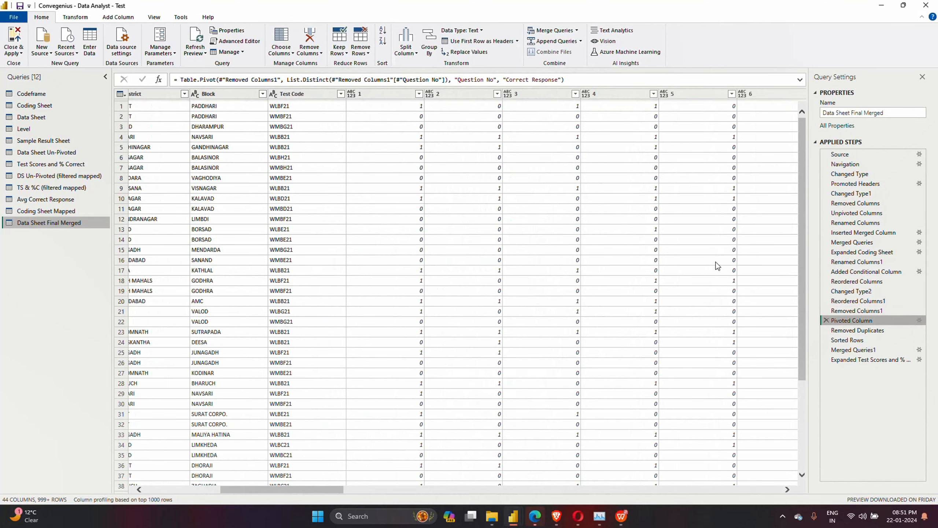
click(390, 107)
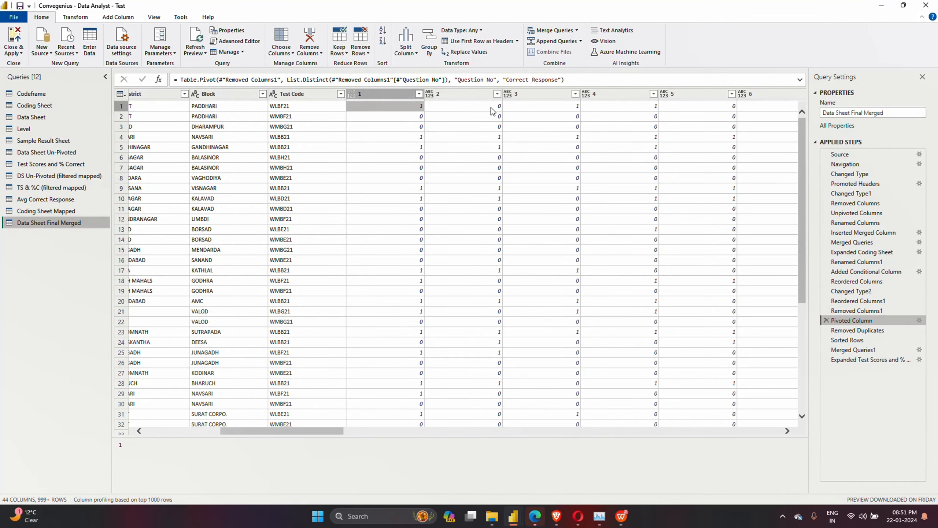
key(Right)
key(Right)
key(Right)
key(Right)
key(Right)
key(Right)
key(Right)
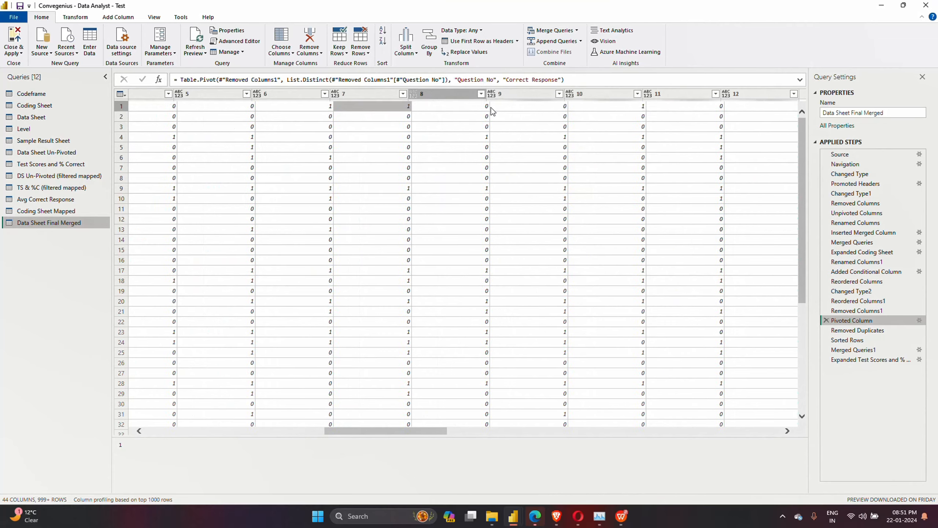
key(Right)
key(Right)
key(Right)
key(Right)
key(Right)
key(Right)
key(Right)
key(Right)
key(Right)
key(Right)
key(Right)
key(Right)
key(Right)
key(Right)
key(Right)
key(Right)
key(Right)
key(Right)
key(Right)
key(Right)
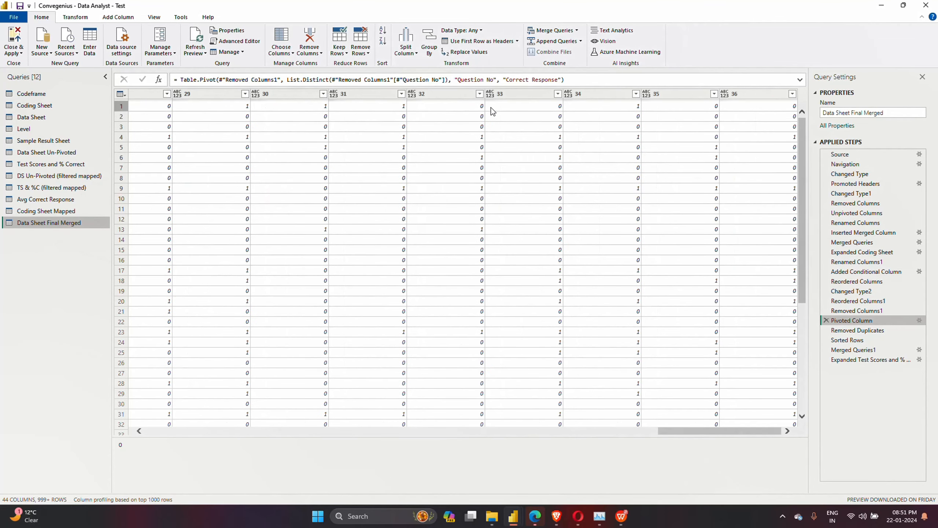
scroll(486, 247, left, 20)
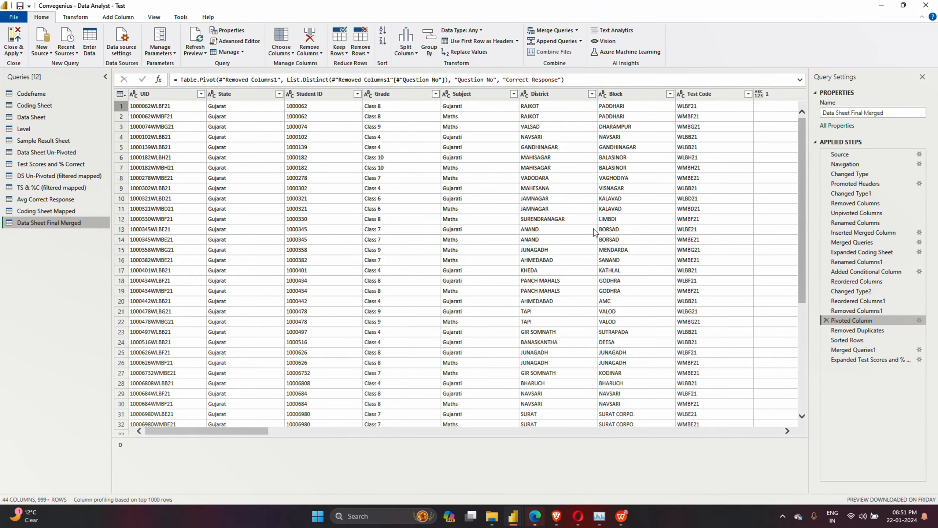
View the Removed Duplicates, Sorted Rows and Merged Queries1 steps of Data Sheet Final Merged in order
click(879, 331)
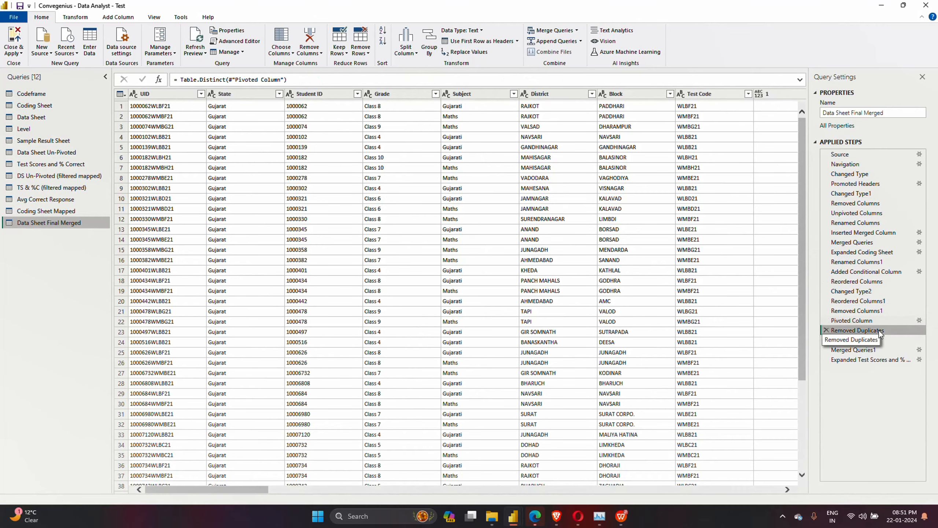
scroll(621, 242, right, 20)
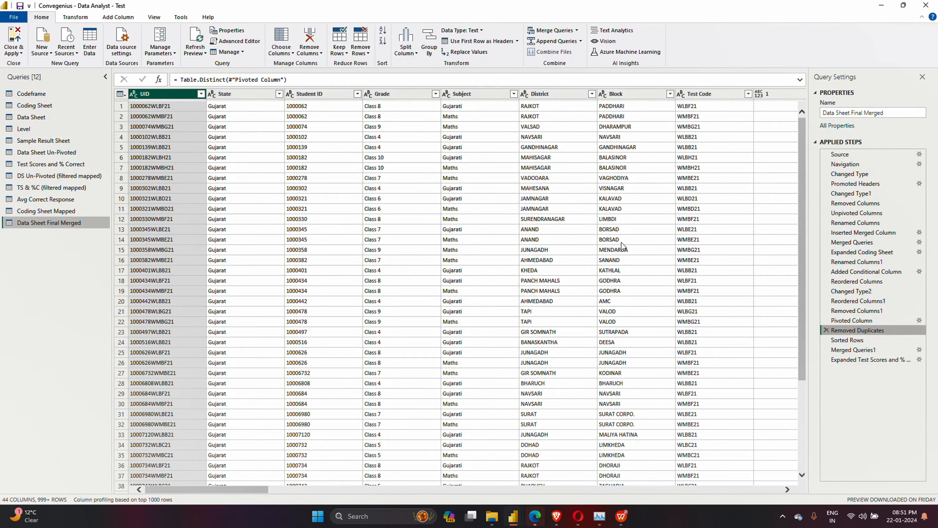
click(853, 343)
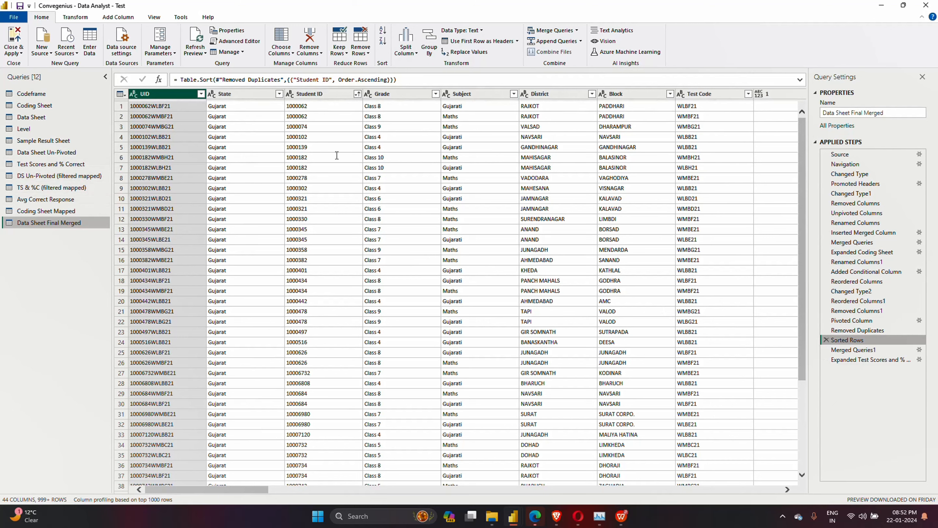
click(861, 351)
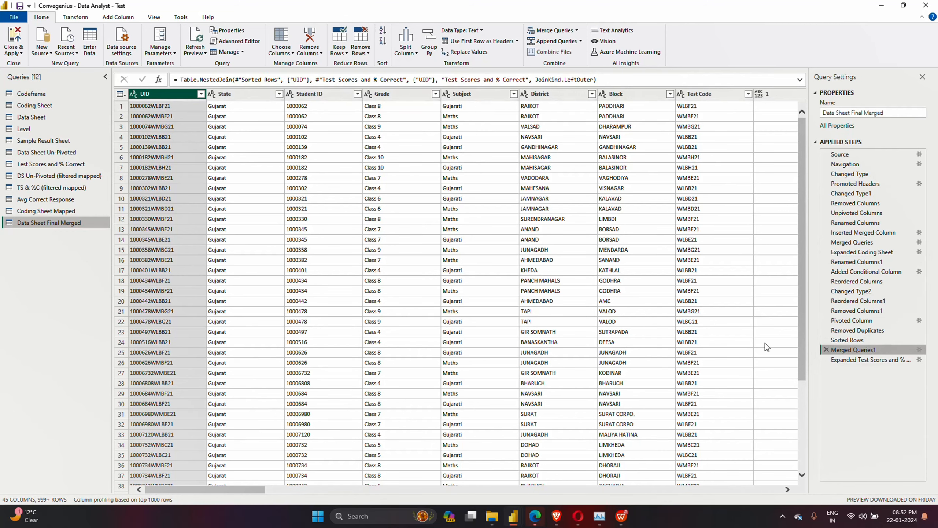
View the Test Scores column at the Expanded Test Scores and % Correct step and compare the Test Scores and % Correct query with its filtered version
click(874, 361)
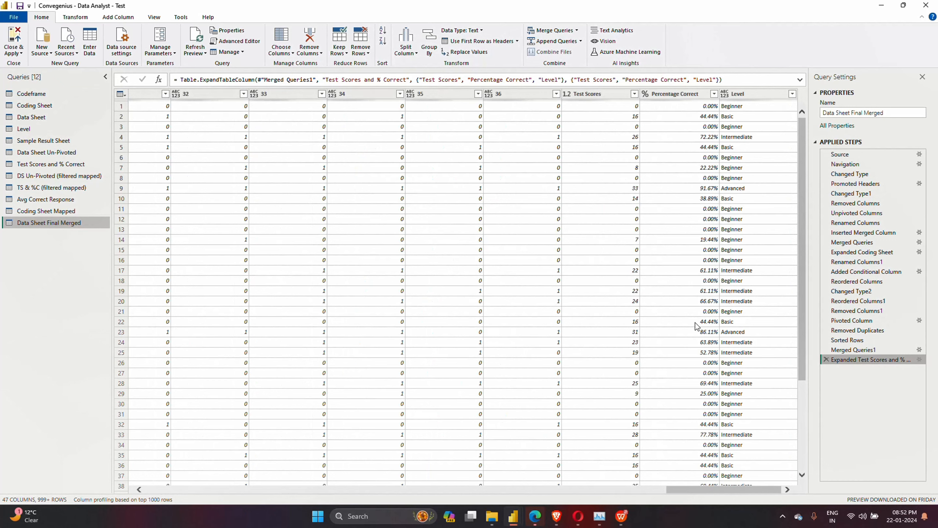
click(588, 102)
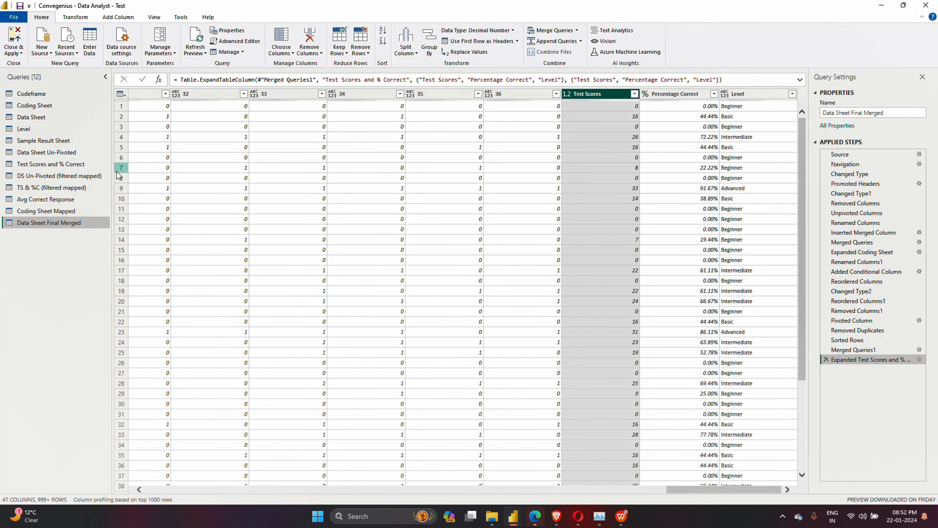
click(72, 166)
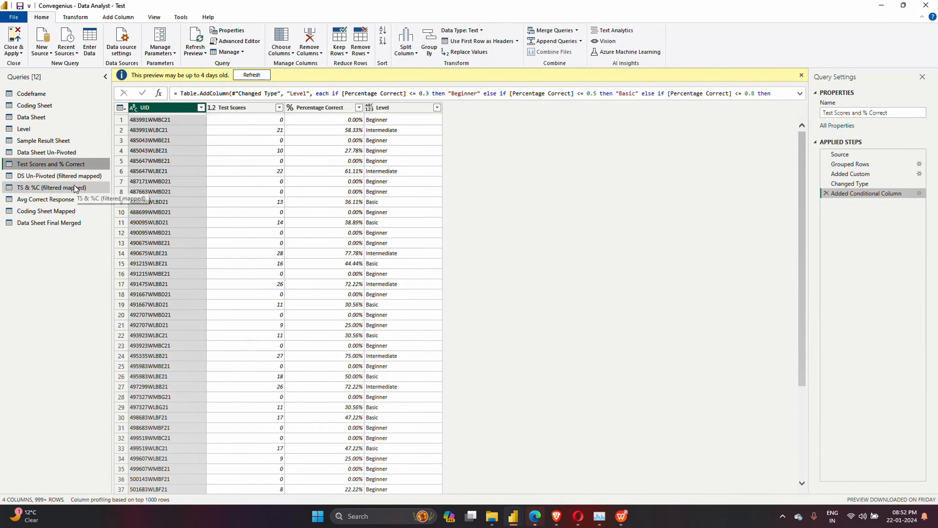
click(75, 188)
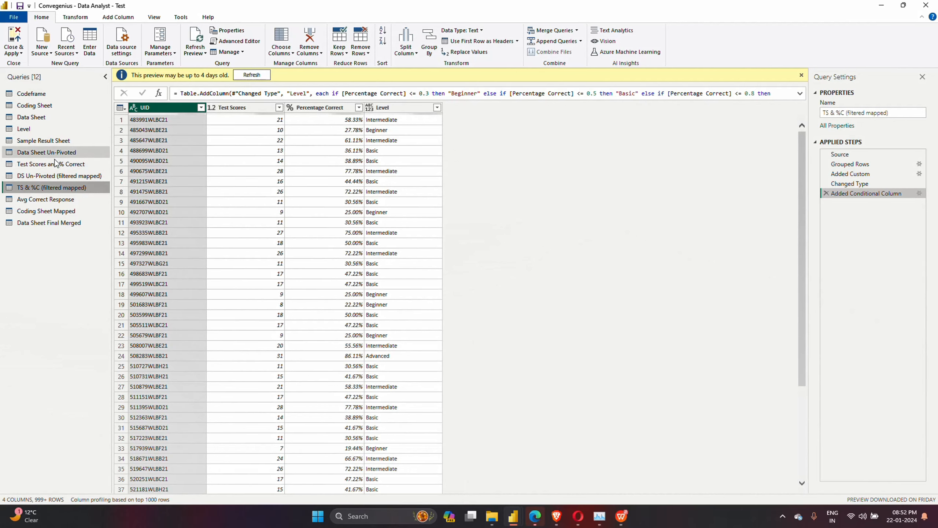
click(54, 164)
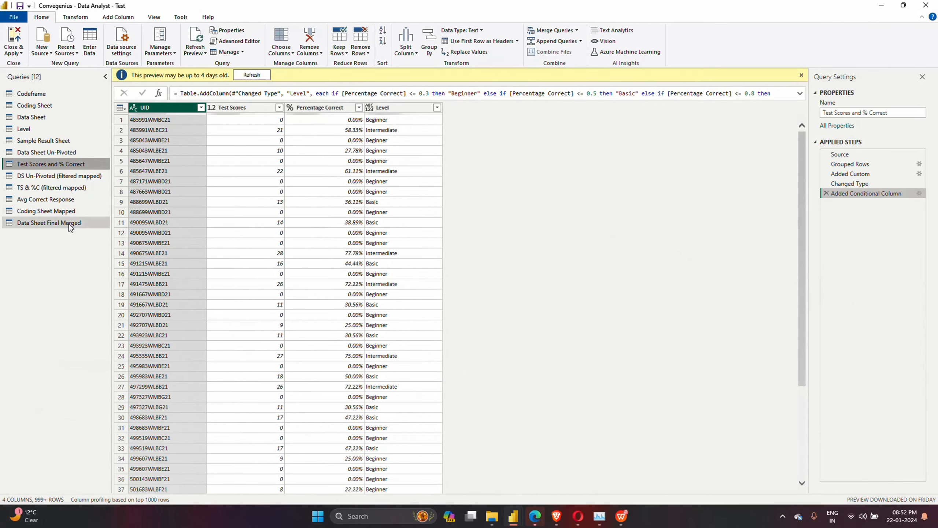
Return to Data Sheet Final Merged and review its columns from UID through questions 1 to 36 to Test Scores, Percentage Correct and Level
click(70, 224)
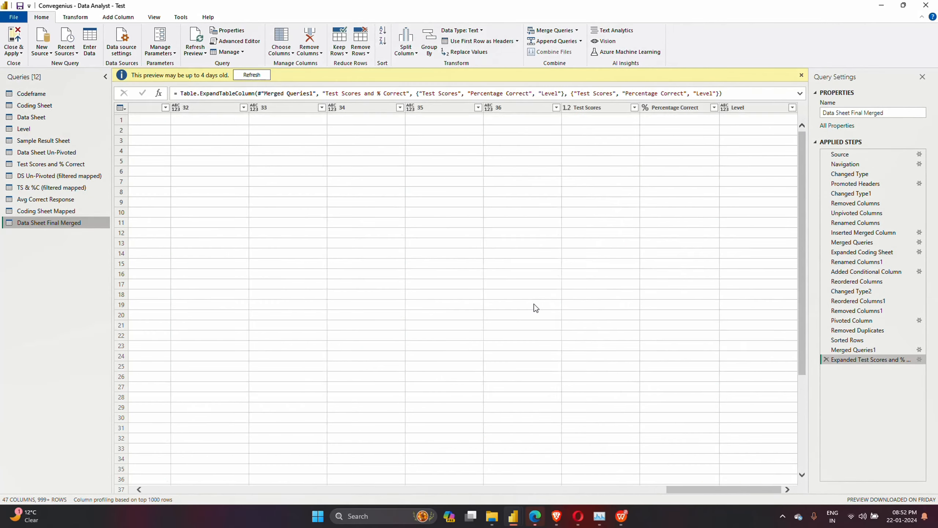
scroll(422, 173, left, 3)
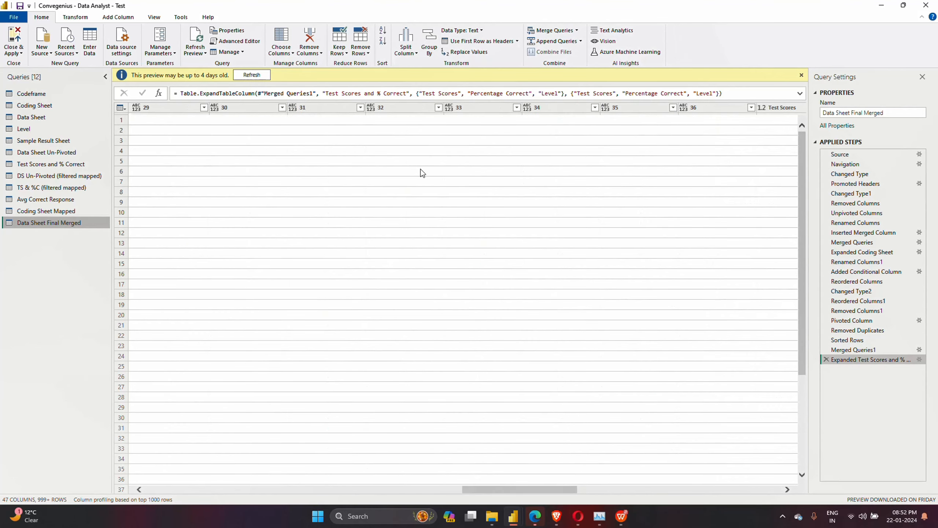
scroll(423, 173, left, 10)
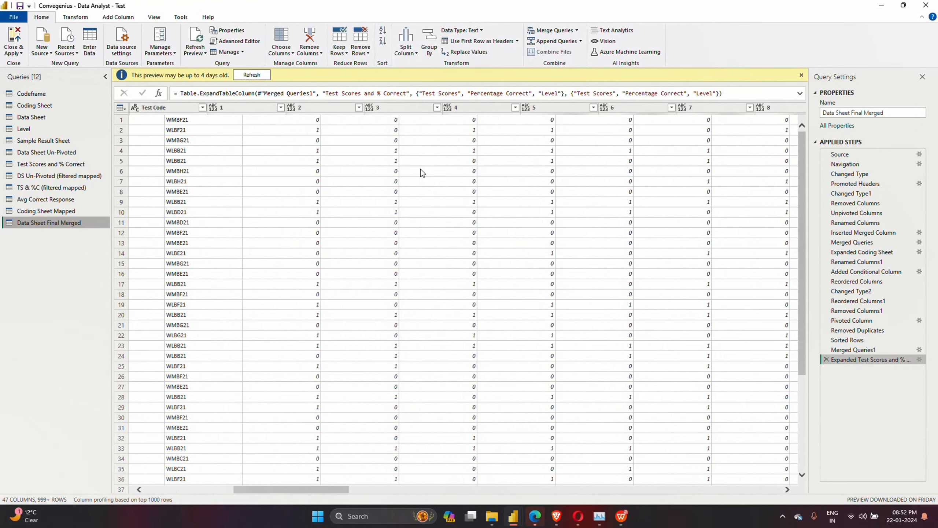
scroll(422, 173, left, 4)
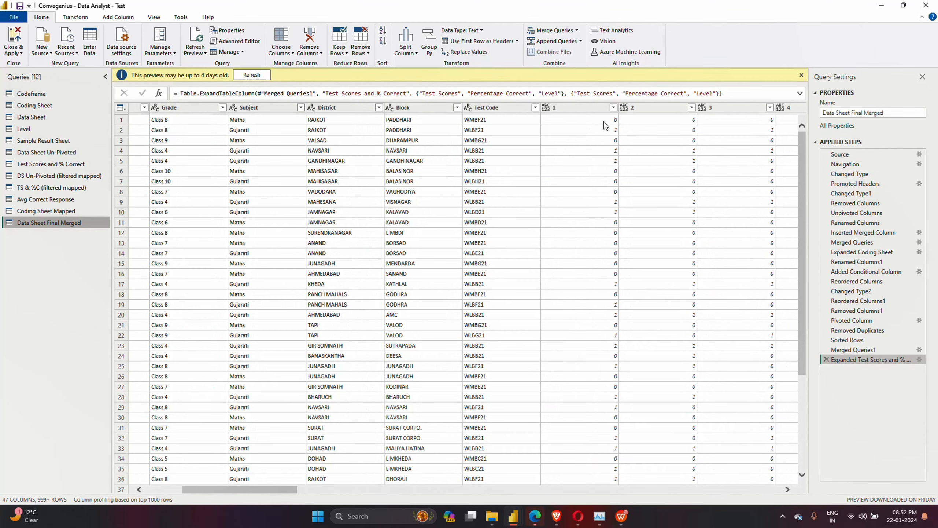
scroll(500, 161, left, 3)
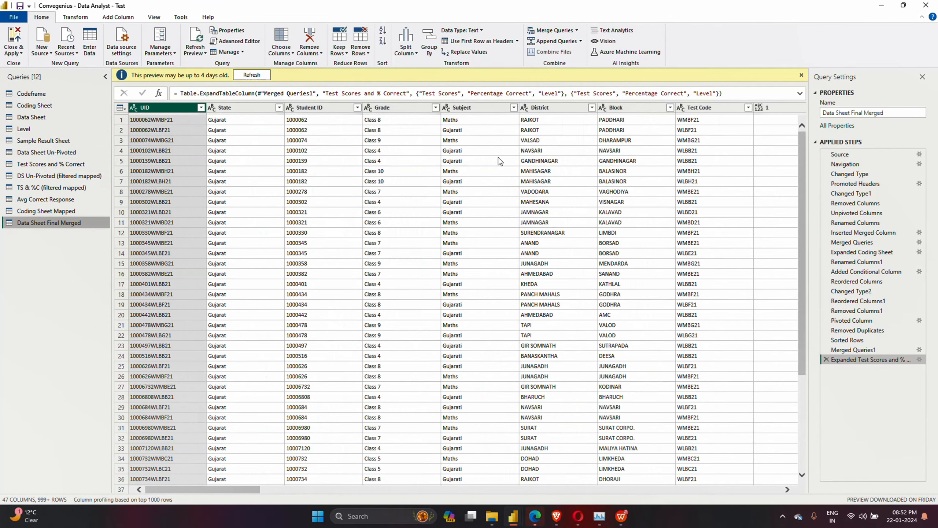
scroll(499, 159, right, 5)
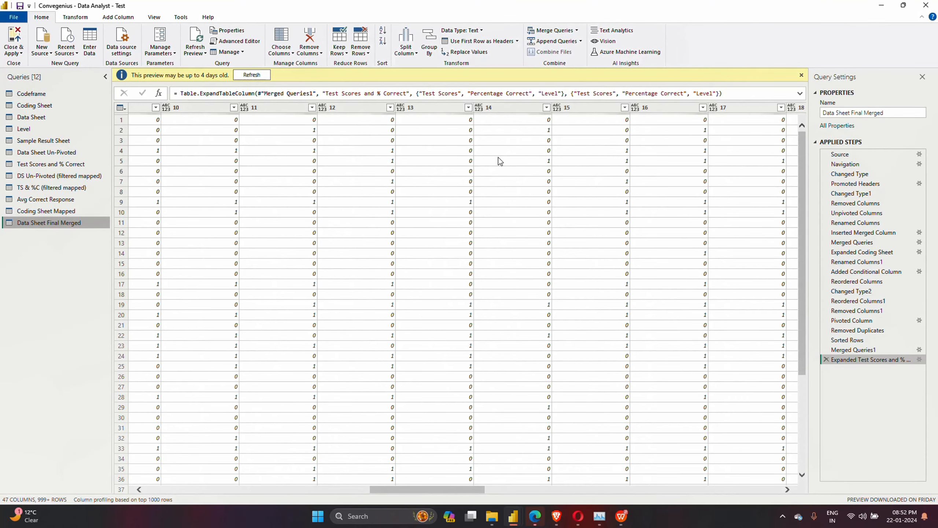
scroll(499, 162, right, 8)
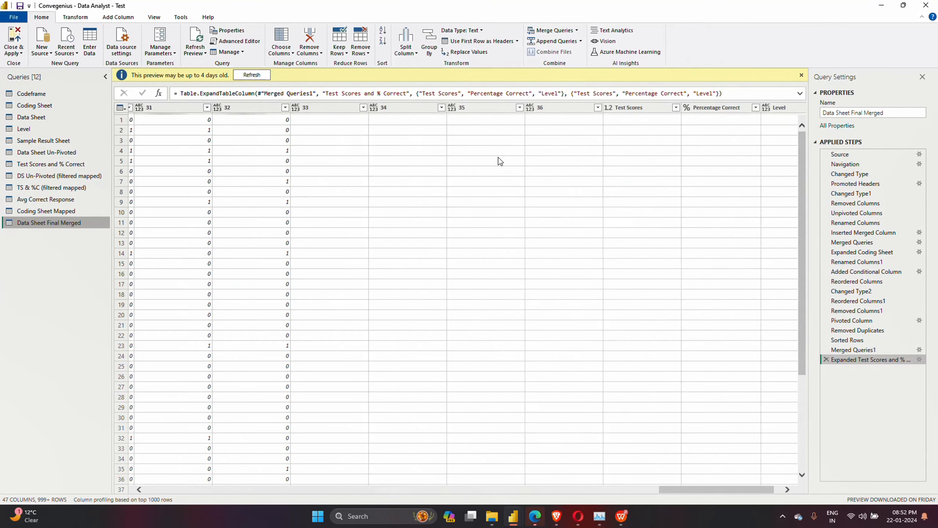
scroll(499, 157, right, 1)
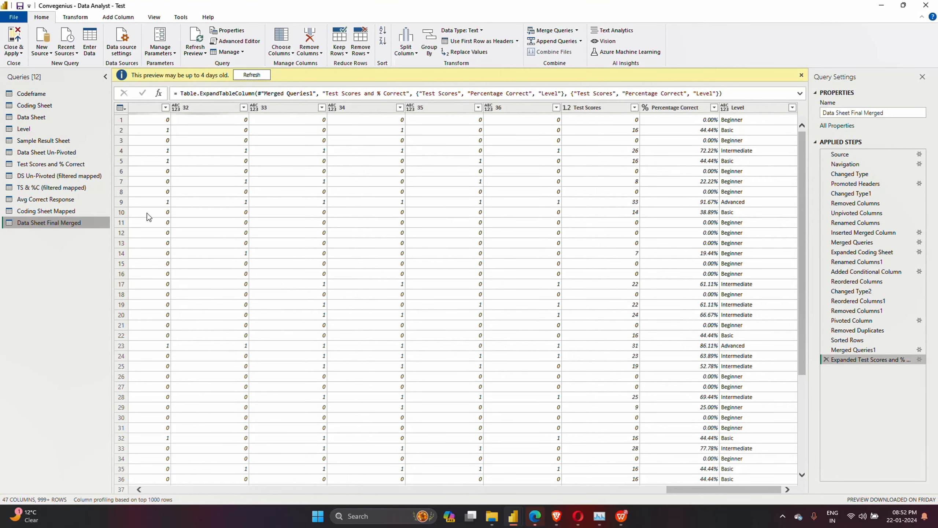
Review the Sample Result Sheet columns from question 40 back to UID for comparison and return to Data Sheet Final Merged
click(54, 140)
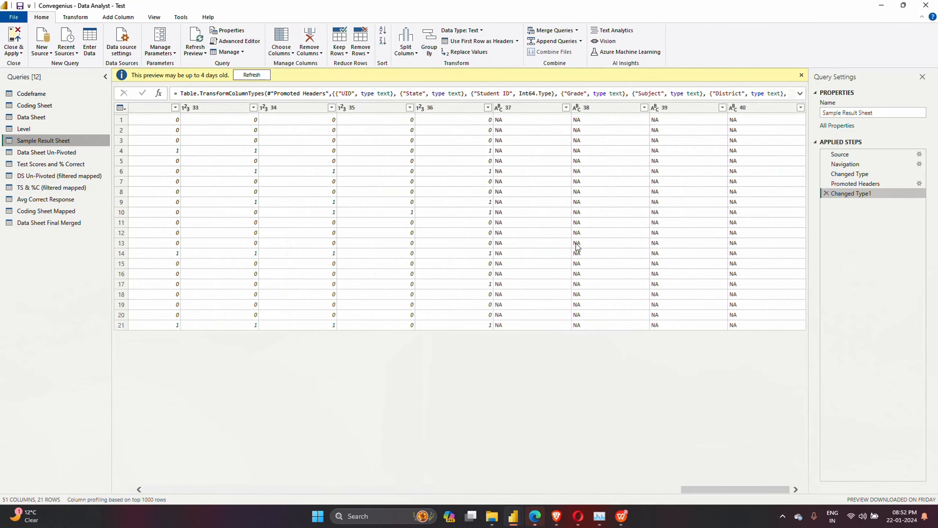
scroll(577, 247, left, 8)
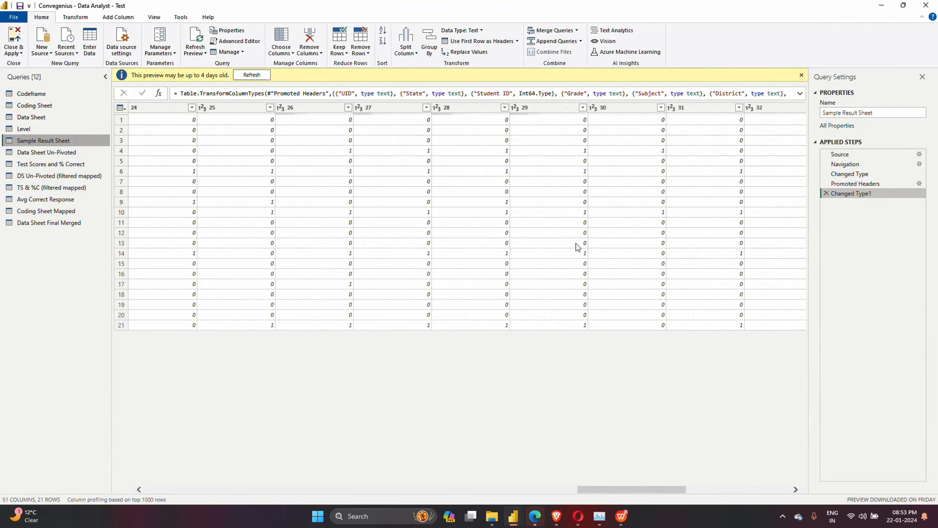
scroll(576, 244, left, 15)
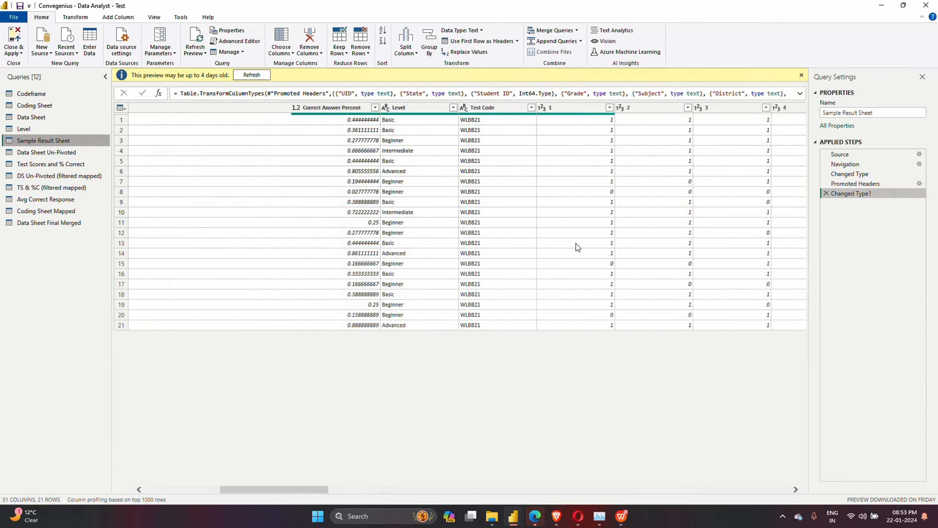
scroll(577, 244, left, 8)
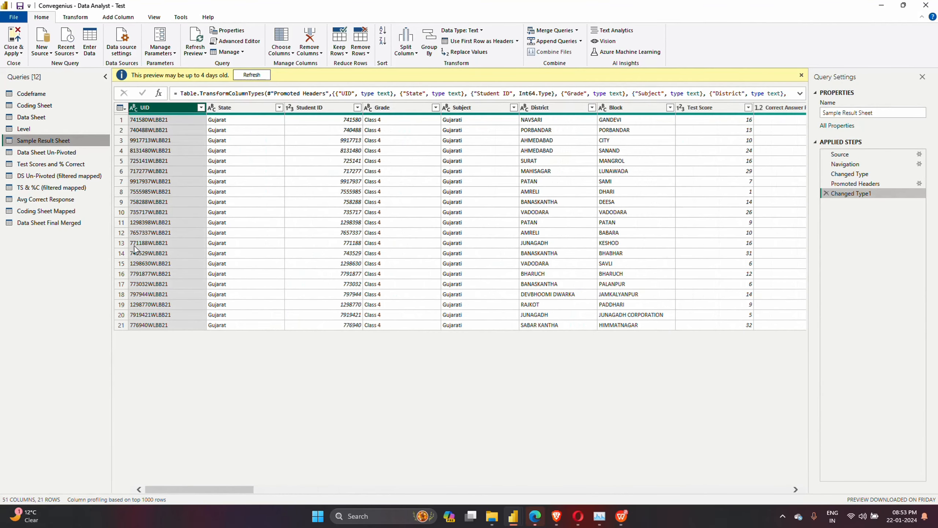
click(44, 222)
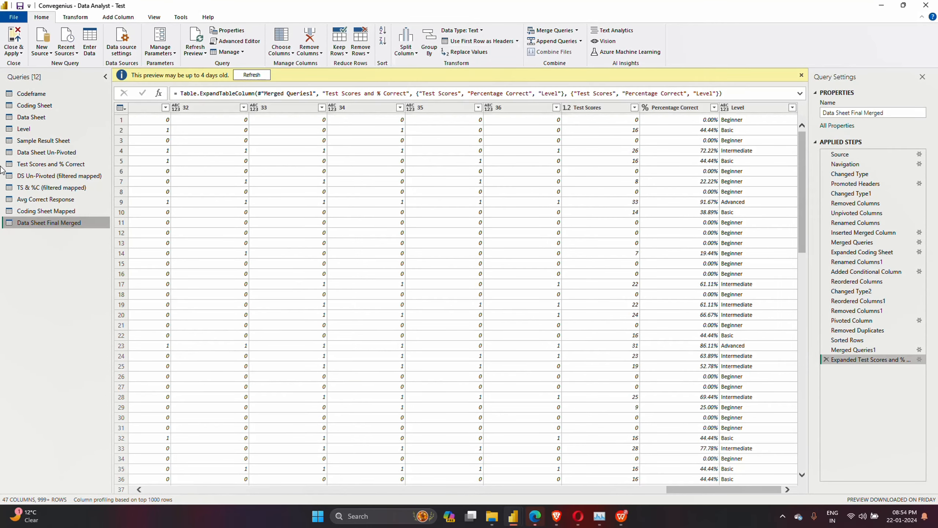
Delete the Codeframe query and confirm its removal
click(45, 94)
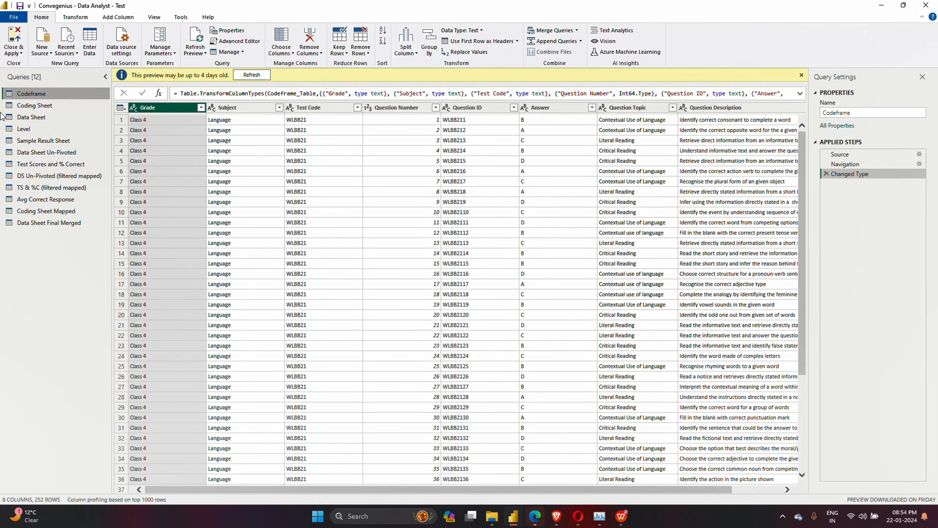
right_click(30, 94)
click(74, 125)
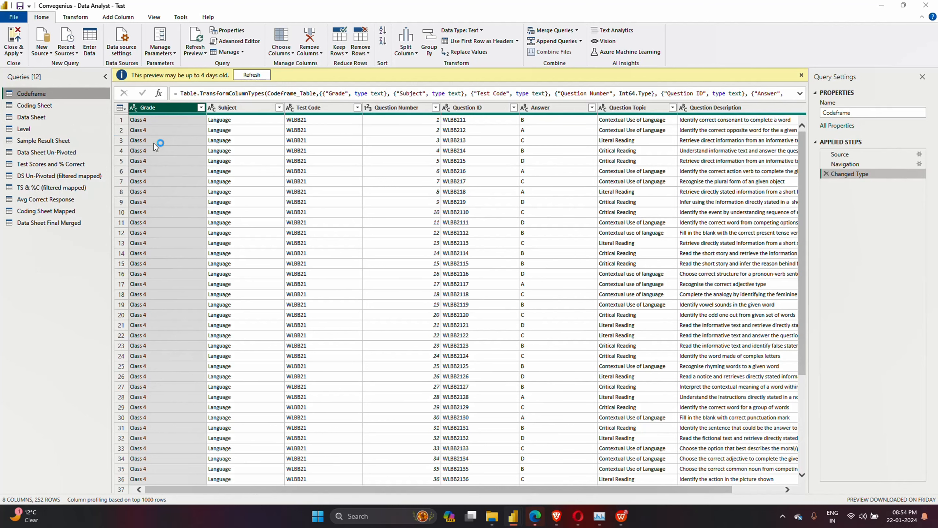
click(511, 276)
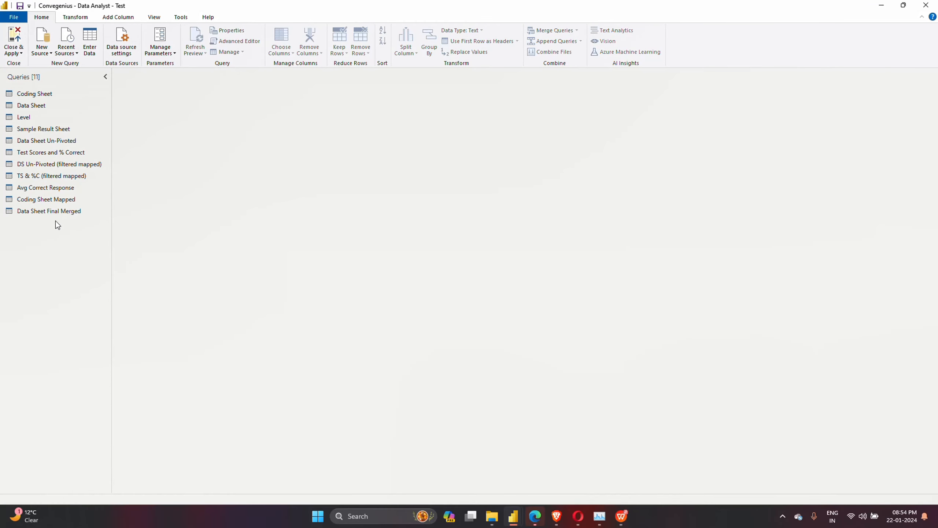
Close the query editor, apply the pending changes to the model and show the report view
click(14, 31)
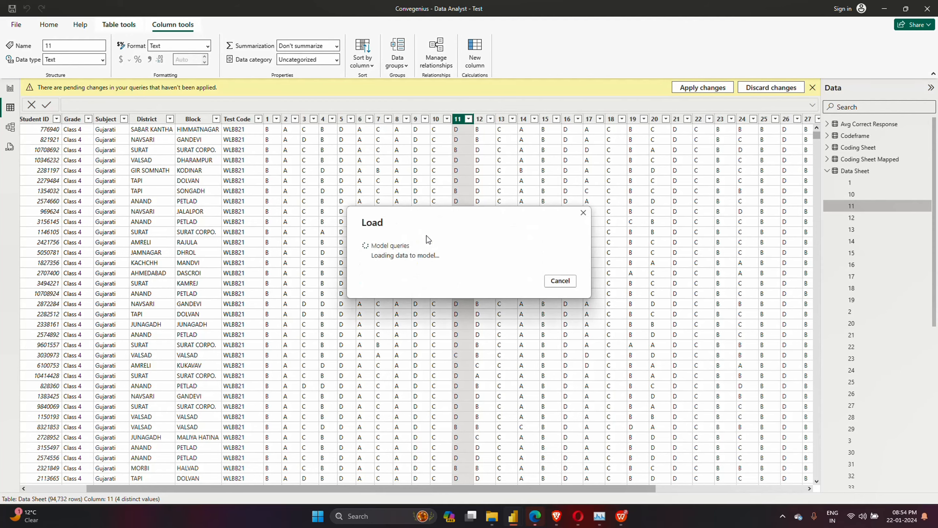
click(5, 91)
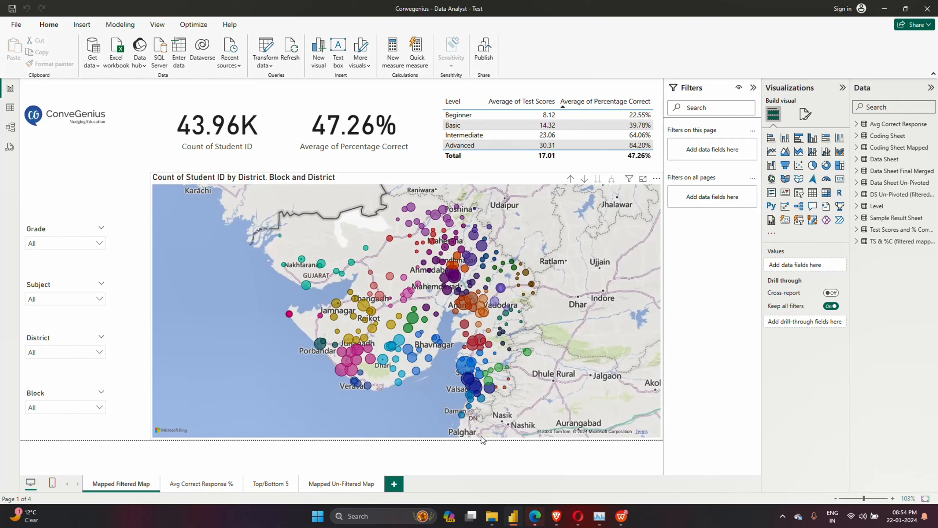
Switch to the assignment PDF in WPS and read the dataset description, the data analysis and visualization tasks, and the submission instructions
click(621, 517)
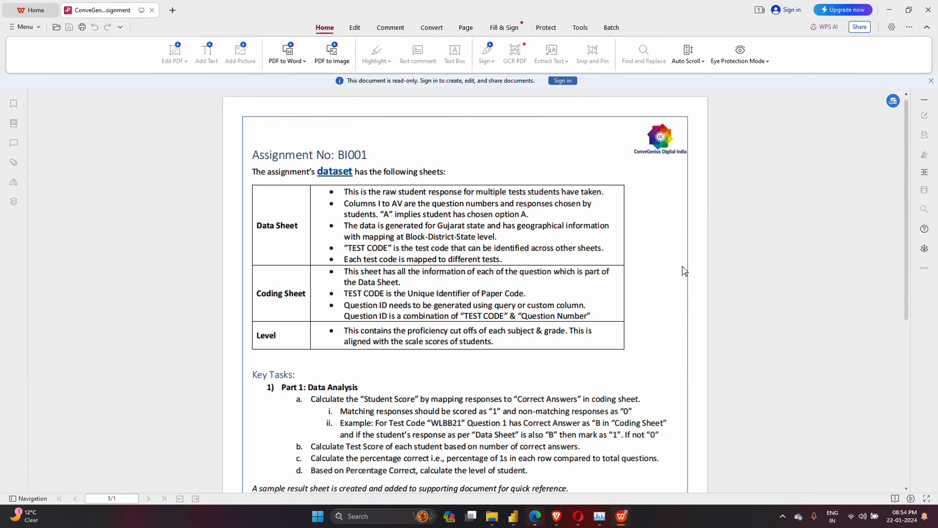
scroll(683, 267, down, 3)
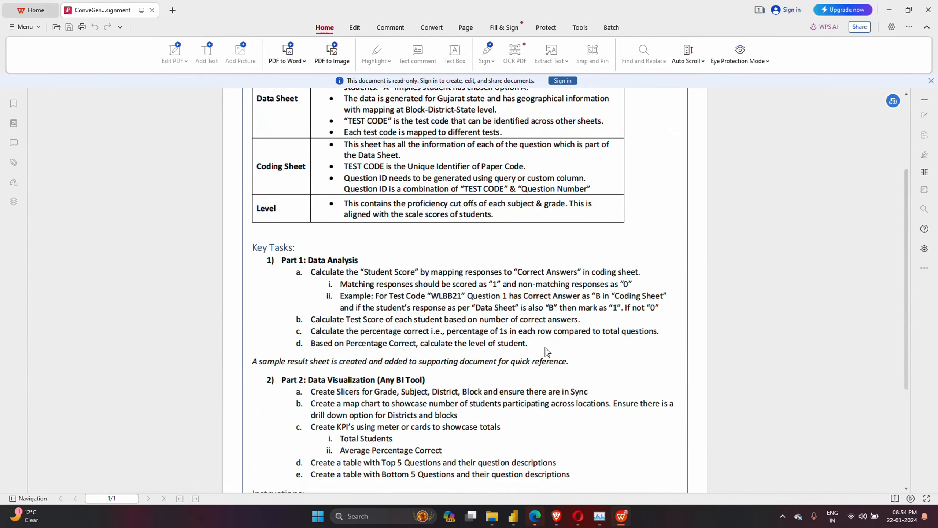
scroll(545, 348, down, 2)
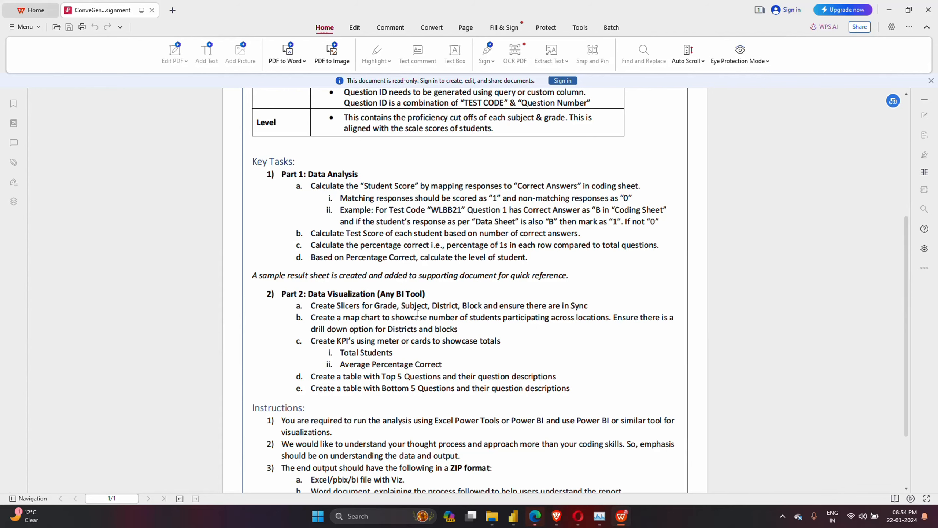
scroll(418, 314, up, 5)
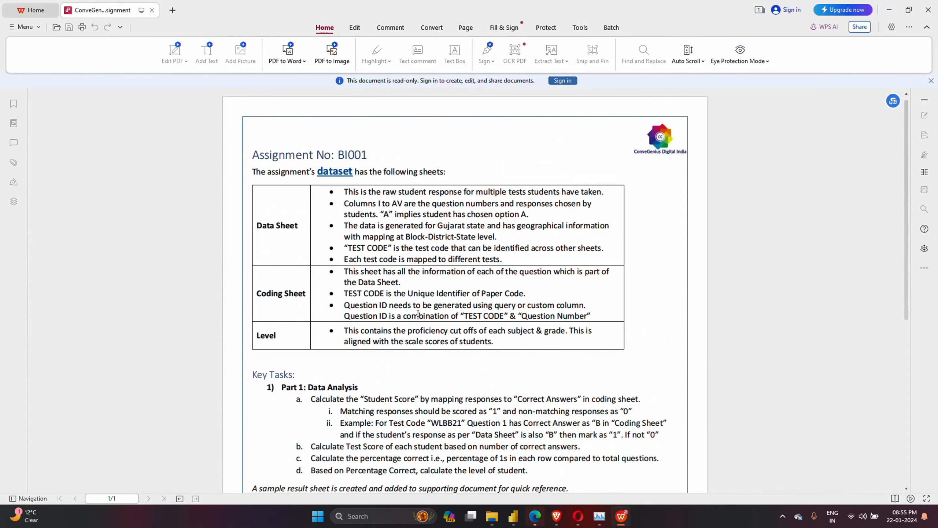
scroll(418, 314, down, 6)
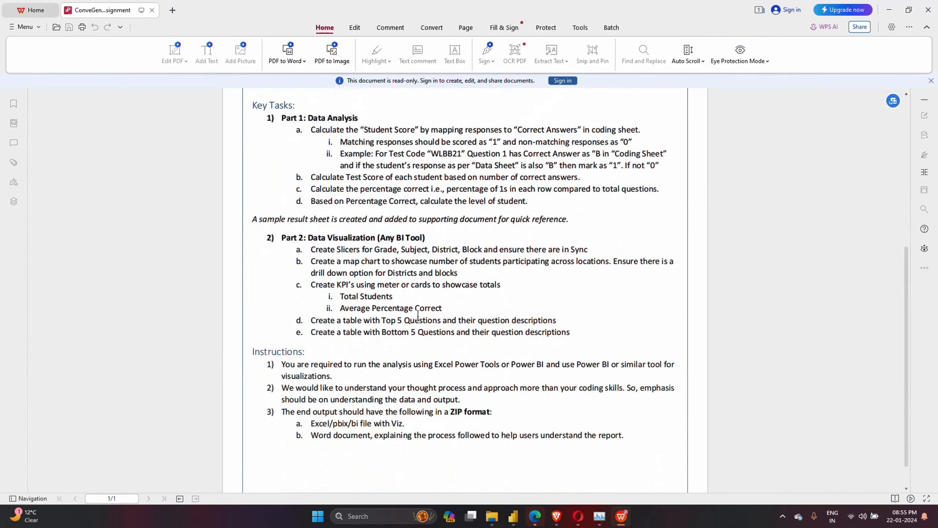
scroll(418, 314, up, 6)
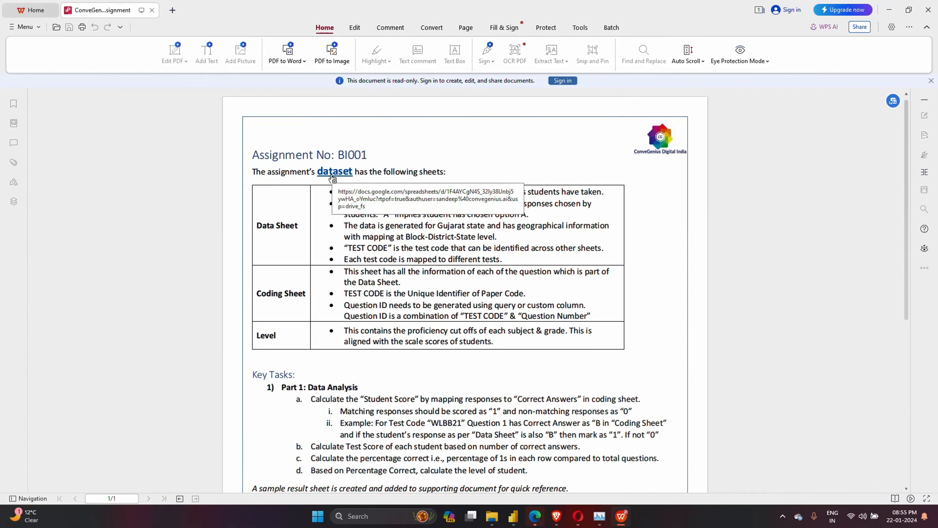
scroll(506, 407, down, 7)
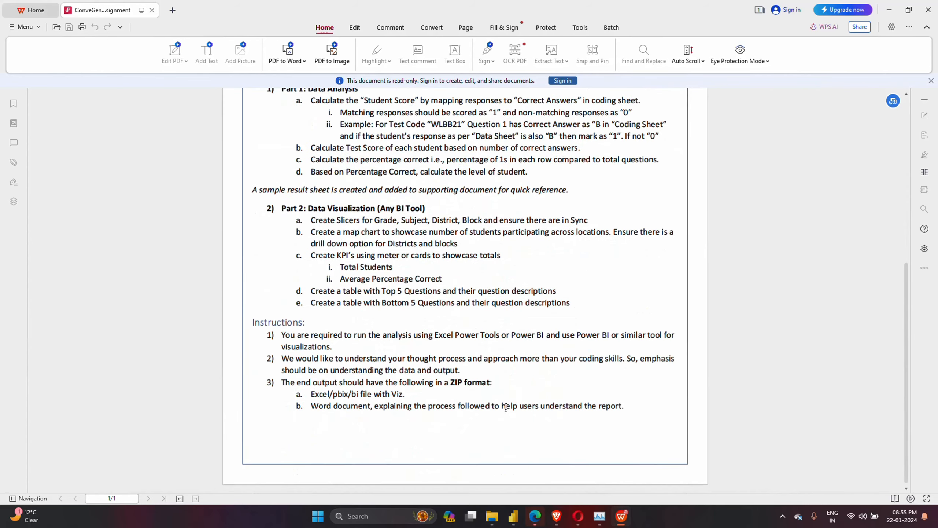
scroll(506, 407, up, 7)
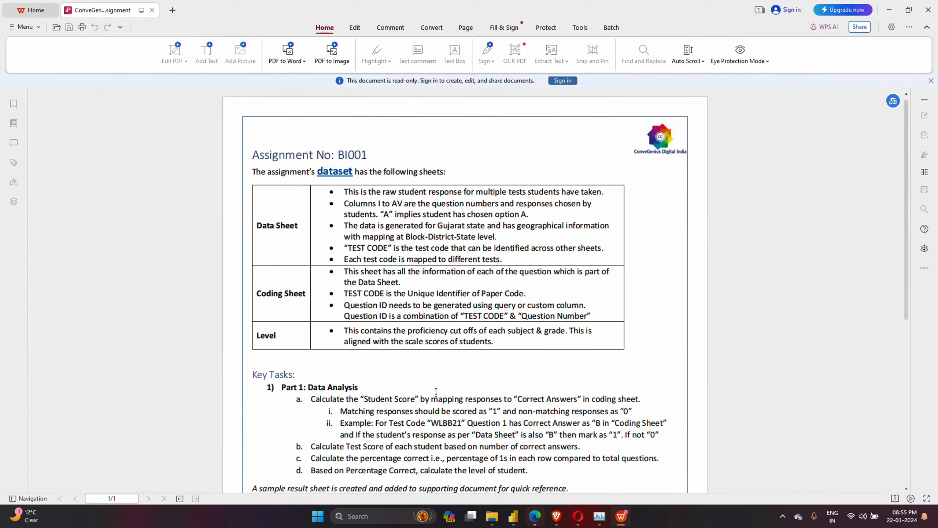
scroll(462, 337, down, 7)
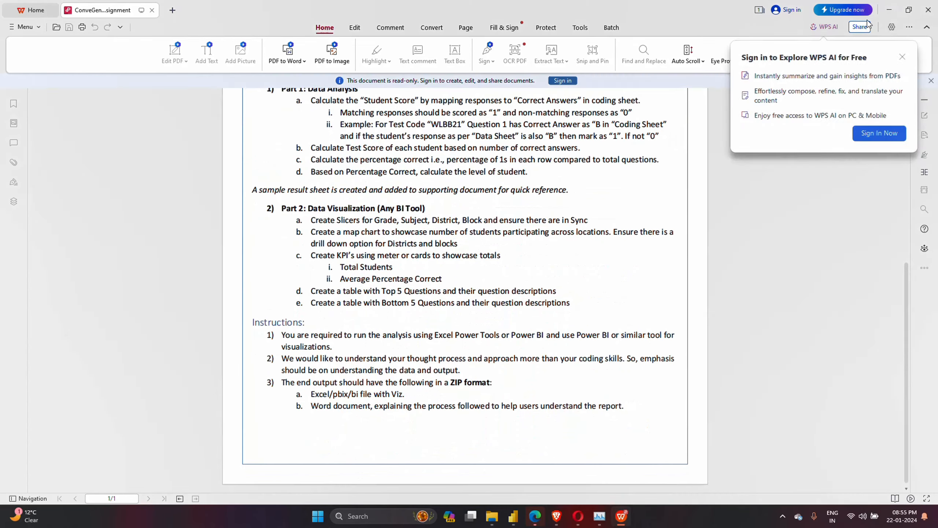
Return to the Power BI report and inspect the fields behind the student count card, the average percentage card and the level table
click(890, 10)
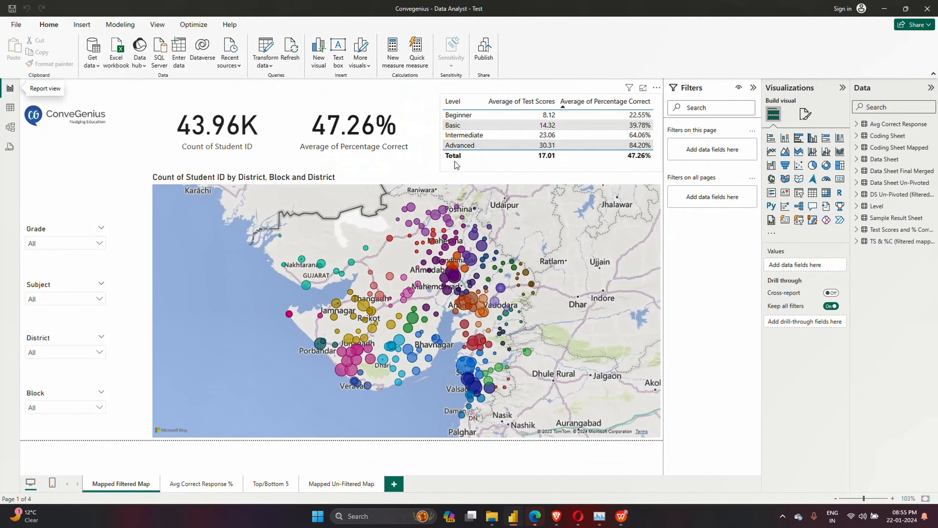
click(217, 130)
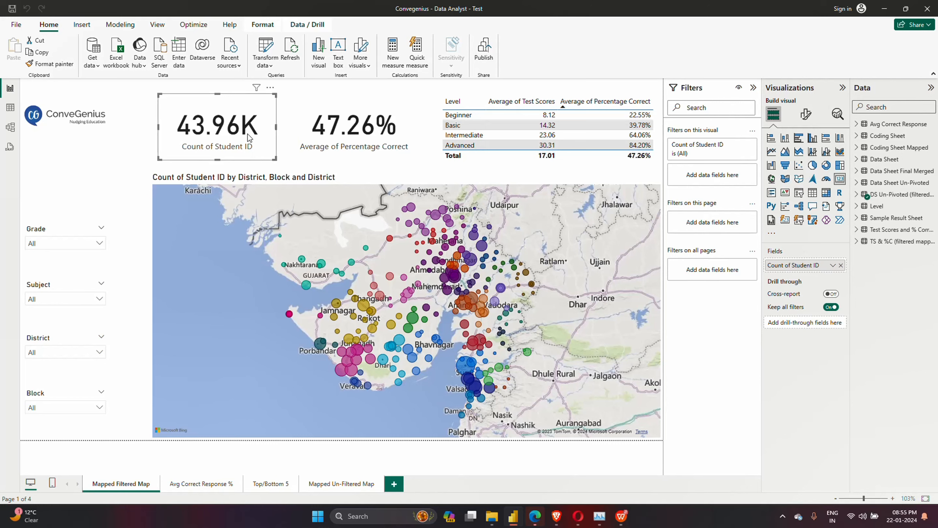
click(358, 128)
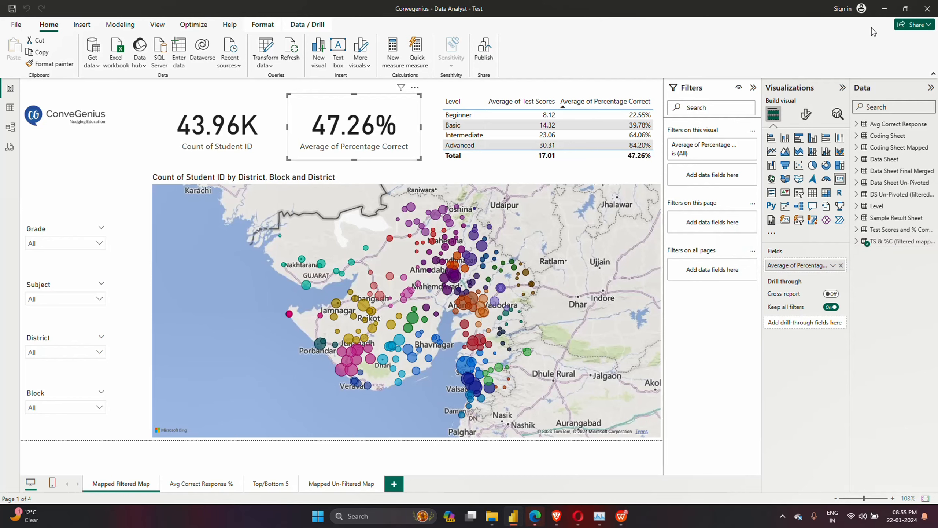
click(537, 171)
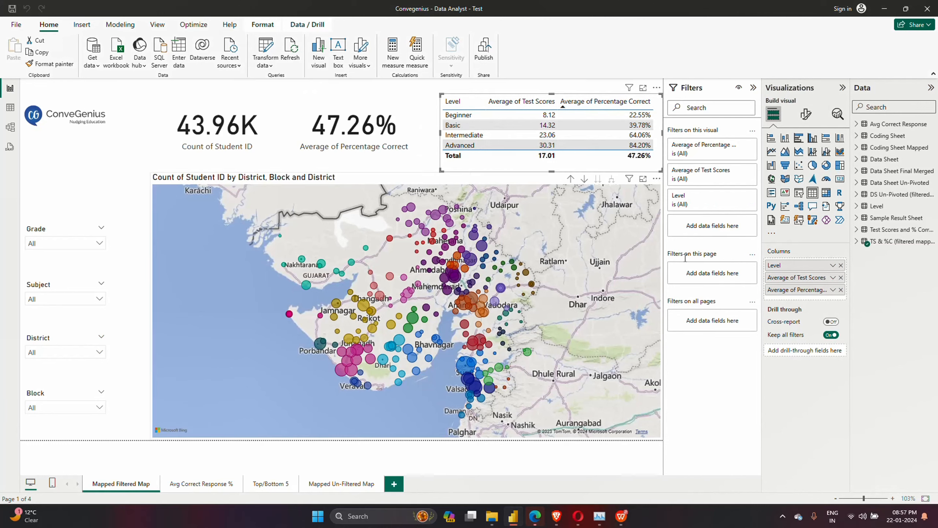
Expand the fields of TS & %C (filtered mapped) and view that table's rows in the table view
click(856, 242)
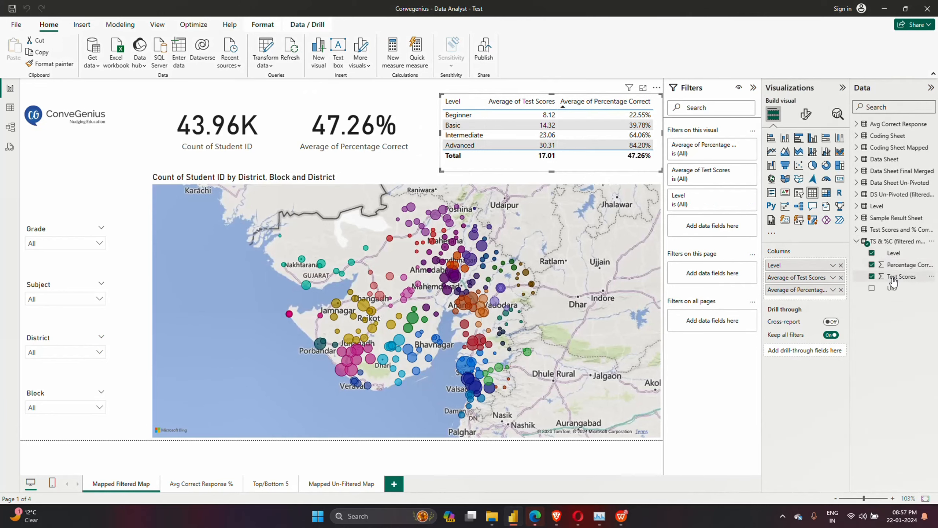
click(9, 107)
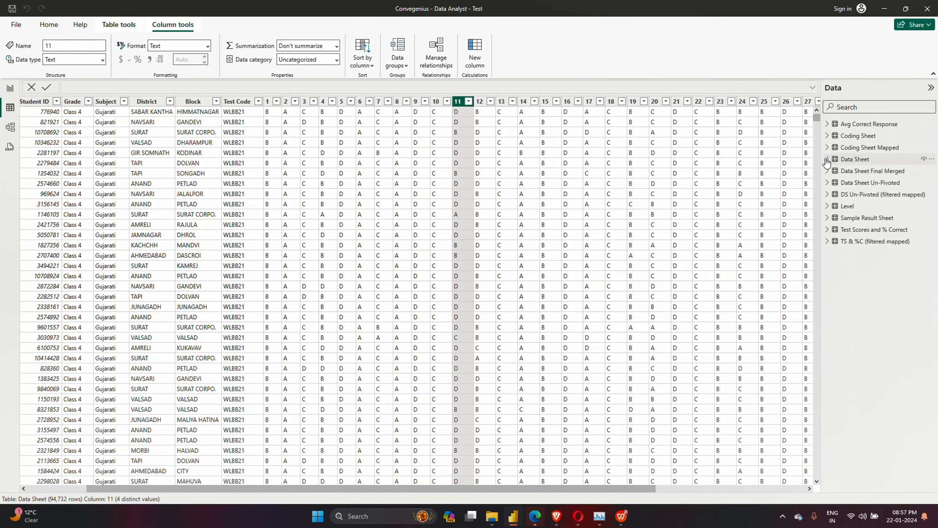
click(850, 241)
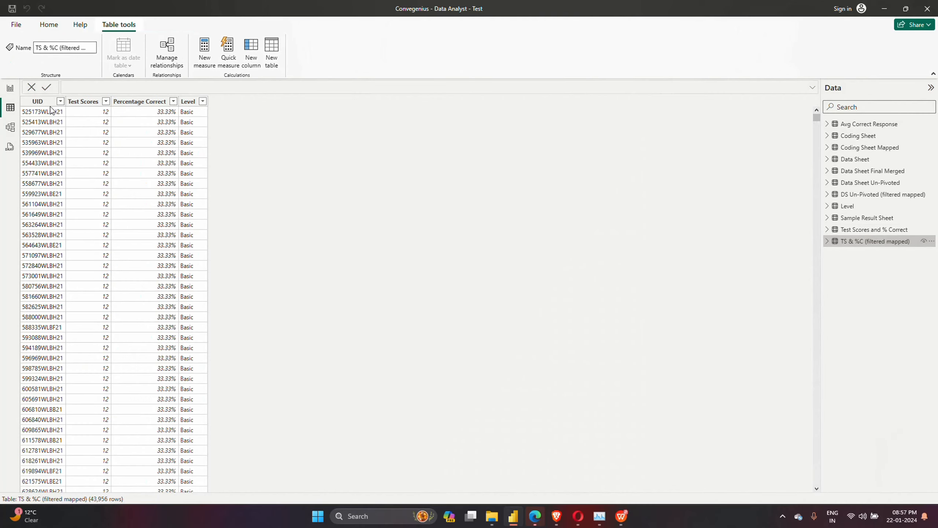